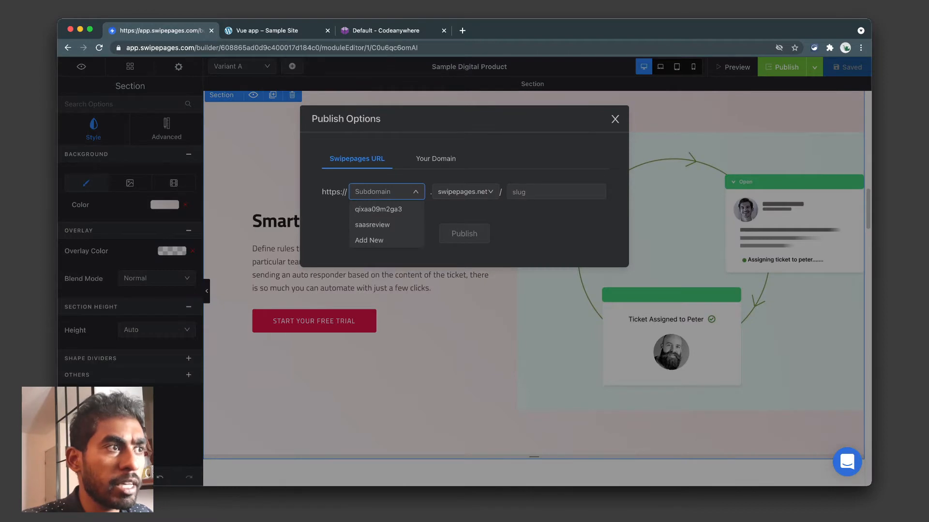
Review the subdomain, domain-ending and Your Domain publish options, then close Publish Options unpublished.
{"action": "left_click", "coordinate": [465, 192]}
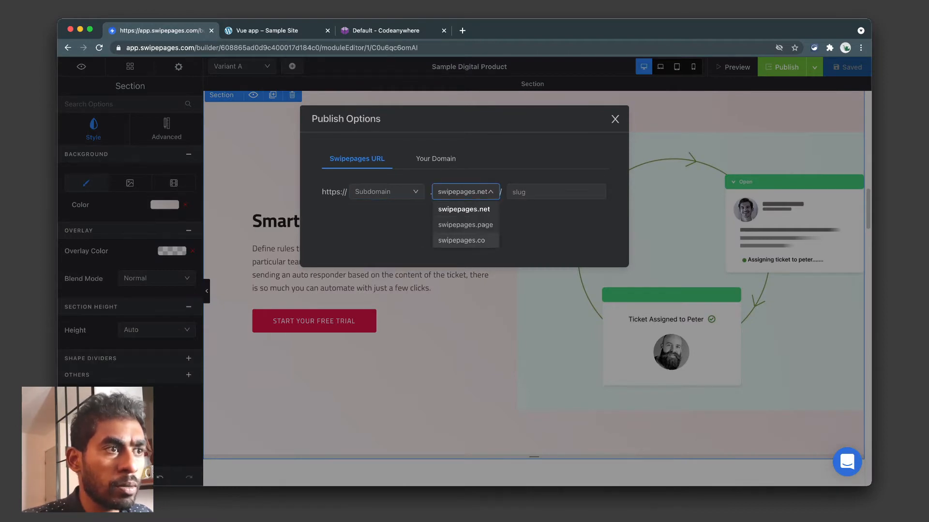
{"action": "left_click", "coordinate": [387, 192]}
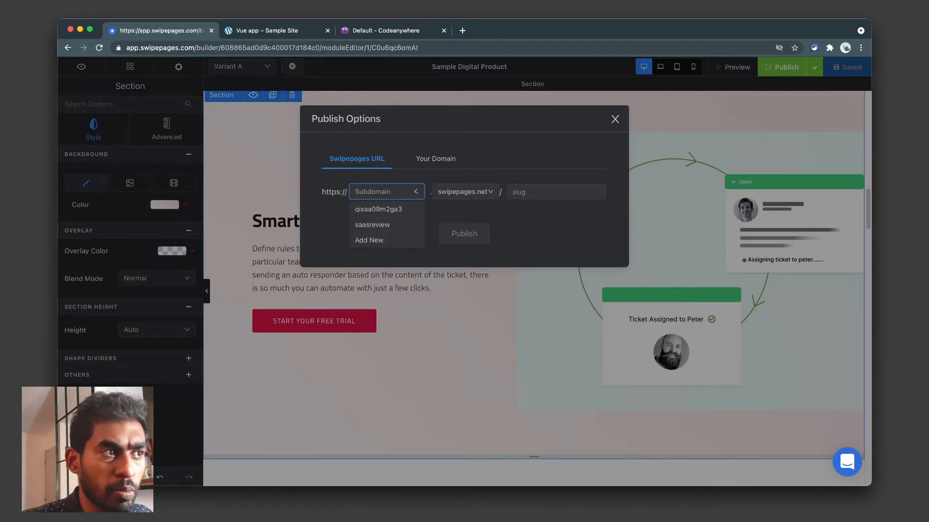
{"action": "left_click", "coordinate": [489, 191]}
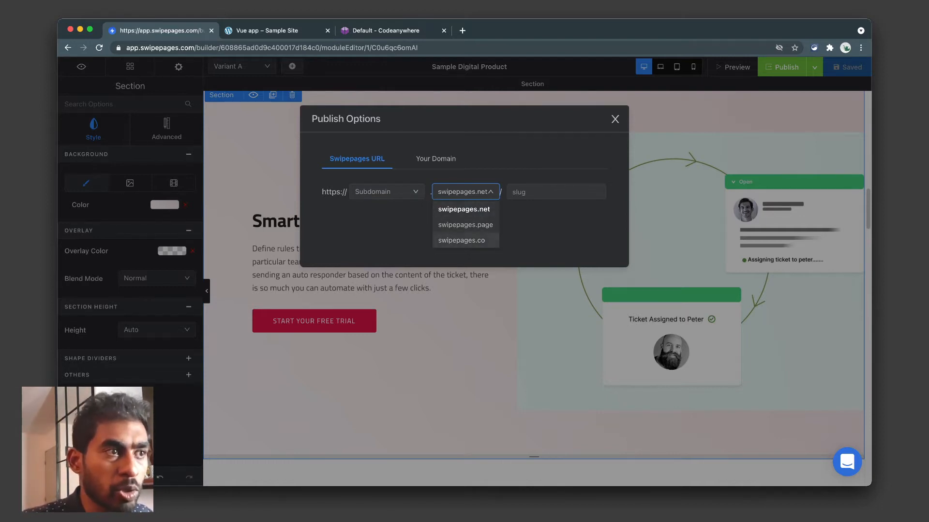
{"action": "left_click", "coordinate": [556, 192]}
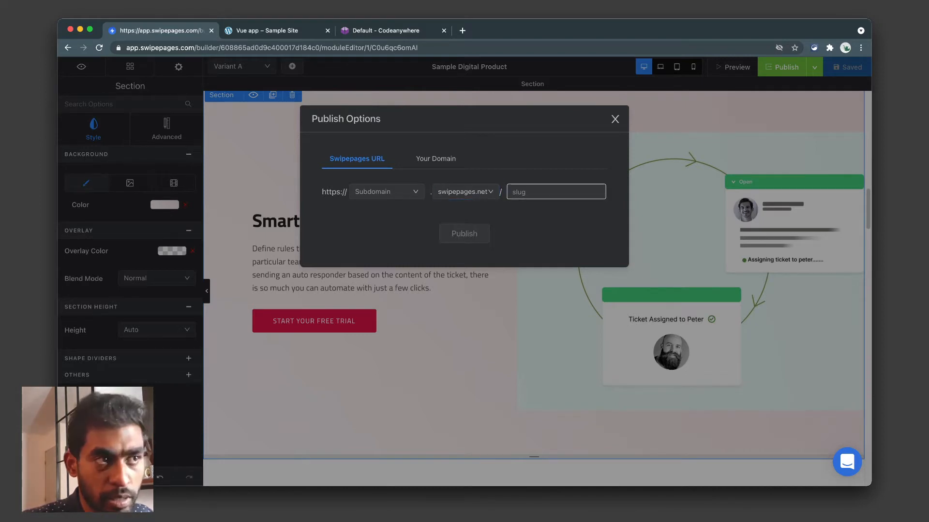
{"action": "left_click", "coordinate": [436, 159]}
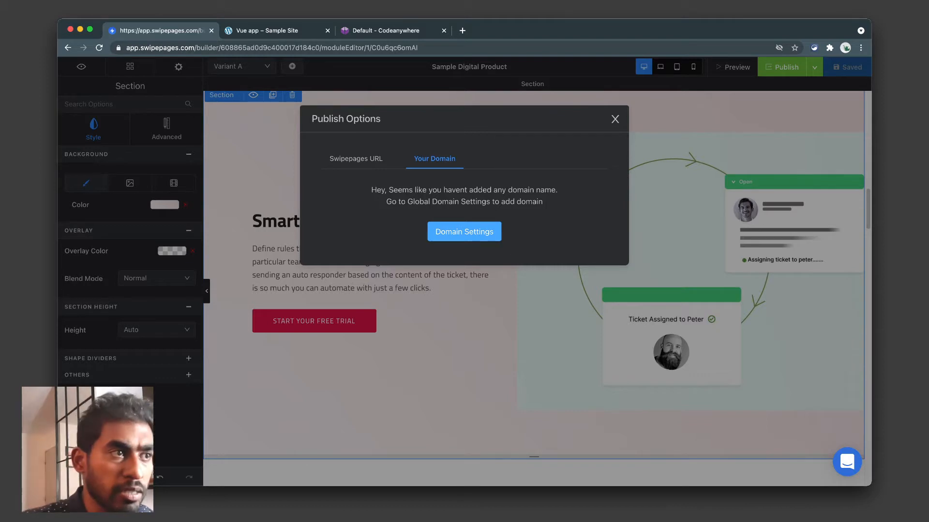
{"action": "left_click", "coordinate": [614, 119]}
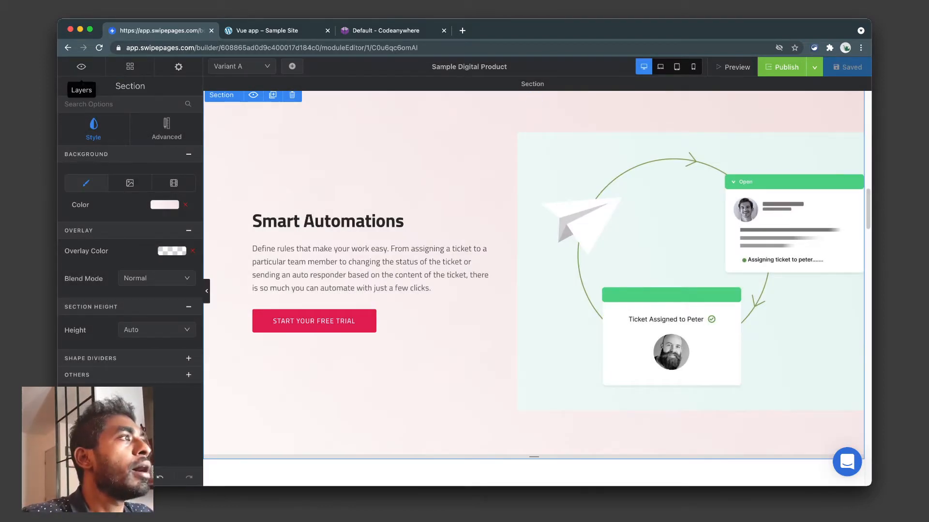
Select the e-mail sign-up form and add a second step to it.
{"action": "scroll", "coordinate": [411, 233], "scroll_direction": "up", "scroll_amount": 20}
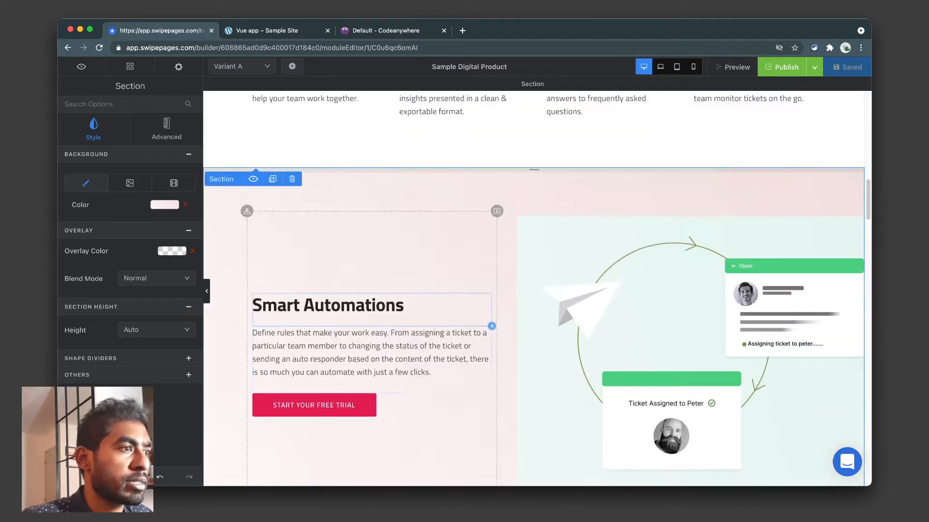
{"action": "left_click", "coordinate": [464, 264]}
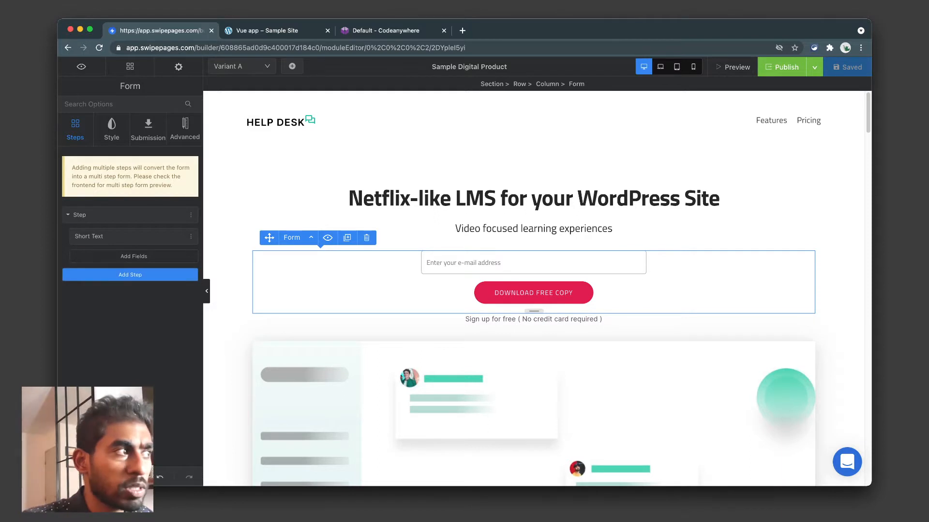
{"action": "left_click", "coordinate": [80, 215]}
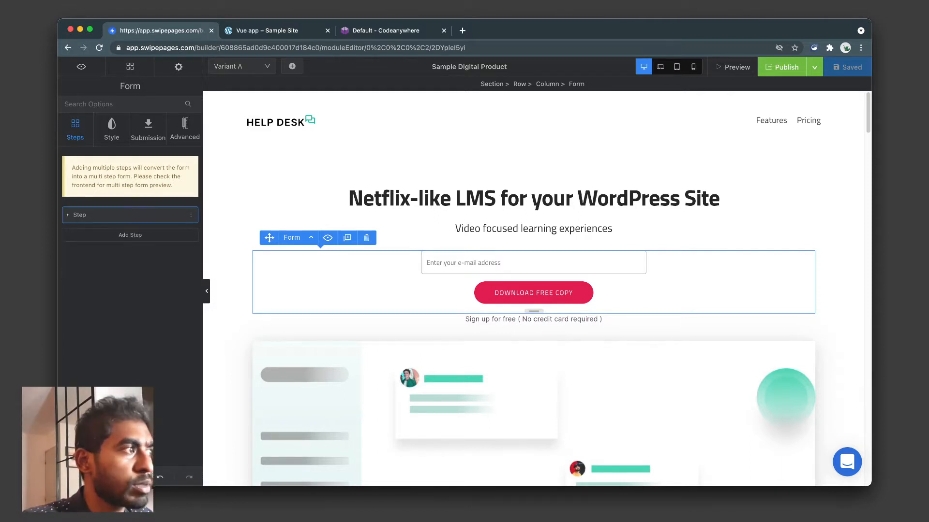
{"action": "left_click", "coordinate": [80, 215]}
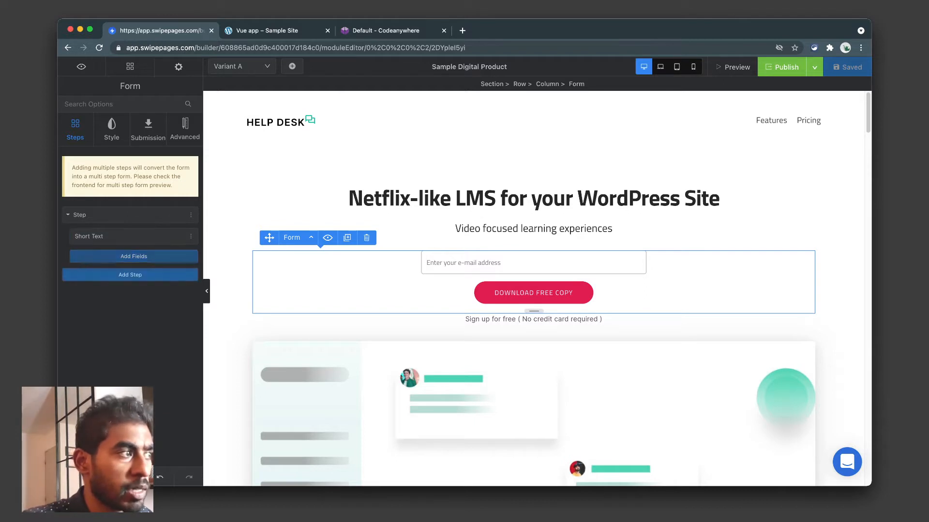
{"action": "left_click", "coordinate": [130, 275]}
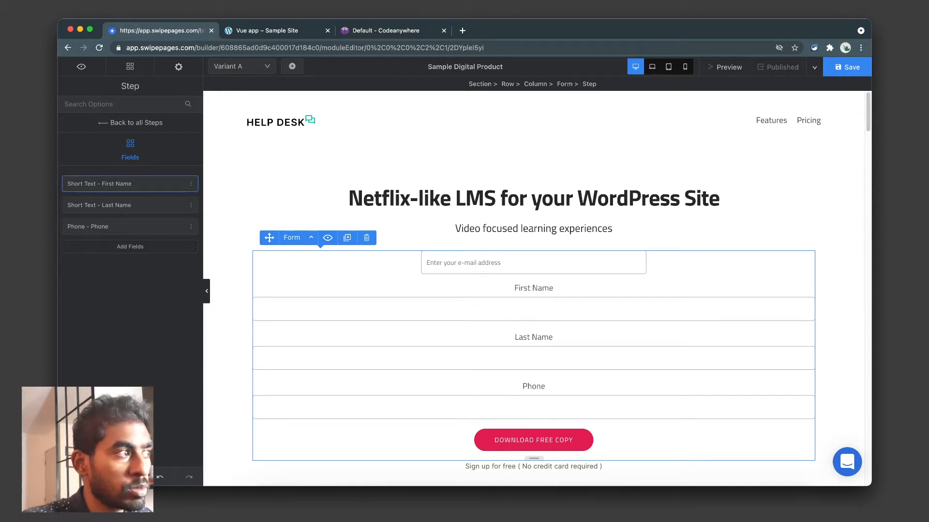
Inspect the width styling of the First Name and e-mail fields.
{"action": "left_click", "coordinate": [121, 184]}
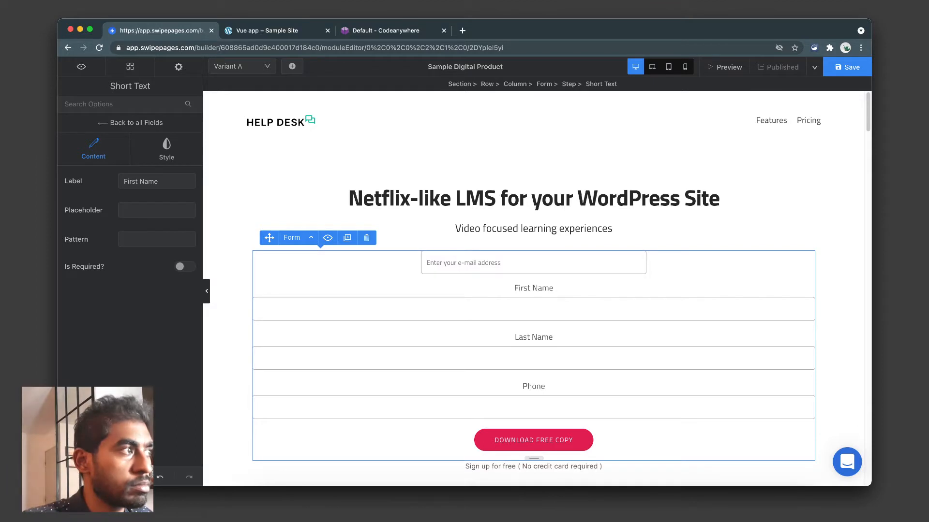
{"action": "scroll", "coordinate": [533, 290], "scroll_direction": "down", "scroll_amount": 1}
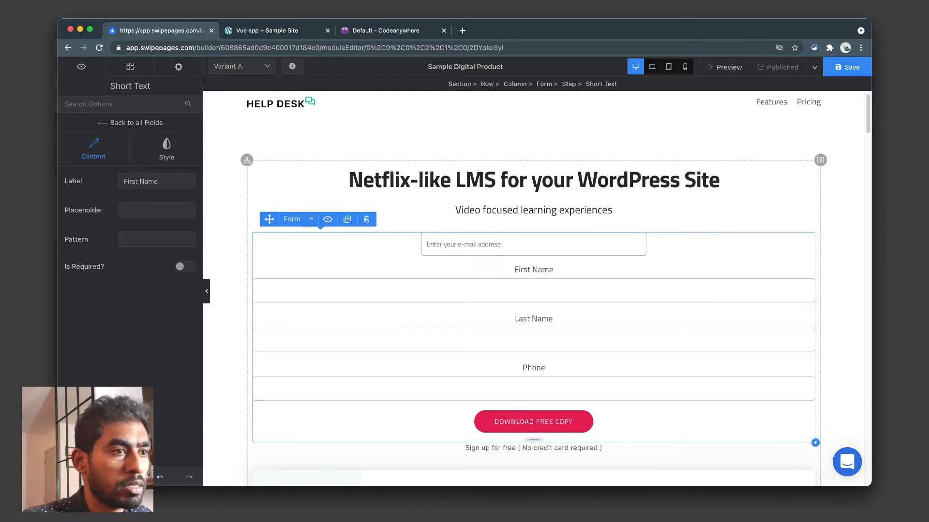
{"action": "left_click", "coordinate": [534, 291]}
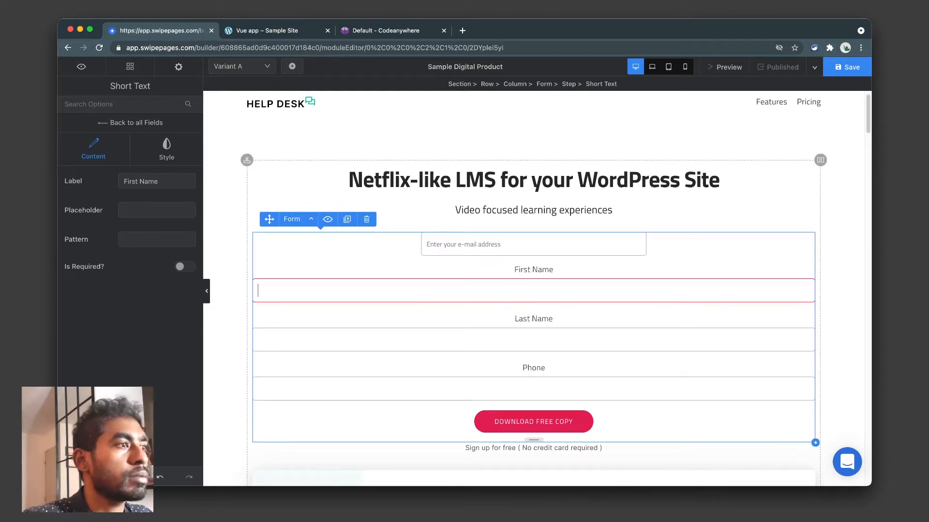
{"action": "left_click", "coordinate": [167, 149]}
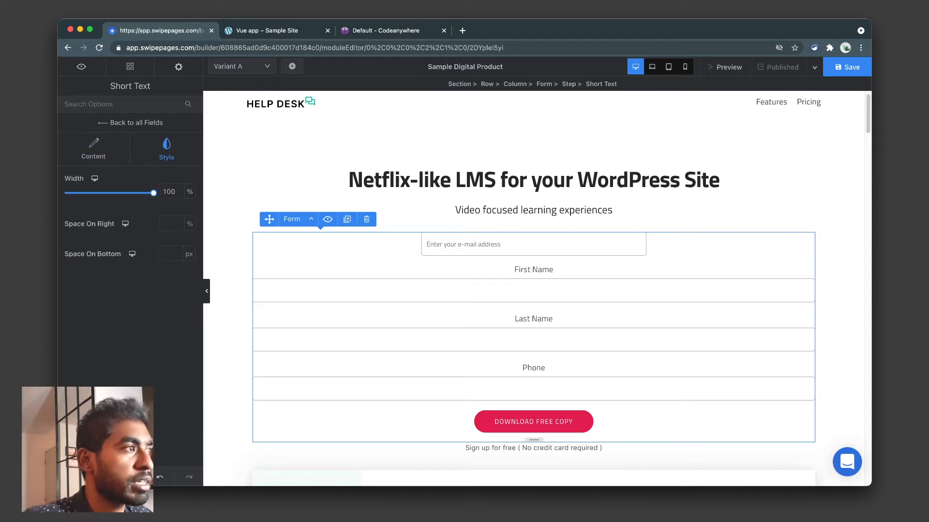
{"action": "left_click", "coordinate": [533, 245]}
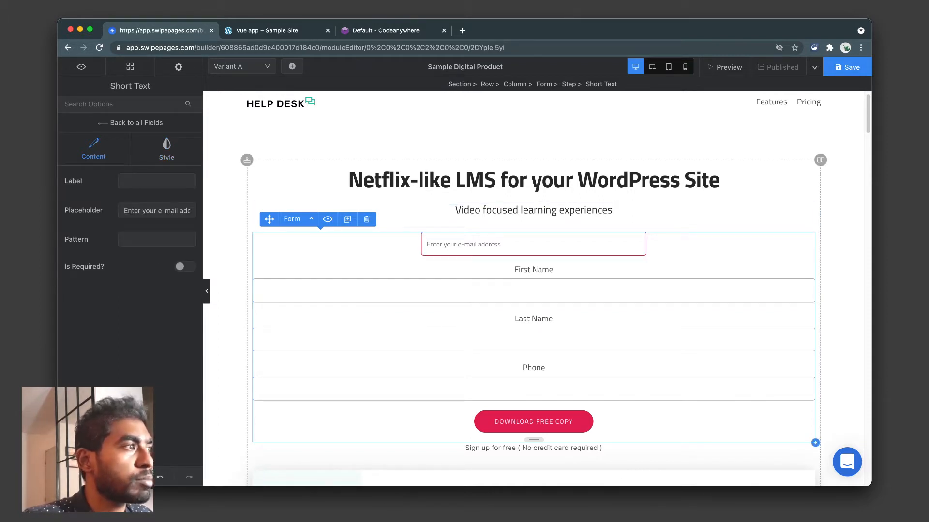
{"action": "left_click", "coordinate": [166, 149]}
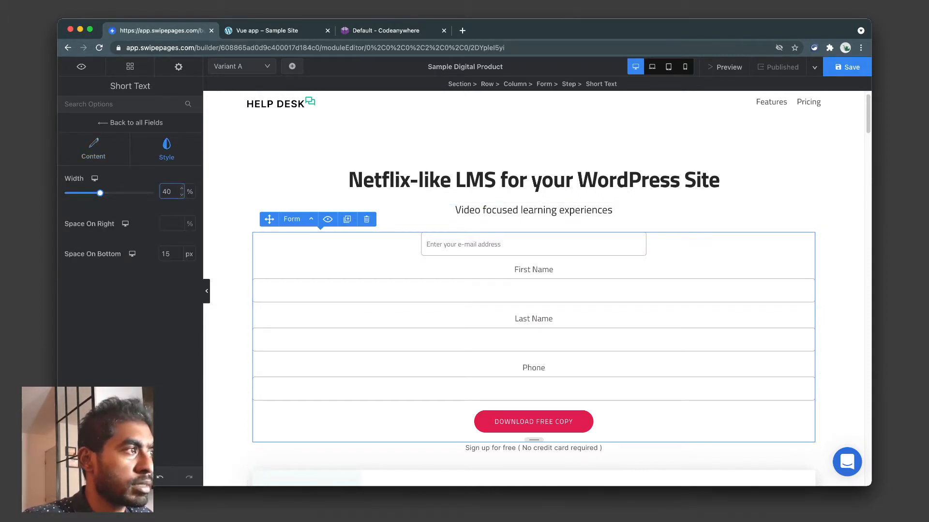
{"action": "double_click", "coordinate": [166, 191]}
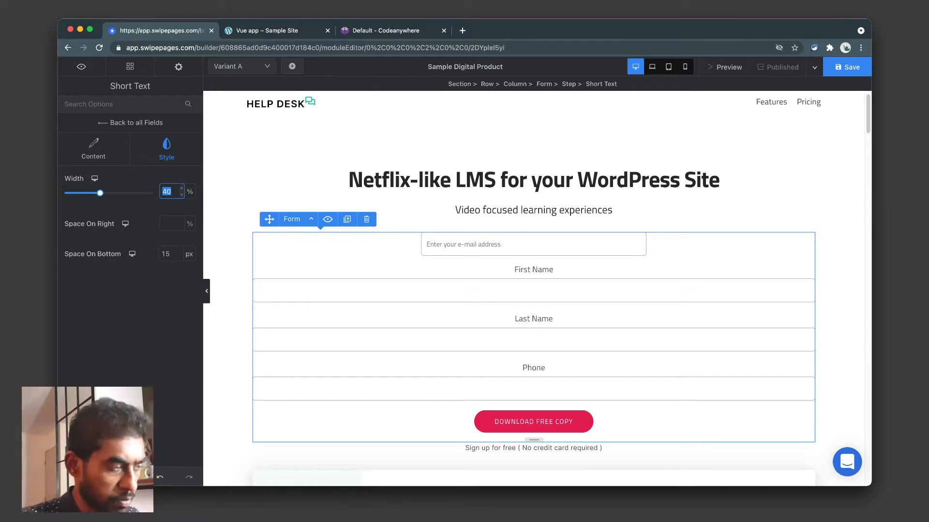
Set the First Name and Last Name field widths to 40%.
{"action": "left_click", "coordinate": [534, 290]}
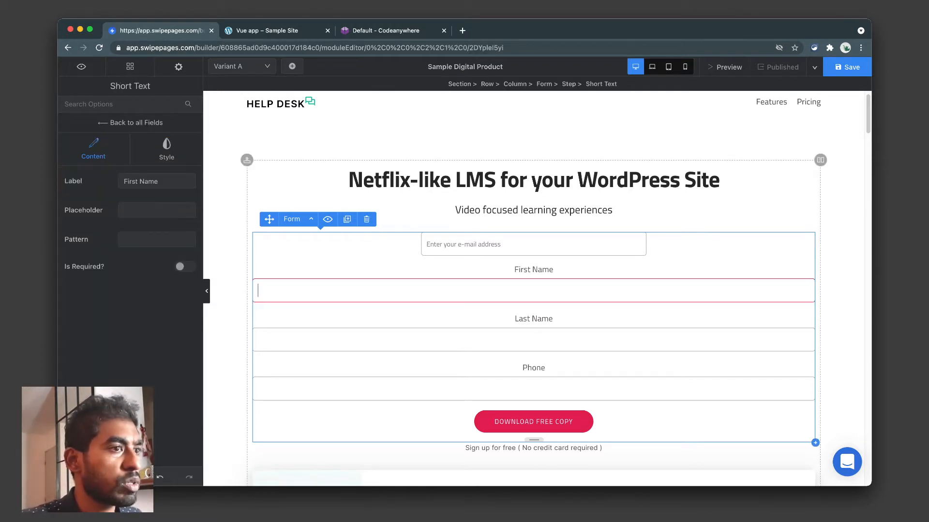
{"action": "left_click", "coordinate": [166, 149]}
{"action": "double_click", "coordinate": [167, 191]}
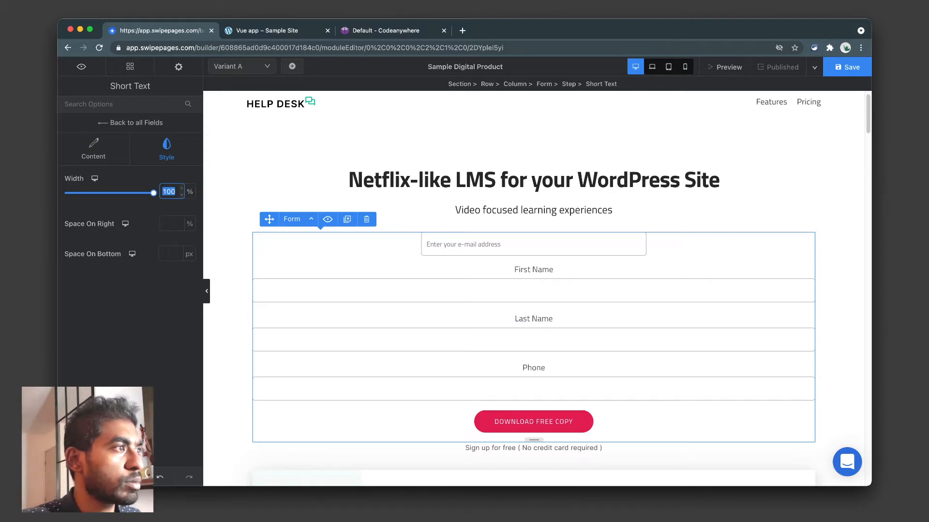
{"action": "type", "text": "40"}
{"action": "left_click", "coordinate": [533, 339]}
{"action": "left_click", "coordinate": [166, 149]}
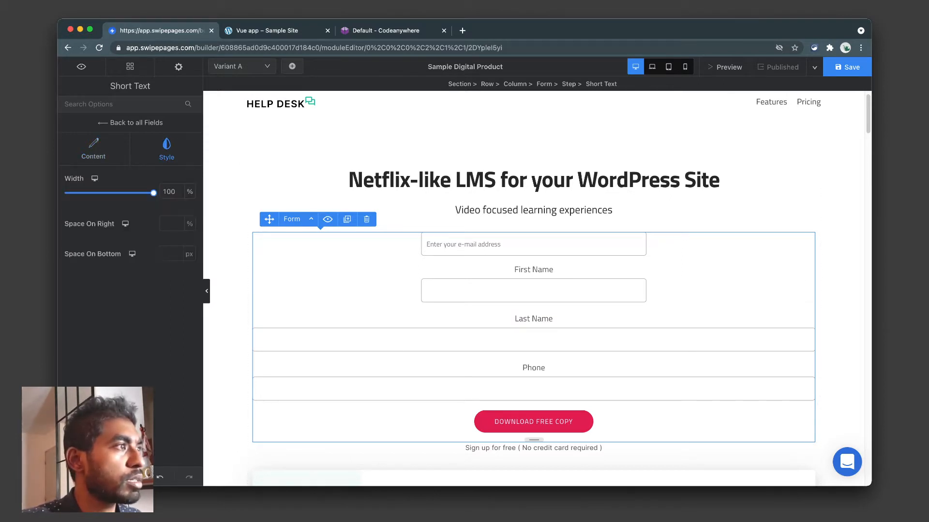
{"action": "double_click", "coordinate": [168, 192]}
{"action": "type", "text": "40"}
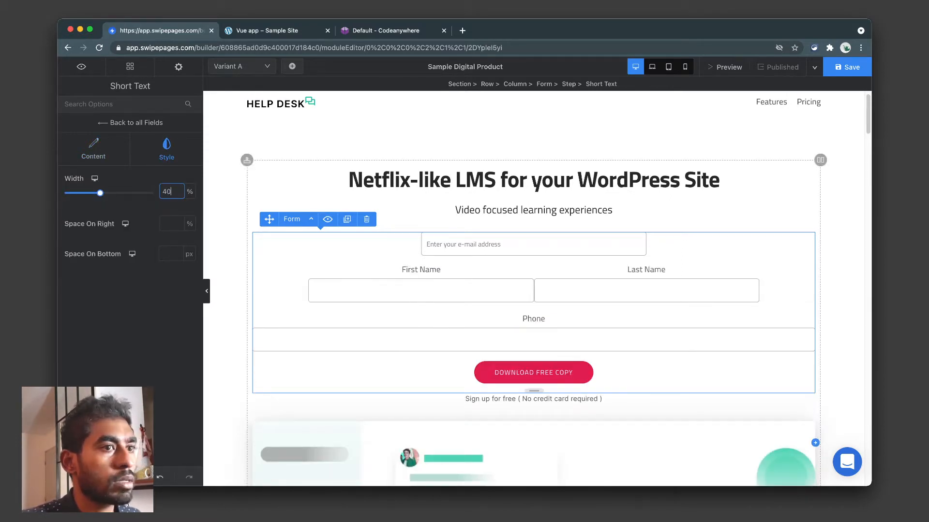
Set the Phone field width to 40% and return to the step's field list.
{"action": "left_click", "coordinate": [533, 340]}
{"action": "left_click", "coordinate": [167, 149]}
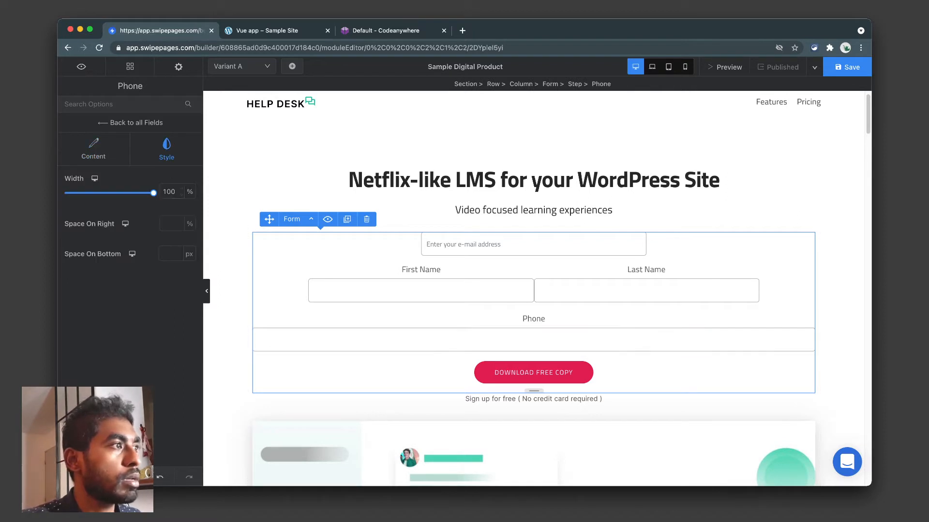
{"action": "double_click", "coordinate": [169, 191]}
{"action": "type", "text": "40"}
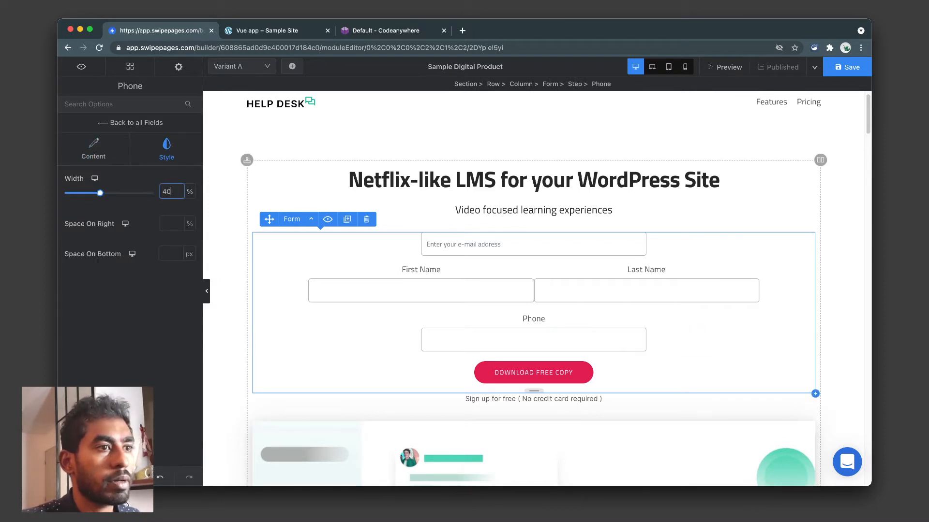
{"action": "left_click", "coordinate": [137, 122]}
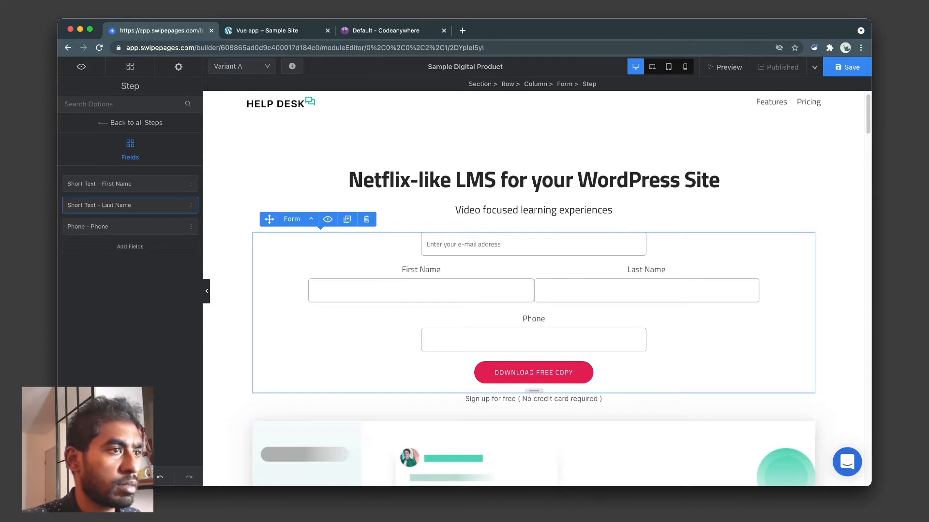
Check the Last Name field's width, then go back to the whole form's settings.
{"action": "left_click", "coordinate": [130, 205]}
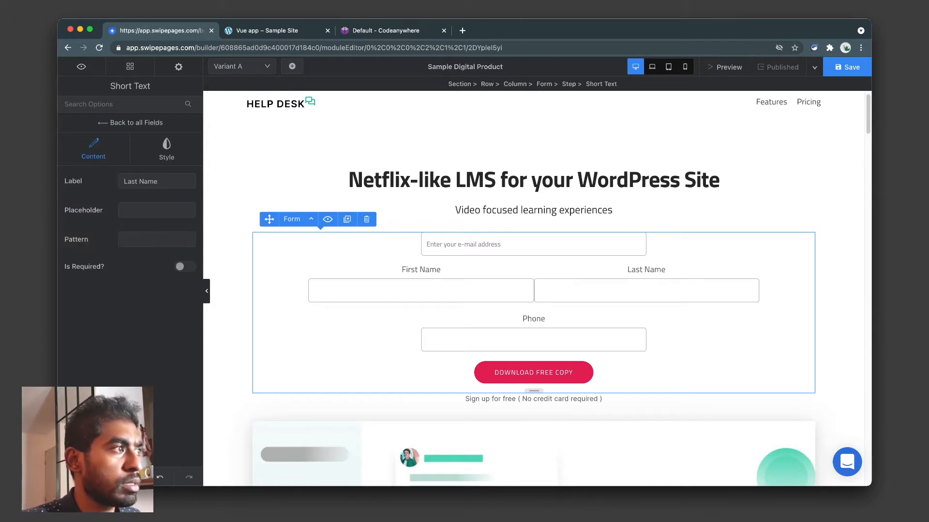
{"action": "left_click", "coordinate": [167, 149]}
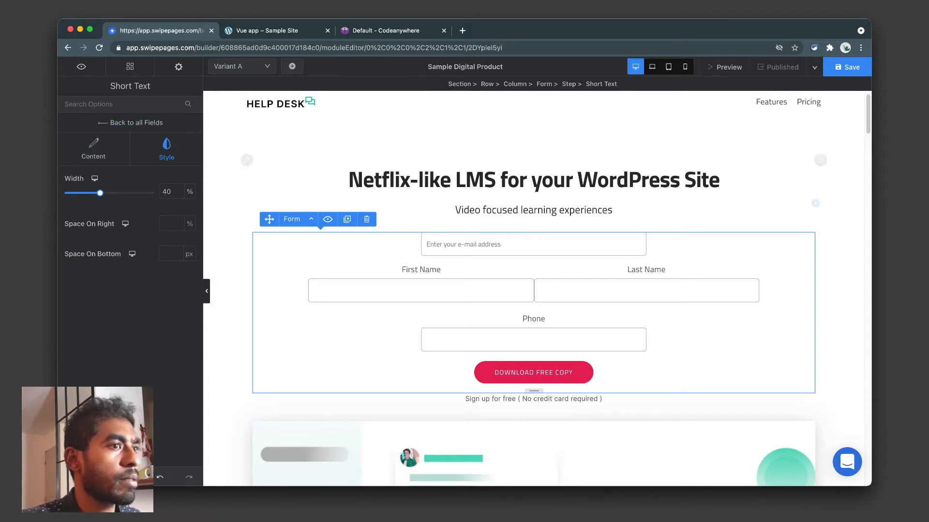
{"action": "left_click", "coordinate": [421, 291]}
{"action": "left_click", "coordinate": [440, 270]}
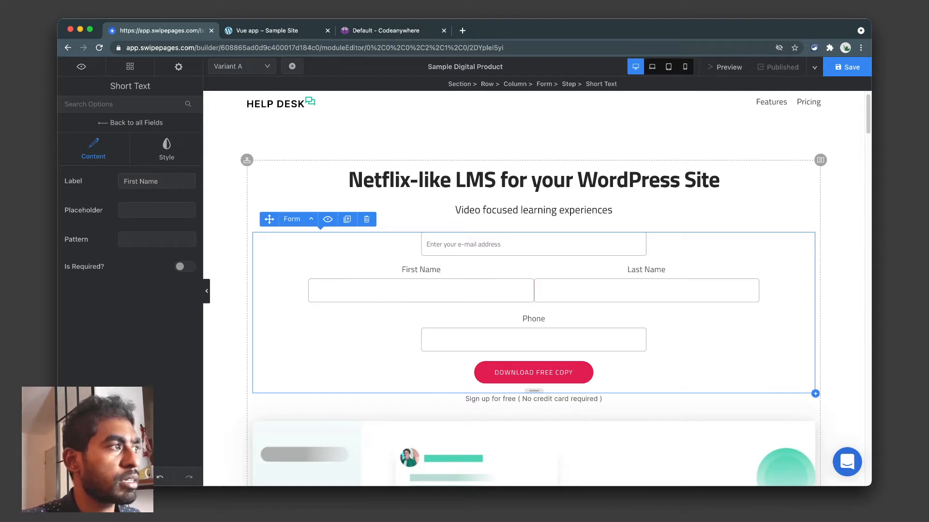
{"action": "left_click", "coordinate": [130, 123]}
Browse the form's Style, Submission and Advanced settings, keeping centred alignment, then show its Steps list.
{"action": "left_click", "coordinate": [112, 130]}
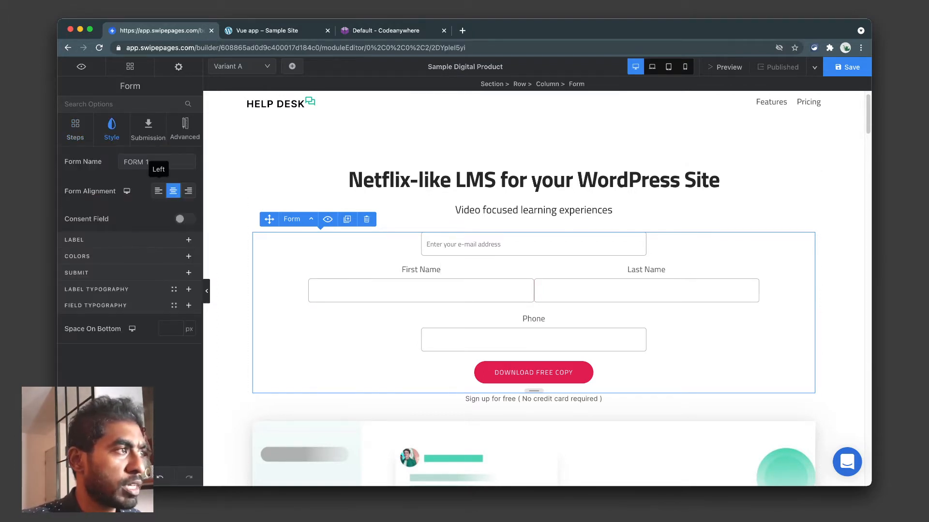
{"action": "left_click", "coordinate": [158, 191]}
{"action": "left_click", "coordinate": [173, 191]}
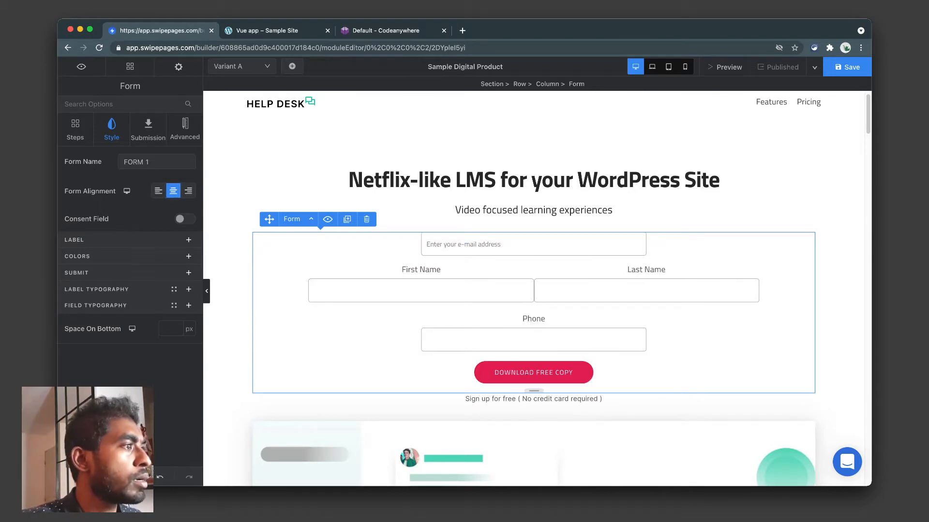
{"action": "left_click", "coordinate": [188, 305]}
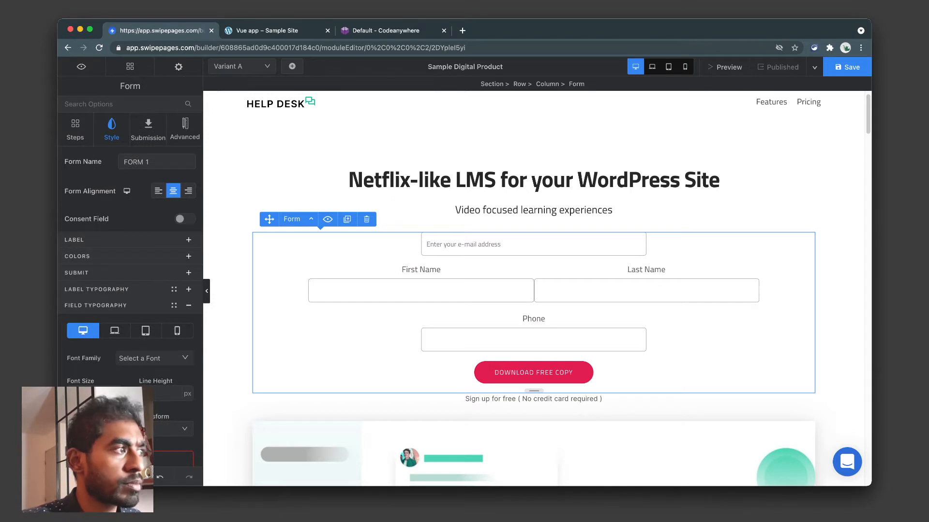
{"action": "left_click", "coordinate": [189, 240]}
{"action": "left_click", "coordinate": [148, 129]}
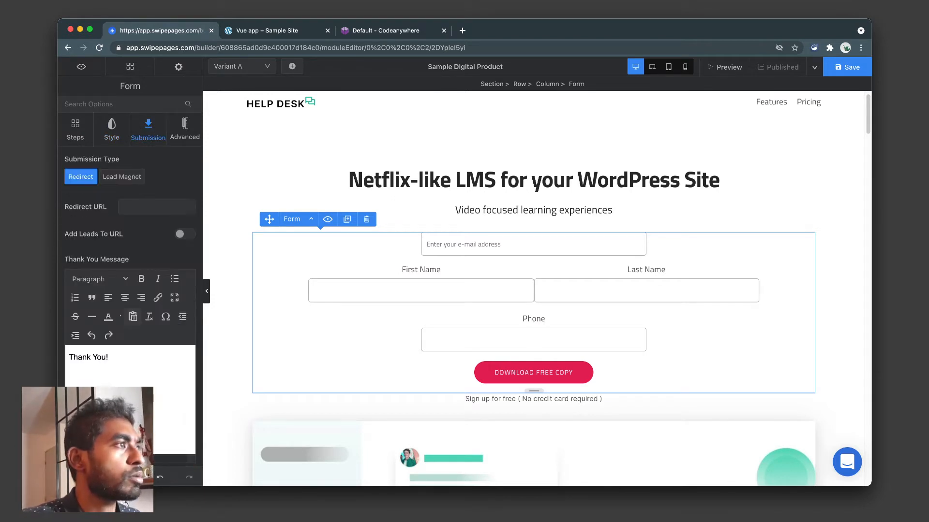
{"action": "left_click", "coordinate": [185, 129]}
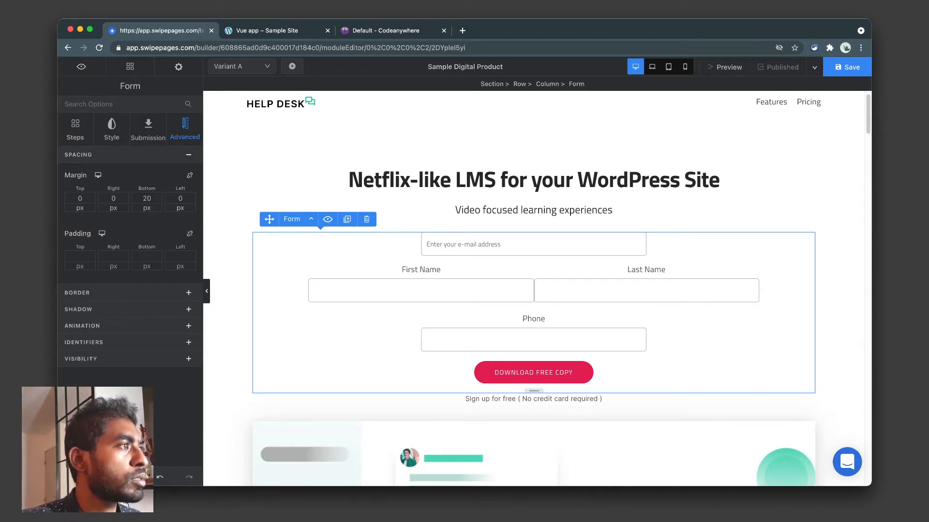
{"action": "left_click", "coordinate": [75, 130]}
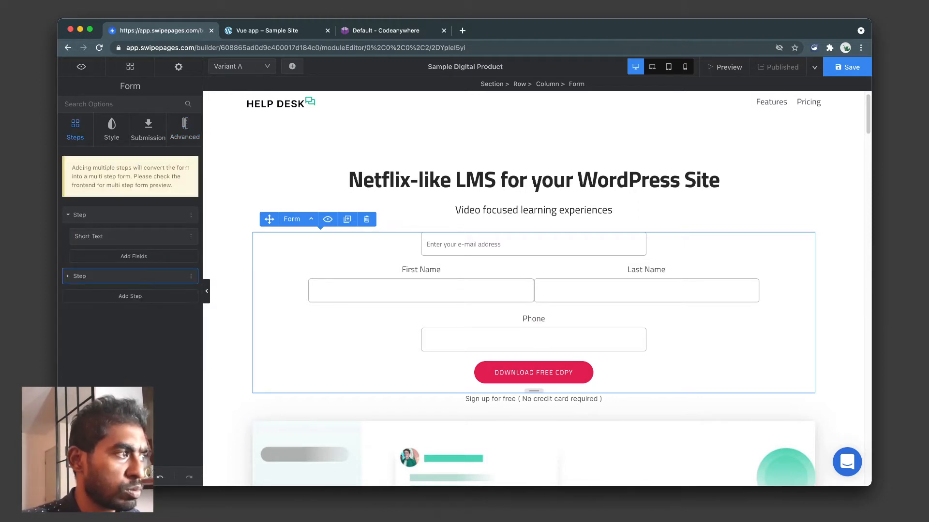
Delete the Last Name and Phone fields from the form's second step.
{"action": "left_click", "coordinate": [130, 276]}
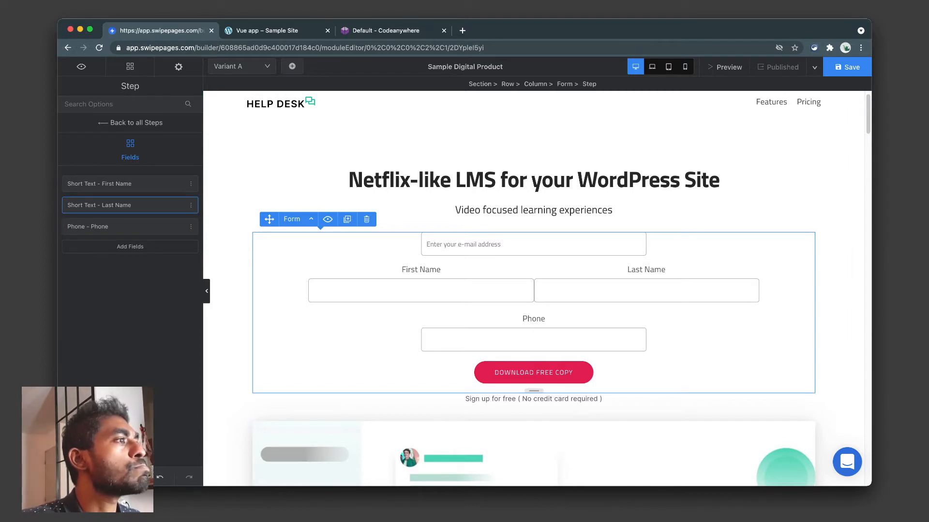
{"action": "left_click", "coordinate": [190, 205]}
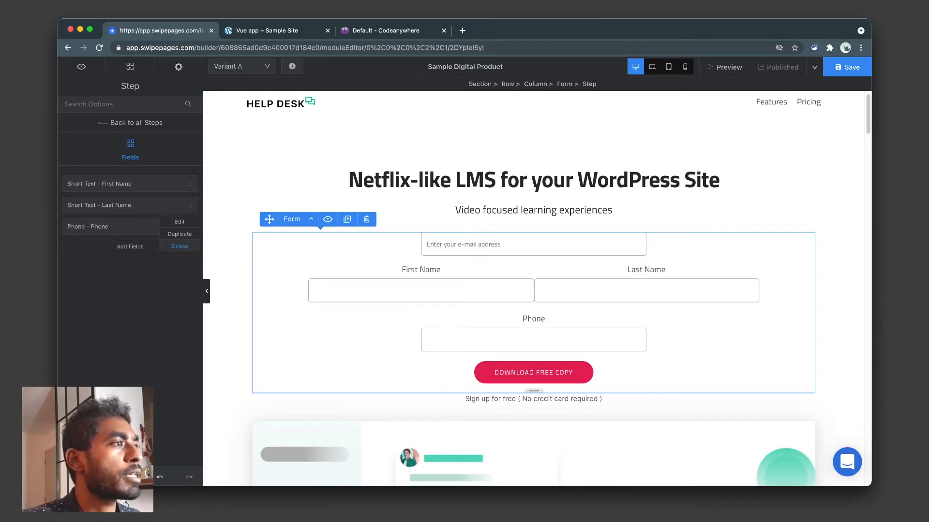
{"action": "left_click", "coordinate": [179, 246]}
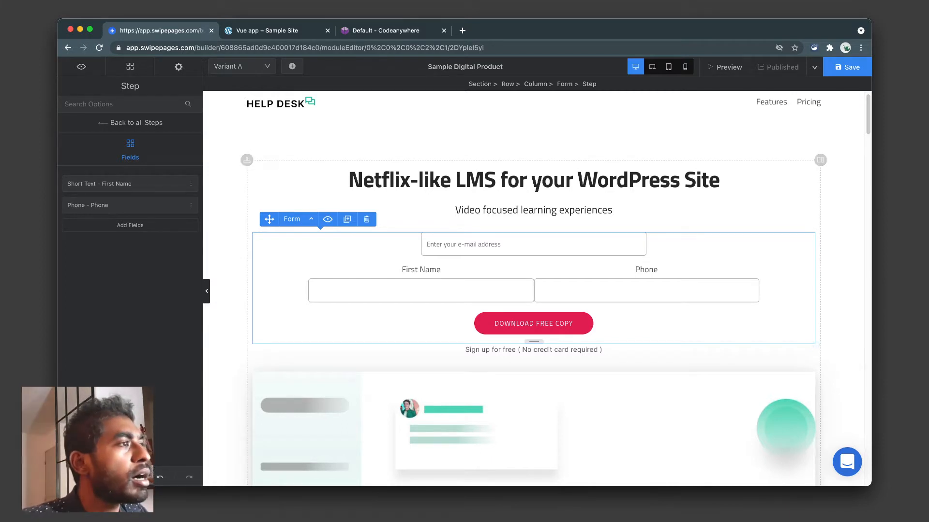
{"action": "left_click", "coordinate": [191, 205]}
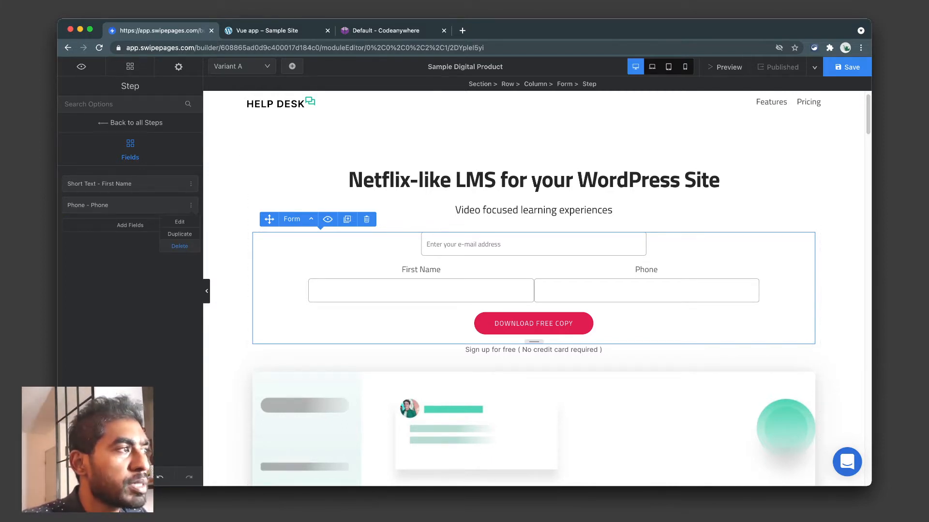
{"action": "left_click", "coordinate": [180, 246]}
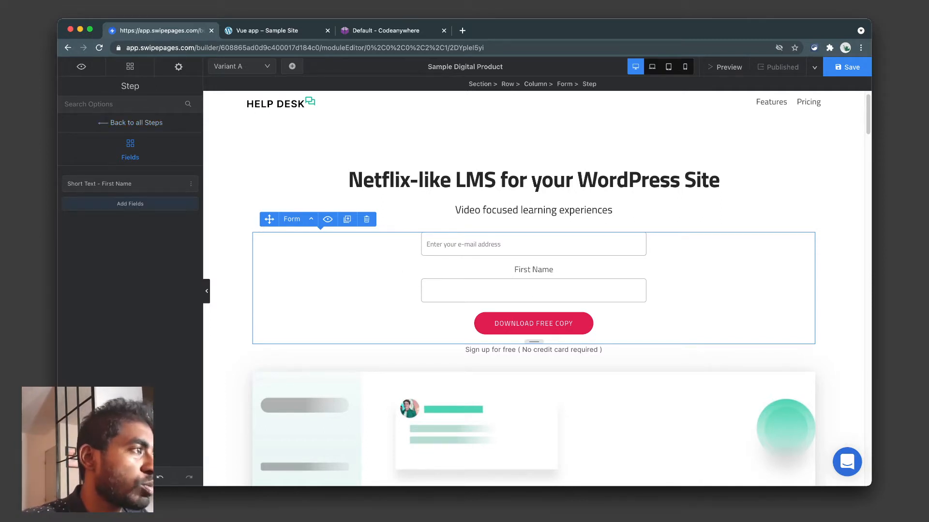
{"action": "left_click", "coordinate": [131, 122]}
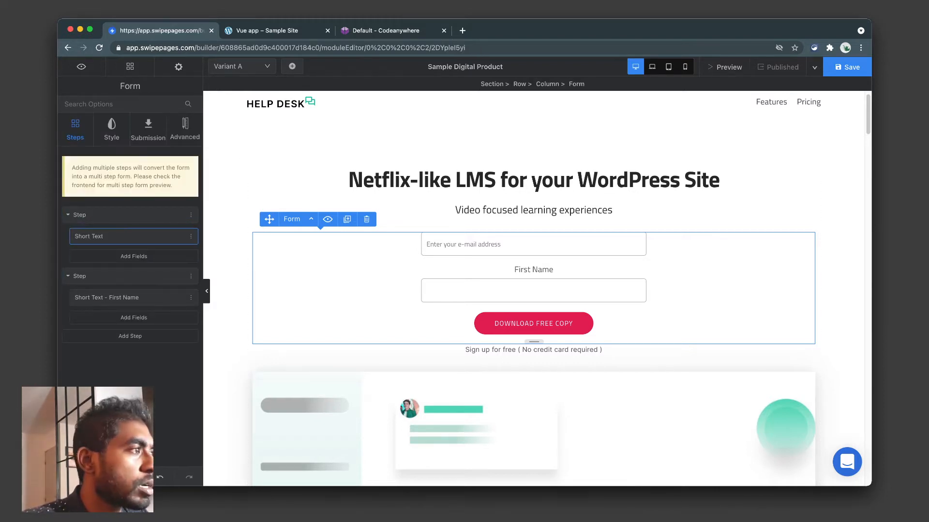
Read the multi-step form note, save the page with Cmd+S, and open its preview.
{"action": "left_click", "coordinate": [80, 214]}
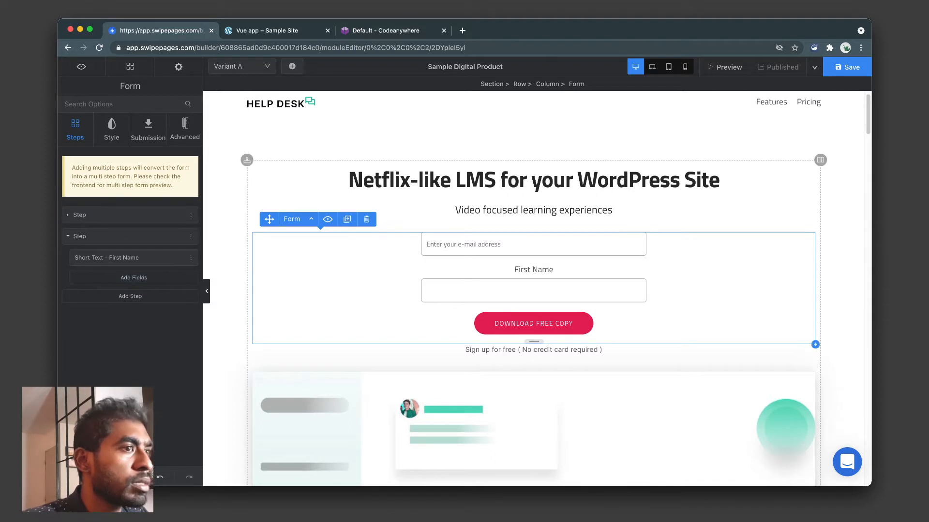
{"action": "triple_click", "coordinate": [82, 168]}
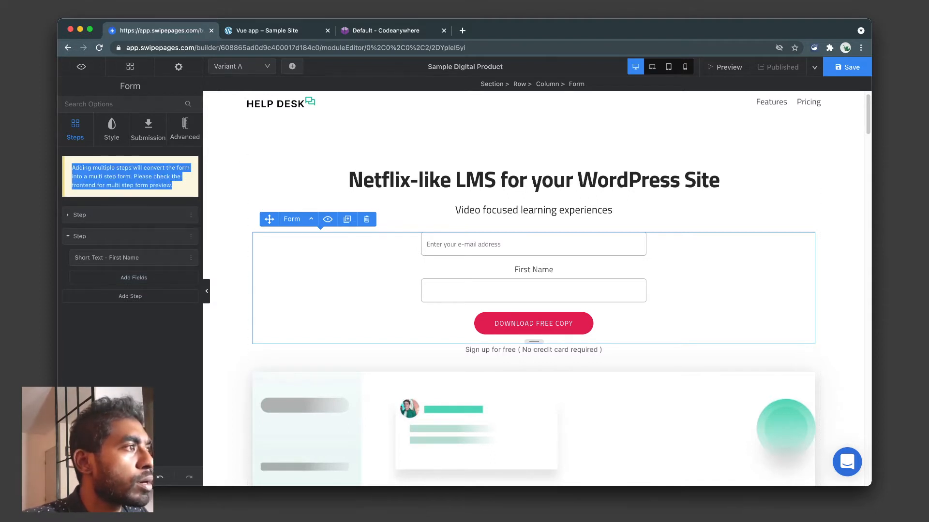
{"action": "left_click_drag", "start_coordinate": [72, 168], "coordinate": [173, 185]}
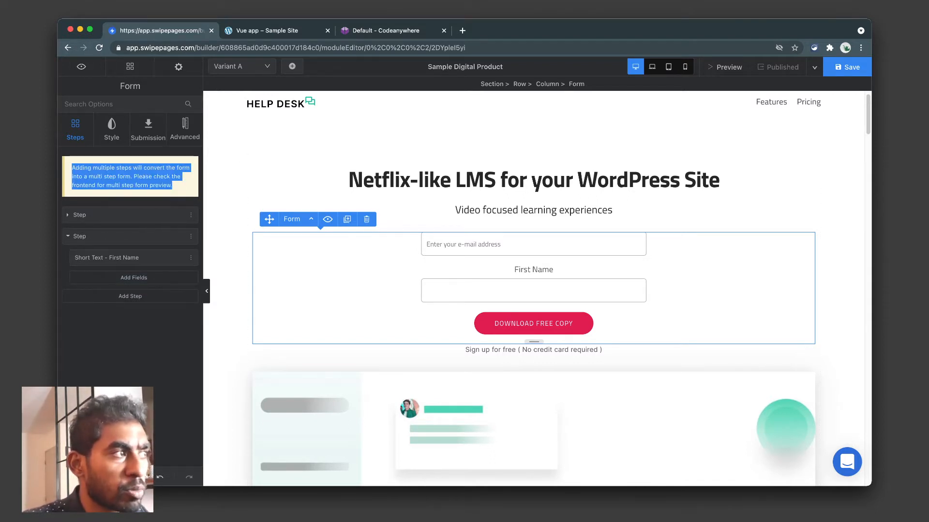
{"action": "left_click", "coordinate": [173, 185]}
{"action": "left_click_drag", "start_coordinate": [72, 186], "coordinate": [172, 186]}
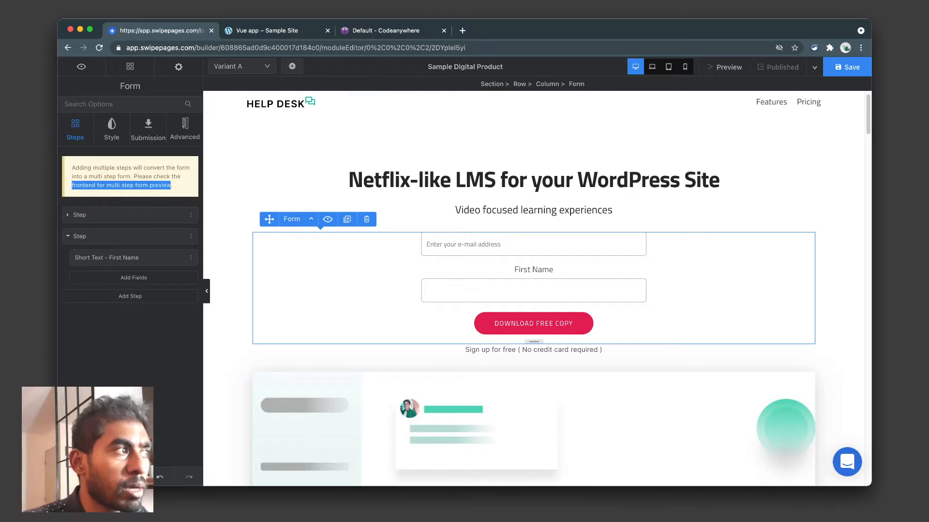
{"action": "left_click", "coordinate": [173, 186]}
{"action": "left_click", "coordinate": [474, 291]}
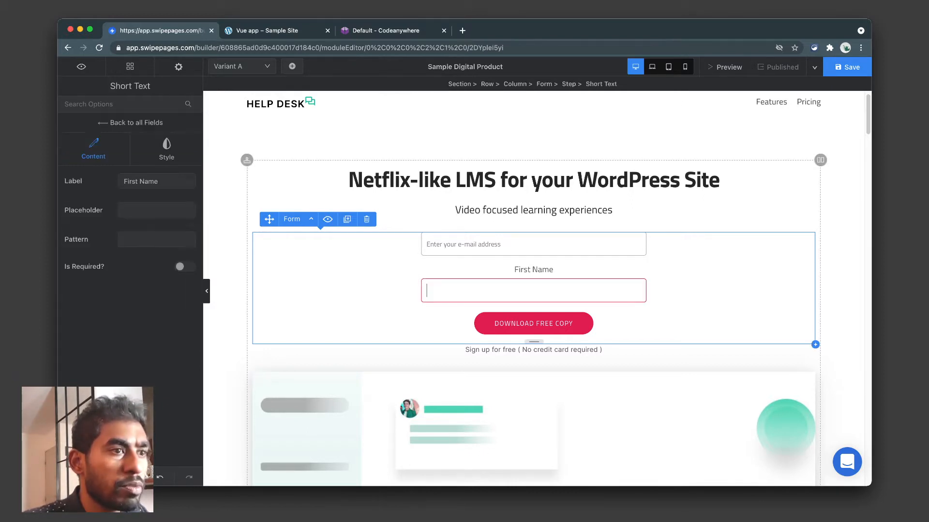
{"action": "left_click", "coordinate": [473, 245]}
{"action": "left_click", "coordinate": [368, 271]}
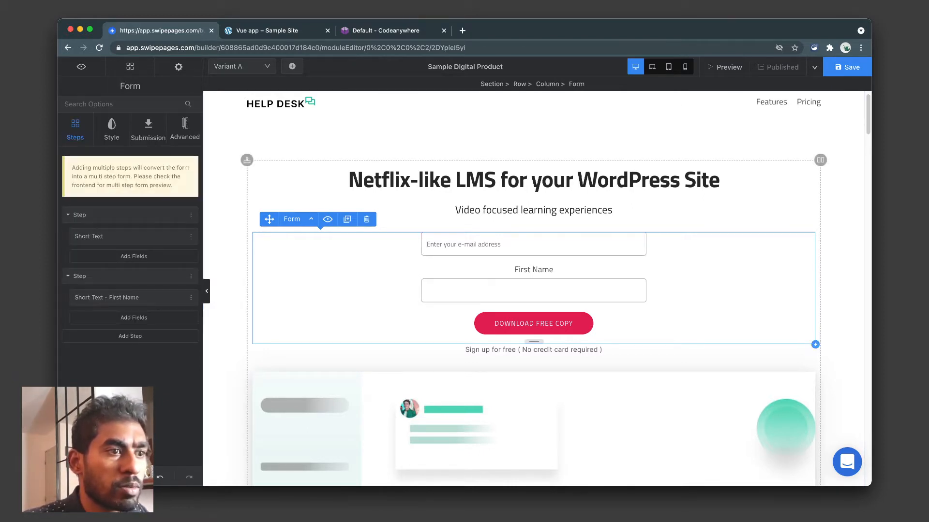
{"action": "key", "text": "super+s"}
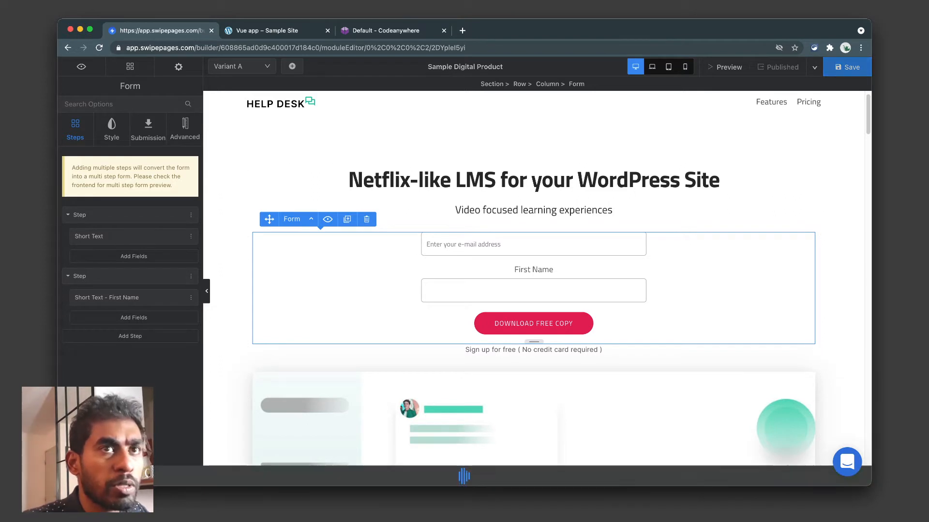
{"action": "left_click", "coordinate": [732, 68]}
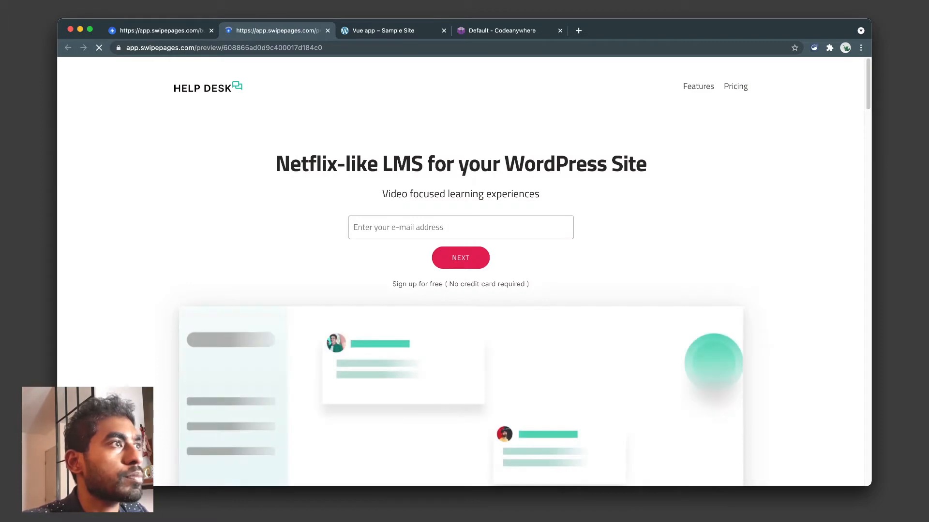
Enter a test e-mail address in the preview form and advance to the next step.
{"action": "left_click", "coordinate": [460, 228]}
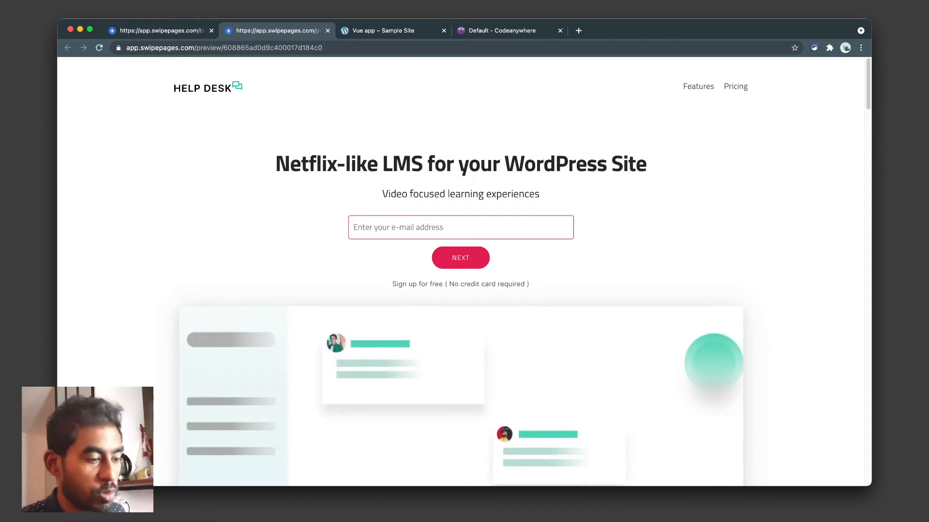
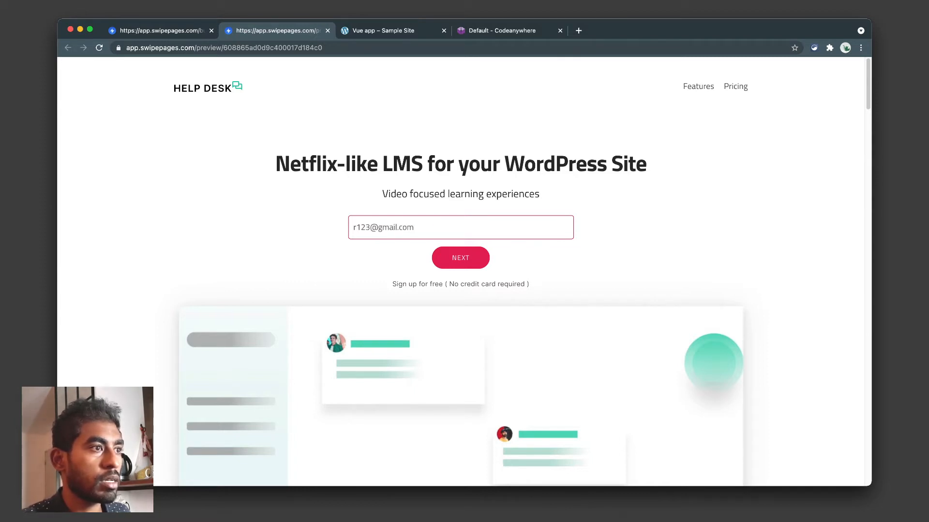
{"action": "key", "text": "Return"}
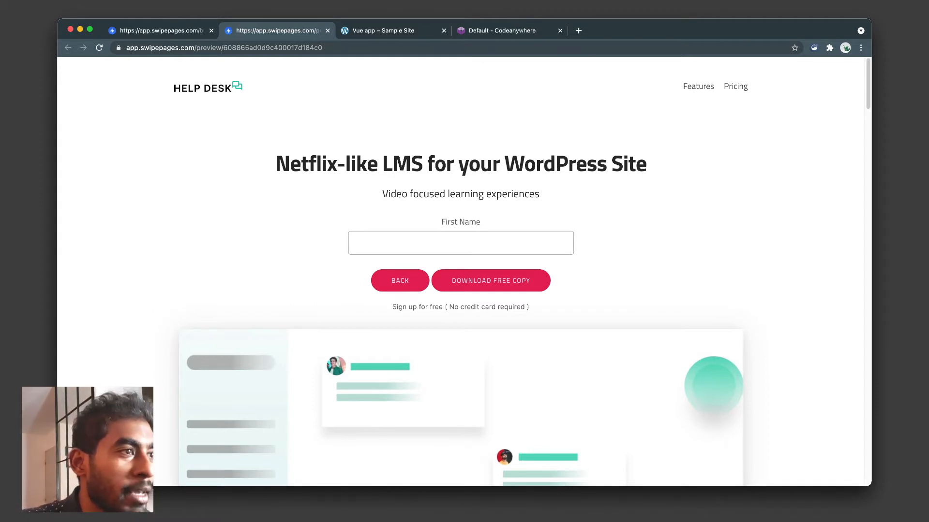
Focus the First Name field, scroll the preview, and return to the builder.
{"action": "left_click", "coordinate": [461, 243]}
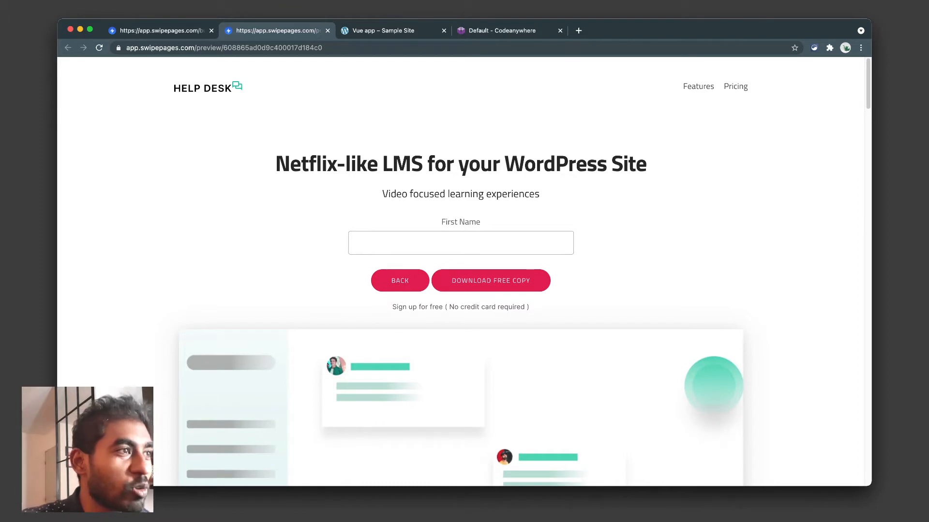
{"action": "scroll", "coordinate": [460, 271], "scroll_direction": "down", "scroll_amount": 20}
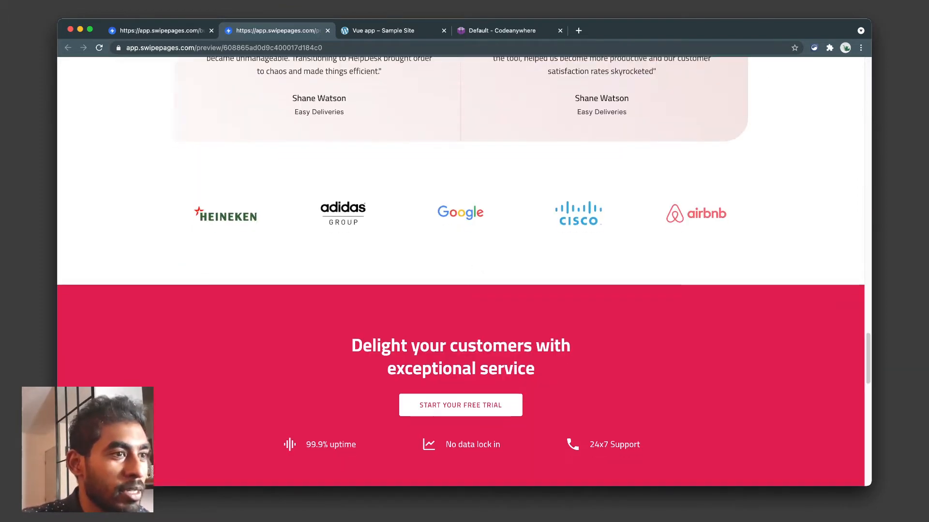
{"action": "scroll", "coordinate": [460, 271], "scroll_direction": "up", "scroll_amount": 4}
{"action": "scroll", "coordinate": [460, 271], "scroll_direction": "up", "scroll_amount": 20}
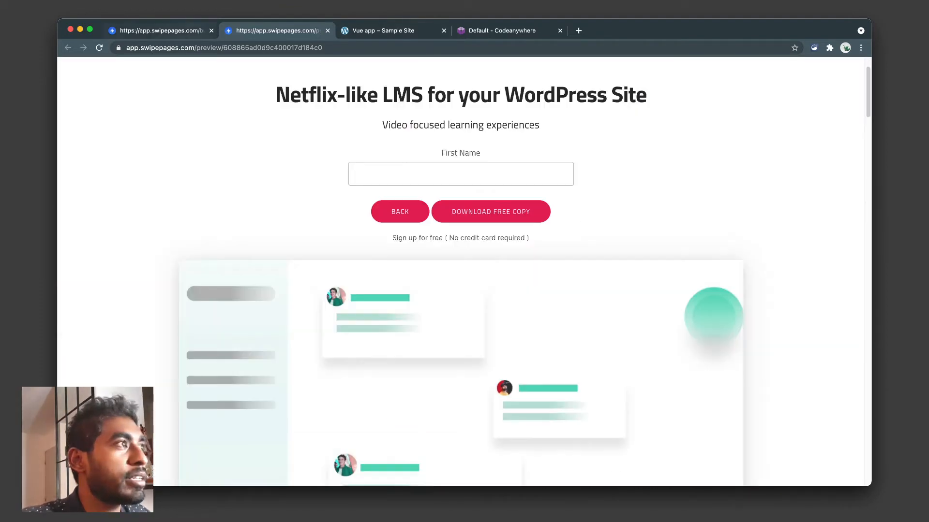
{"action": "left_click", "coordinate": [160, 31]}
{"action": "scroll", "coordinate": [534, 193], "scroll_direction": "up", "scroll_amount": 1}
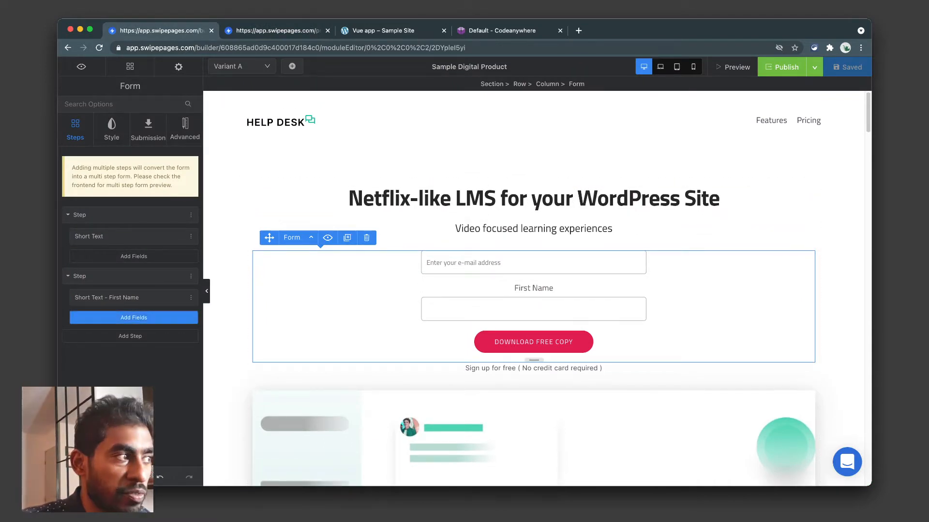
Add another form step and delete its First Name and Phone fields, keeping Last Name.
{"action": "left_click", "coordinate": [130, 336]}
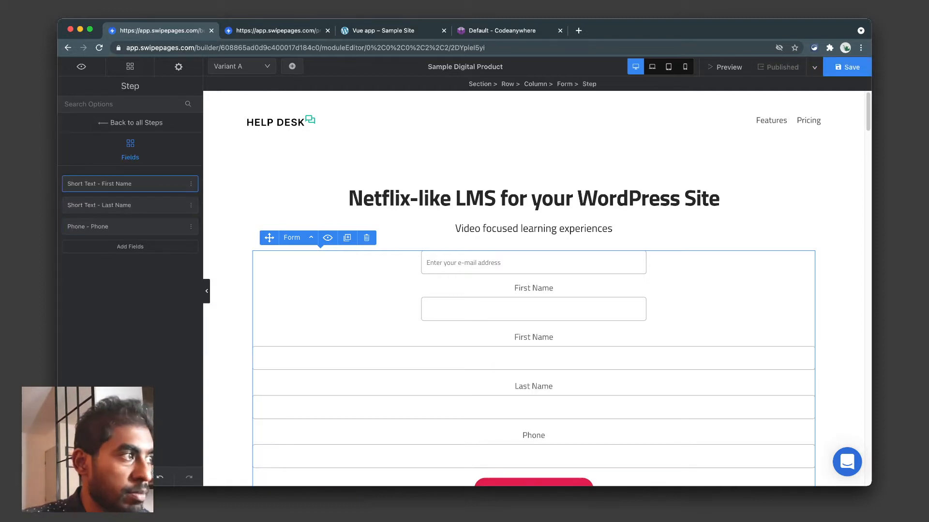
{"action": "left_click", "coordinate": [190, 184]}
{"action": "left_click", "coordinate": [180, 225]}
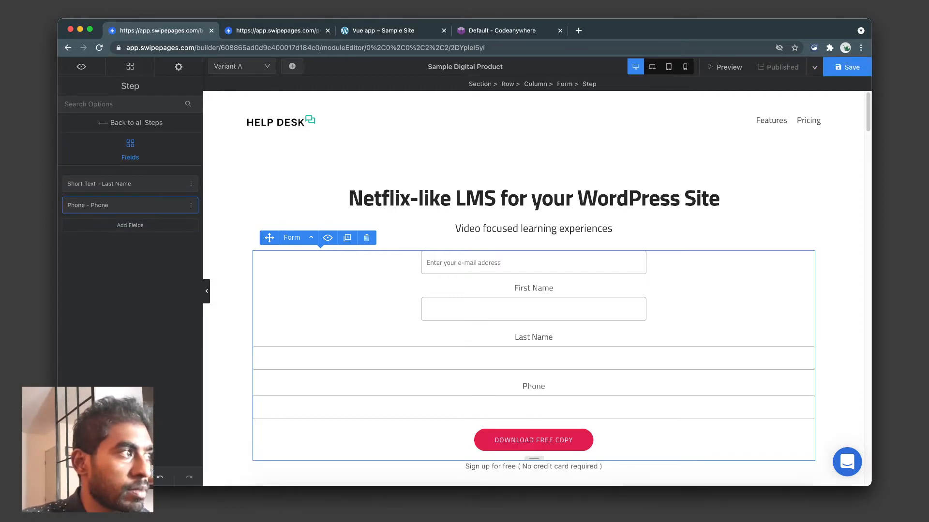
{"action": "left_click", "coordinate": [191, 205]}
{"action": "left_click", "coordinate": [180, 246]}
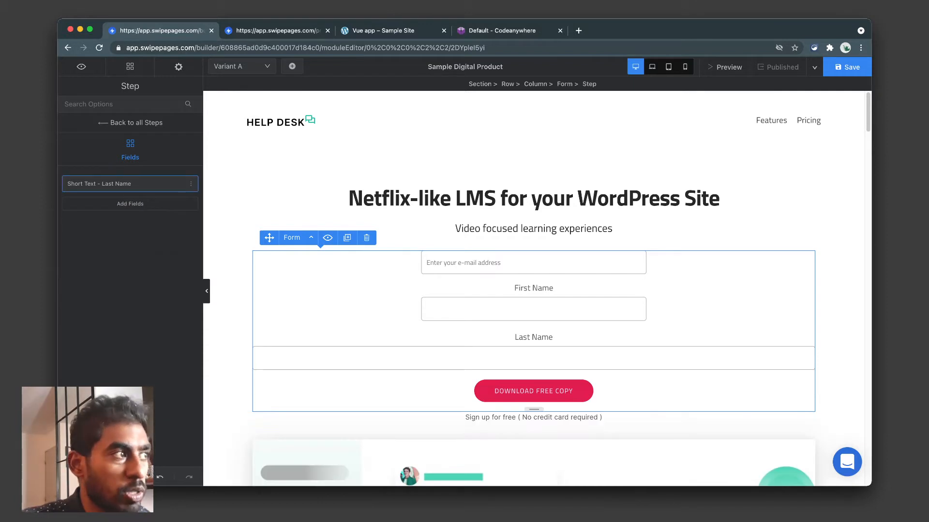
Set the new step's Last Name field width to 40%.
{"action": "left_click", "coordinate": [116, 184]}
{"action": "left_click", "coordinate": [167, 150]}
{"action": "double_click", "coordinate": [169, 192]}
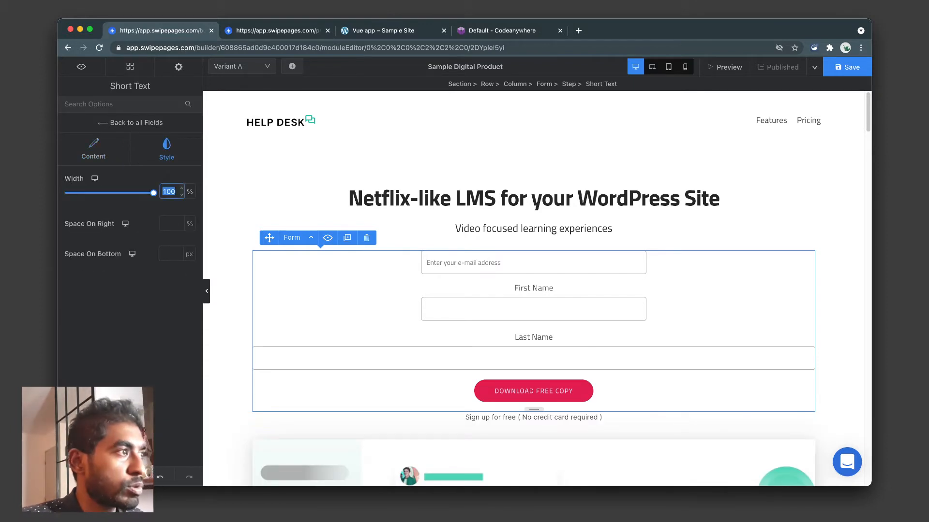
{"action": "type", "text": "40"}
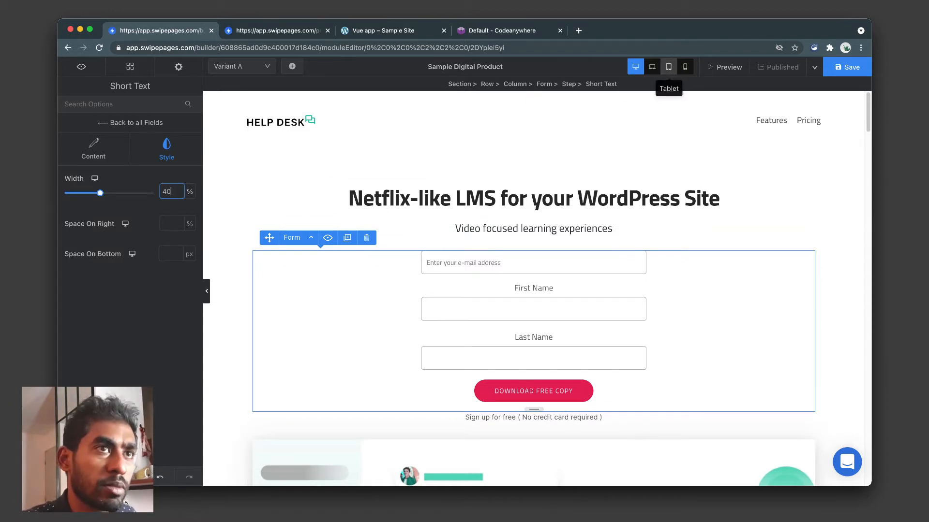
Switch to the phone layout and widen the Last Name field to 95%.
{"action": "left_click", "coordinate": [95, 178]}
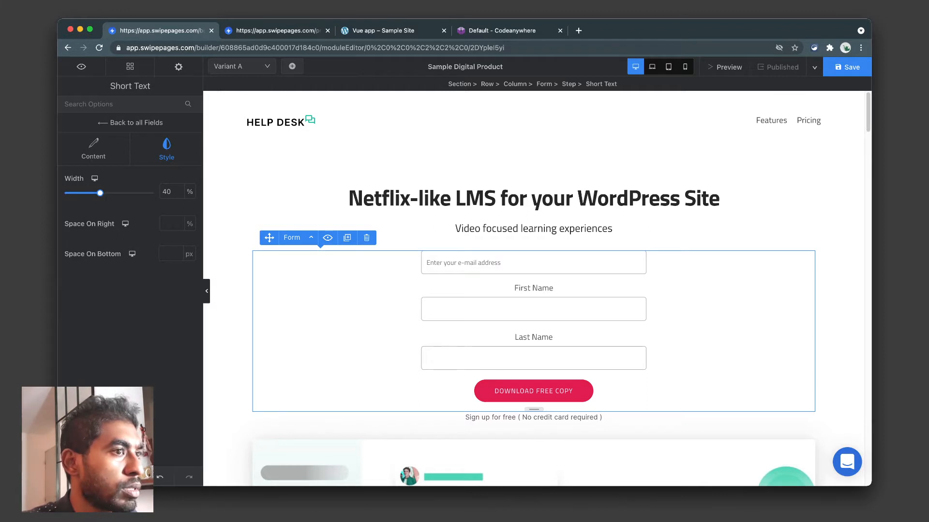
{"action": "mouse_move", "coordinate": [95, 179]}
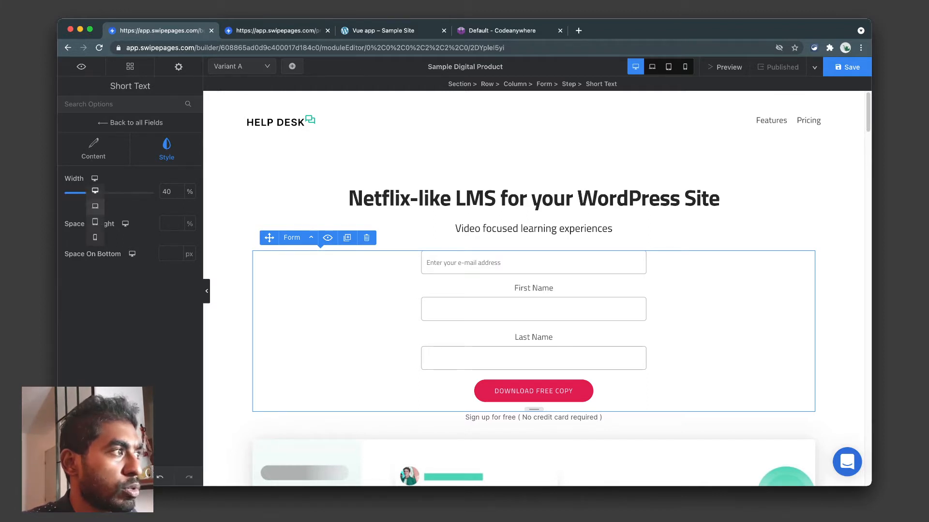
{"action": "left_click", "coordinate": [95, 221]}
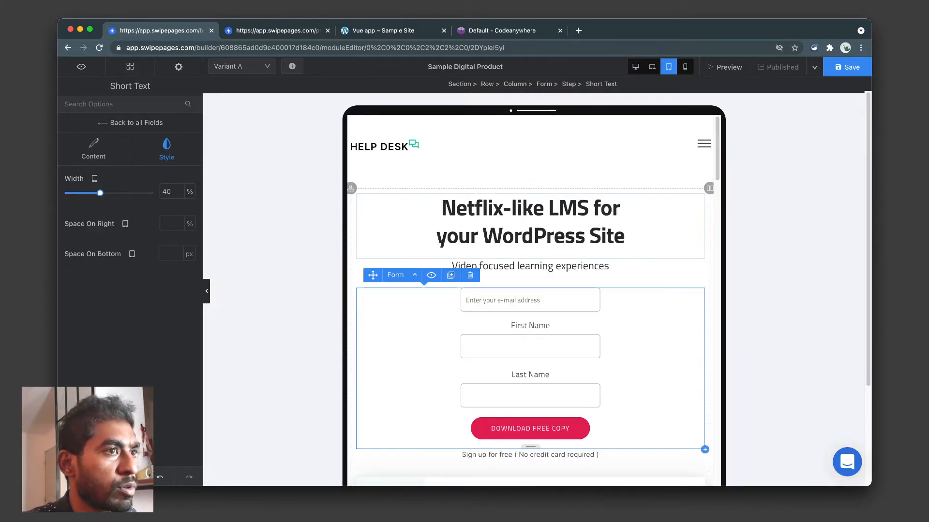
{"action": "mouse_move", "coordinate": [95, 178]}
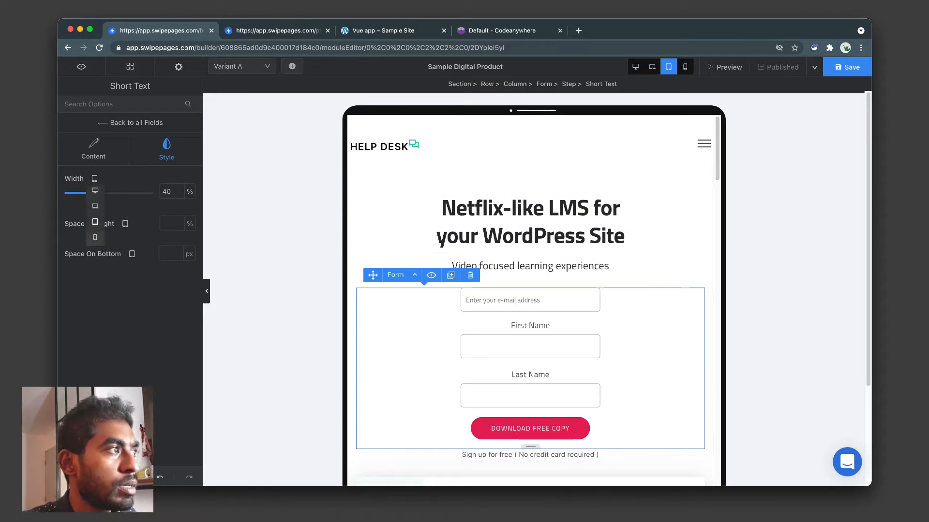
{"action": "left_click", "coordinate": [95, 237]}
{"action": "scroll", "coordinate": [534, 271], "scroll_direction": "up", "scroll_amount": 3}
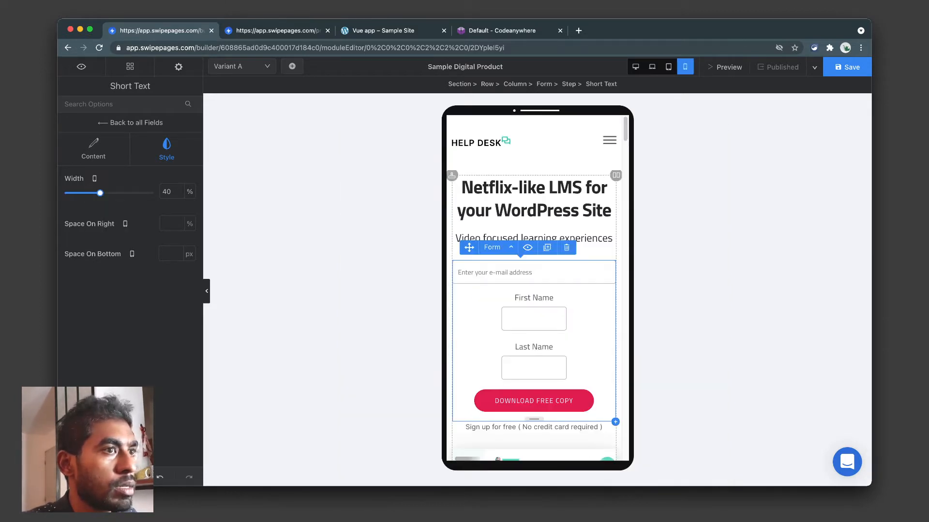
{"action": "scroll", "coordinate": [534, 270], "scroll_direction": "down", "scroll_amount": 3}
{"action": "scroll", "coordinate": [534, 271], "scroll_direction": "up", "scroll_amount": 2}
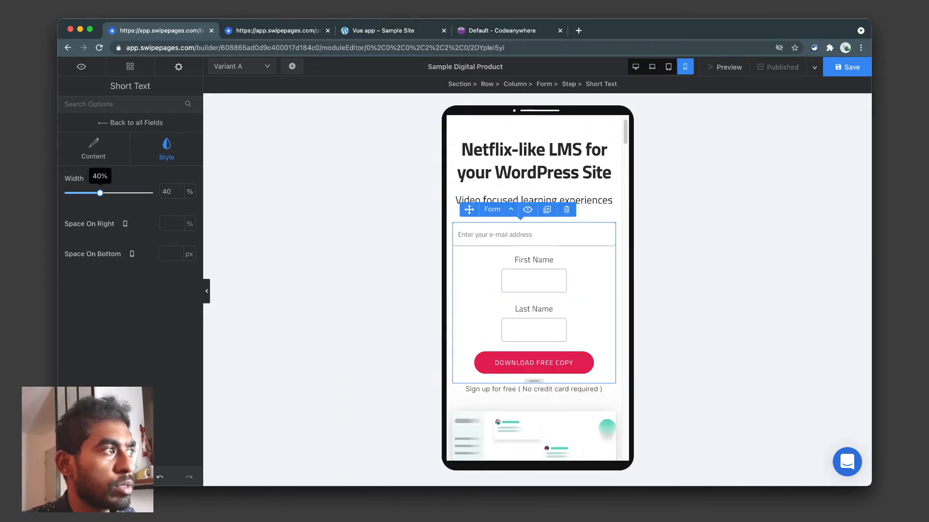
{"action": "left_click_drag", "start_coordinate": [99, 192], "coordinate": [149, 193]}
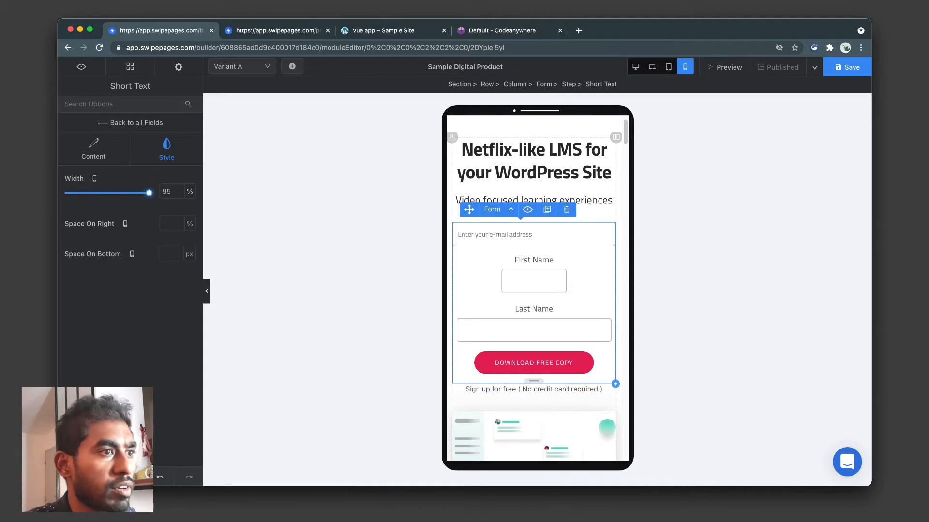
Widen the First Name field to 95% on mobile, then return to desktop view.
{"action": "left_click", "coordinate": [533, 280]}
{"action": "left_click", "coordinate": [166, 149]}
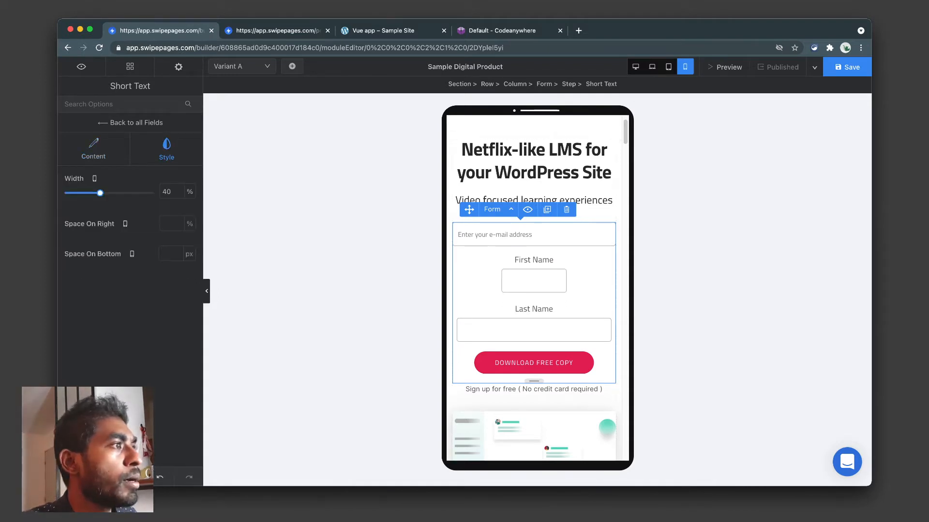
{"action": "left_click_drag", "start_coordinate": [100, 193], "coordinate": [149, 193]}
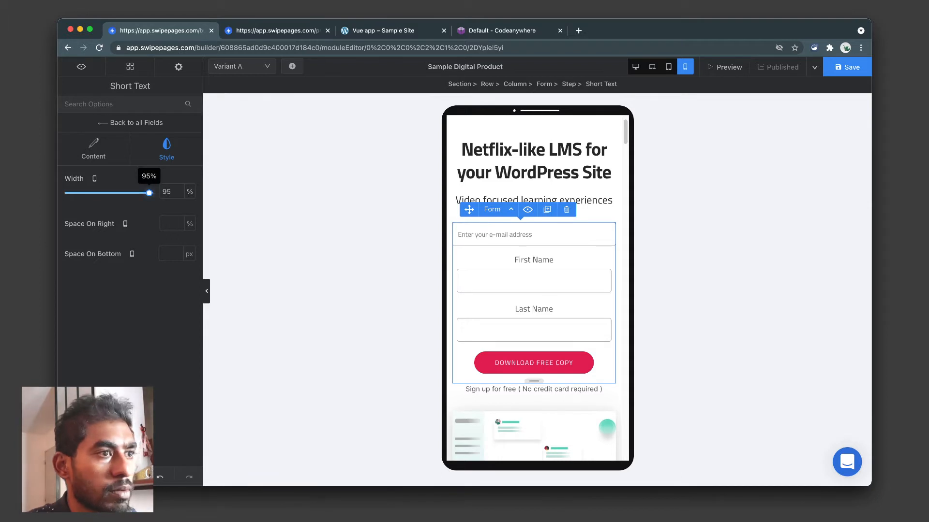
{"action": "left_click", "coordinate": [532, 234]}
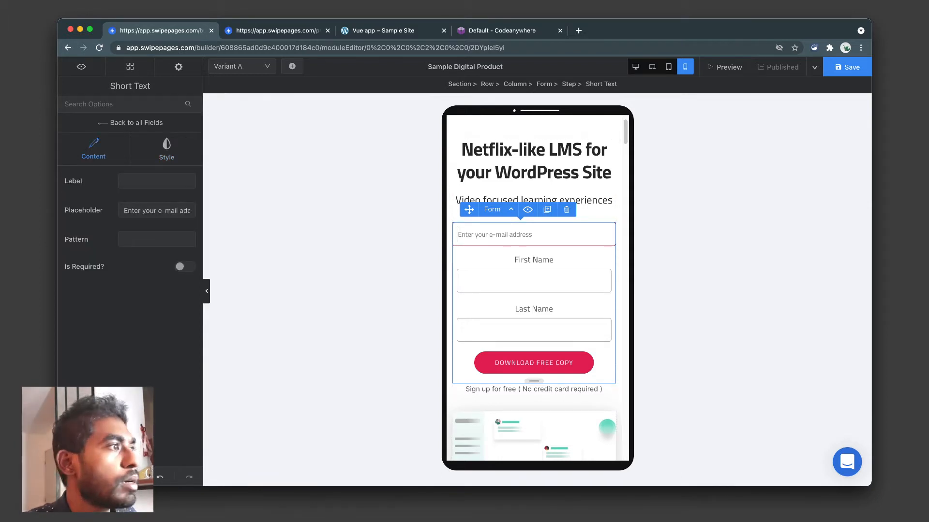
{"action": "left_click", "coordinate": [668, 67]}
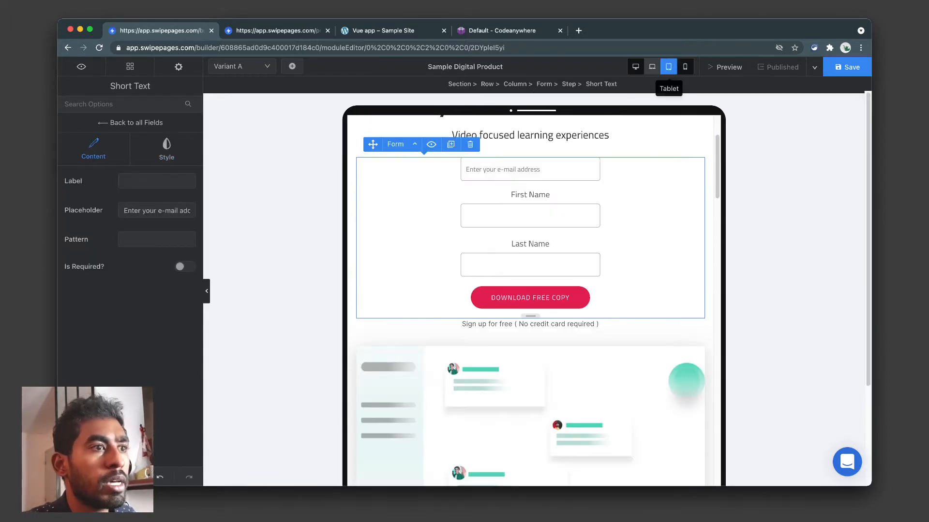
{"action": "left_click", "coordinate": [636, 67]}
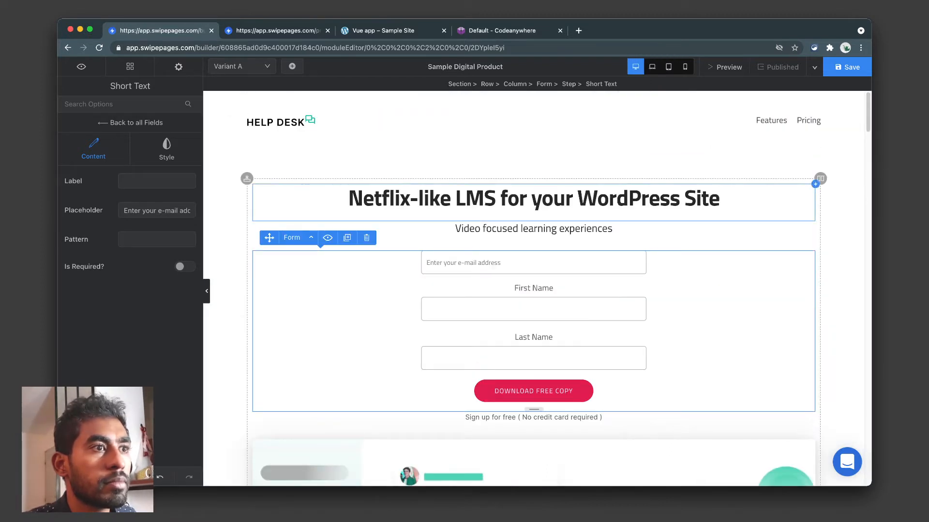
Save the page, look over the form's Style, Submission and Advanced tabs, and view the preview.
{"action": "left_click", "coordinate": [846, 67]}
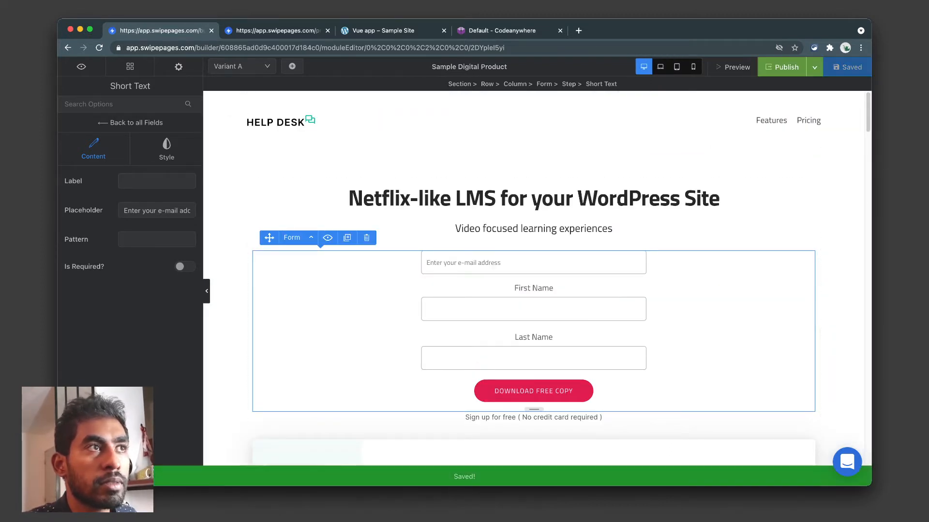
{"action": "left_click", "coordinate": [130, 123]}
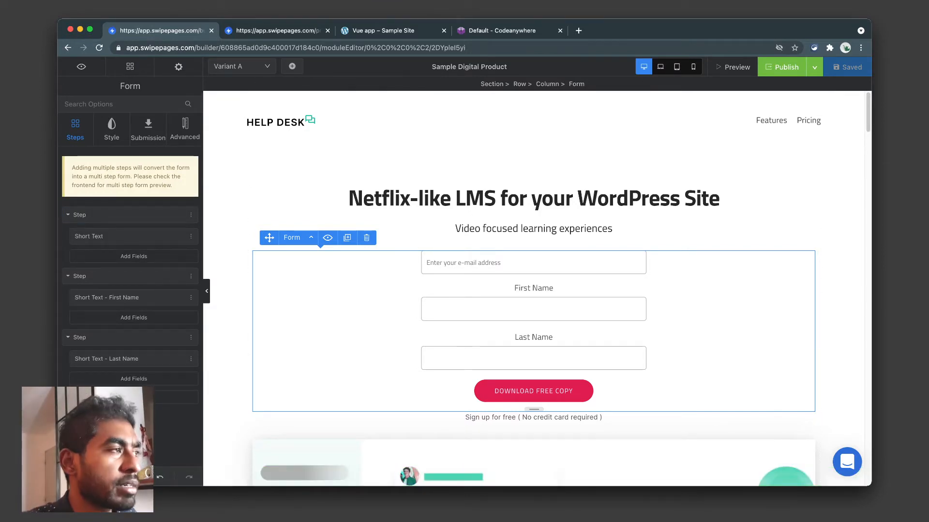
{"action": "left_click", "coordinate": [112, 129]}
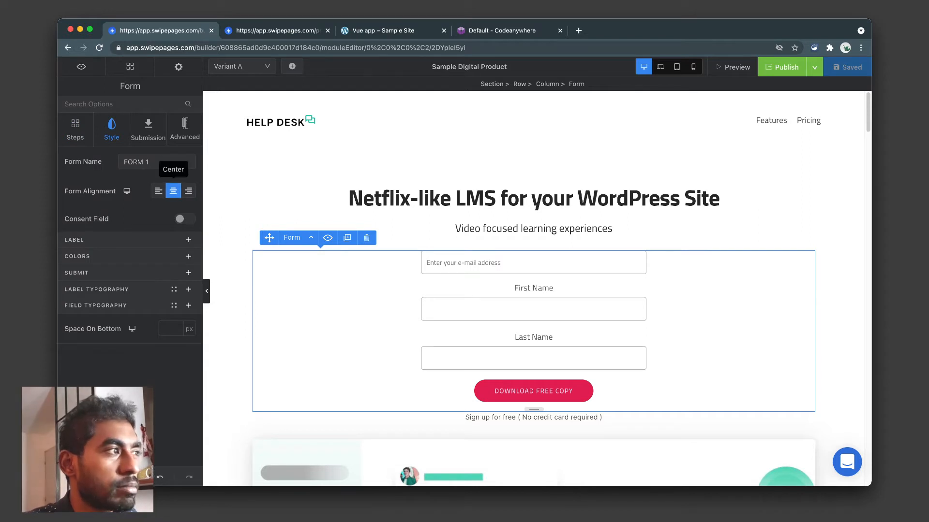
{"action": "left_click", "coordinate": [148, 129]}
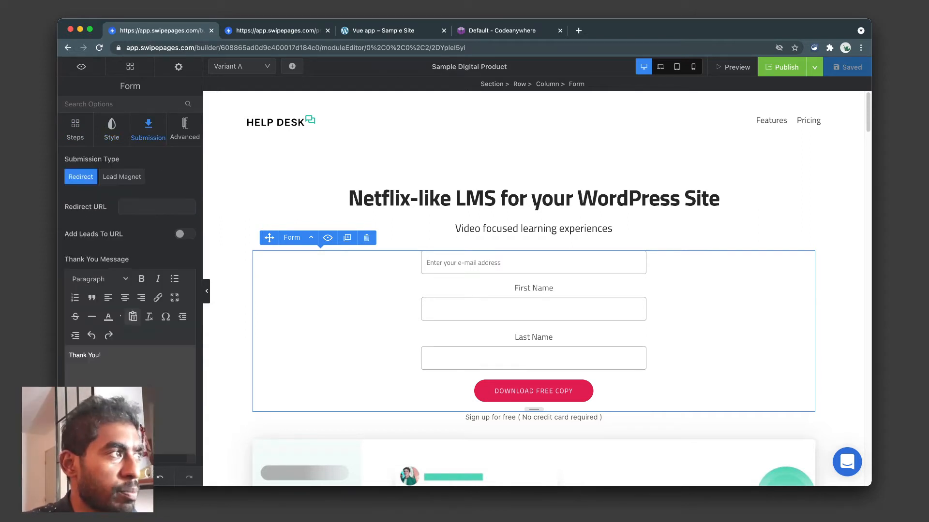
{"action": "left_click", "coordinate": [185, 129]}
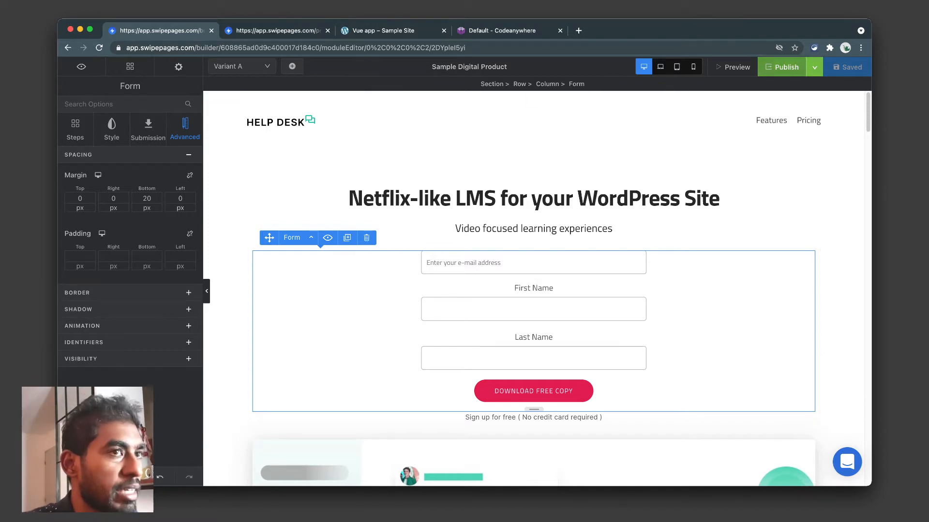
{"action": "left_click", "coordinate": [277, 31]}
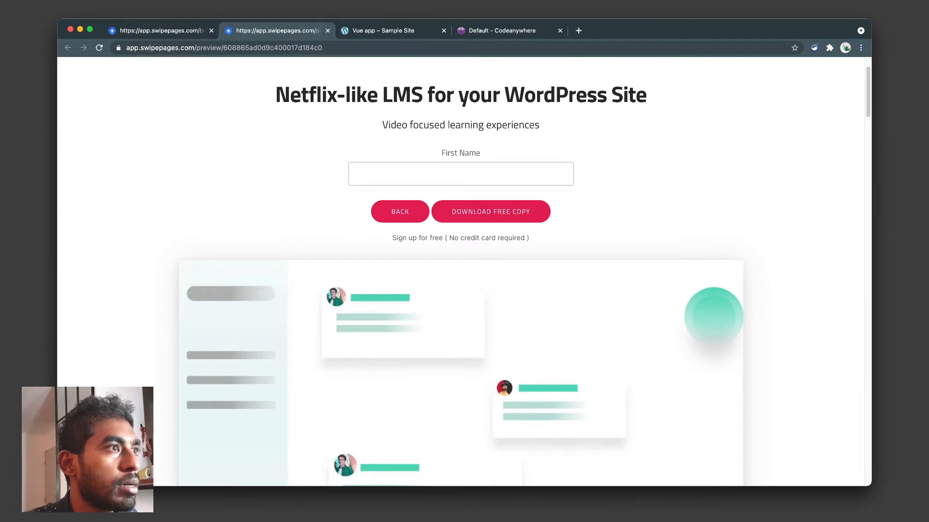
Reload the preview with Cmd+R, scroll through it, and switch between preview and builder tabs.
{"action": "key", "text": "super+r"}
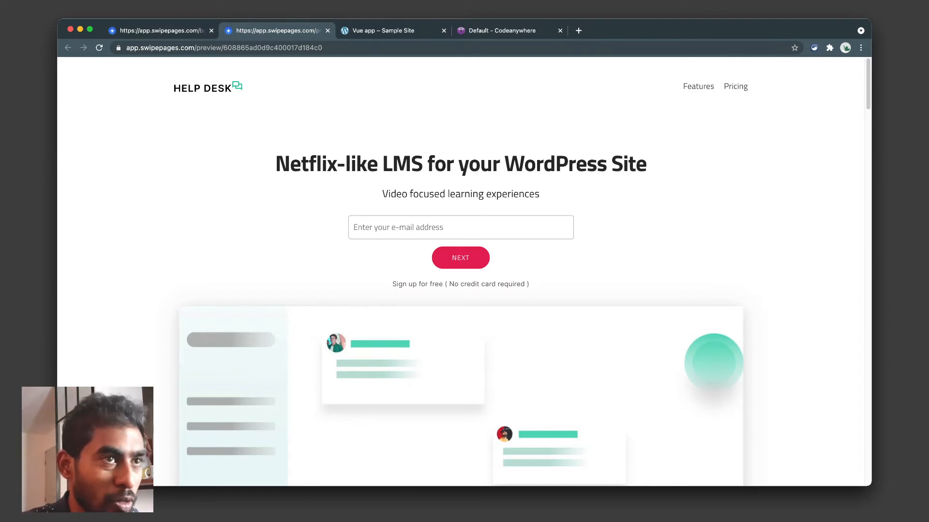
{"action": "scroll", "coordinate": [461, 271], "scroll_direction": "down", "scroll_amount": 12}
{"action": "scroll", "coordinate": [461, 272], "scroll_direction": "up", "scroll_amount": 12}
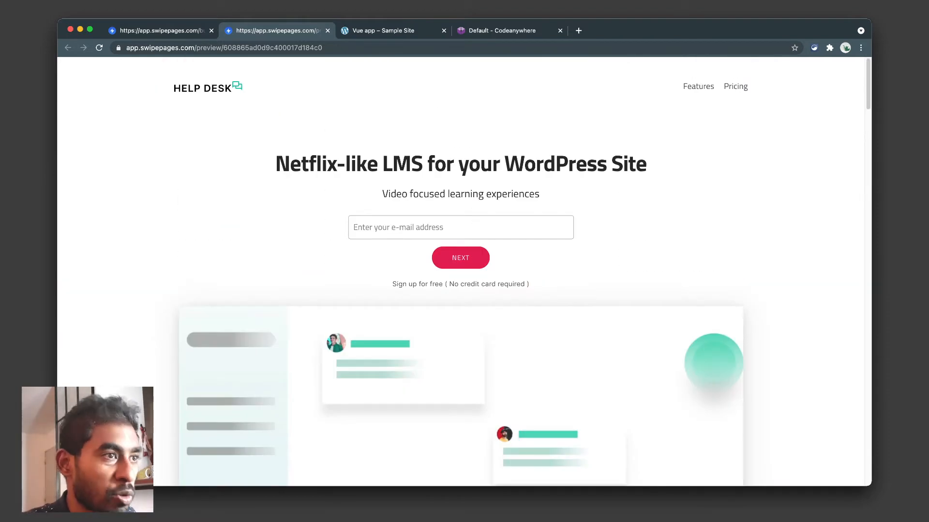
{"action": "key", "text": "ctrl+shift+Tab"}
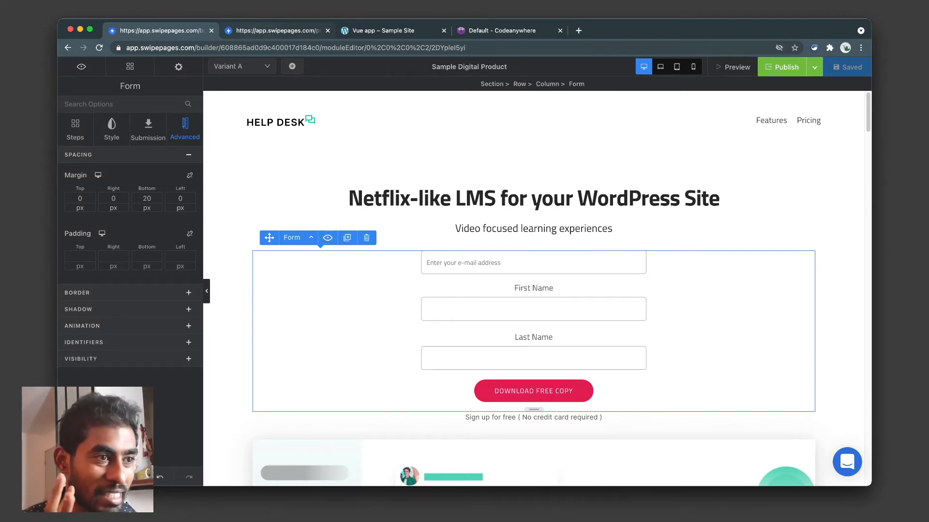
{"action": "key", "text": "ctrl+Tab"}
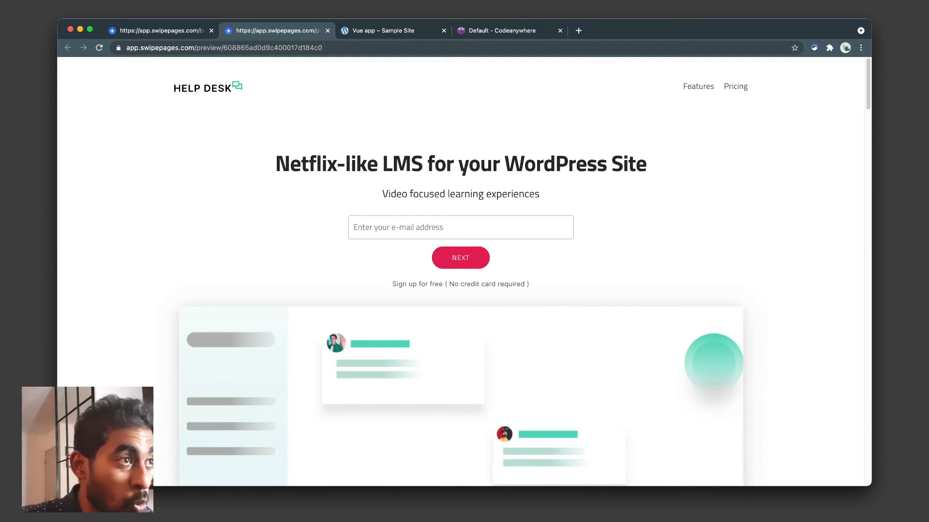
{"action": "key", "text": "ctrl+shift+Tab"}
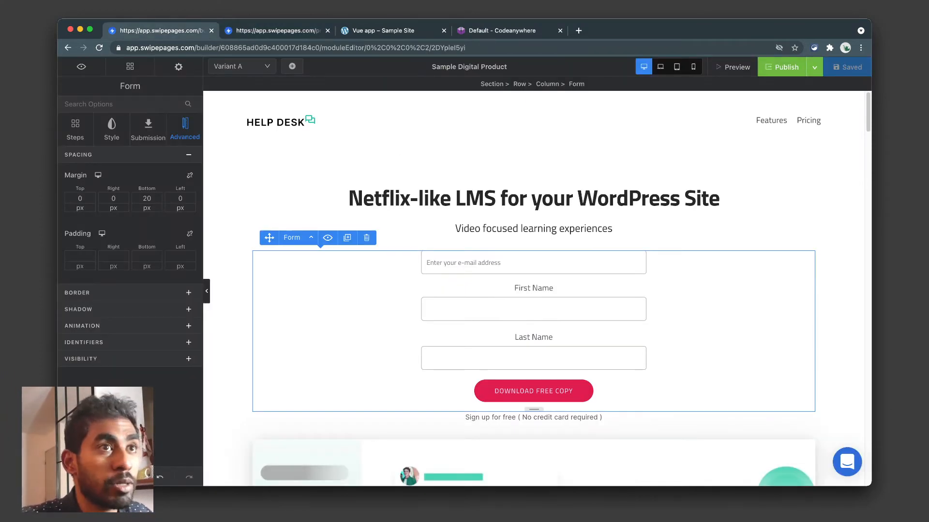
In global settings, browse General and Typography (collapsing Heading - H1), then open Colors.
{"action": "left_click", "coordinate": [178, 67]}
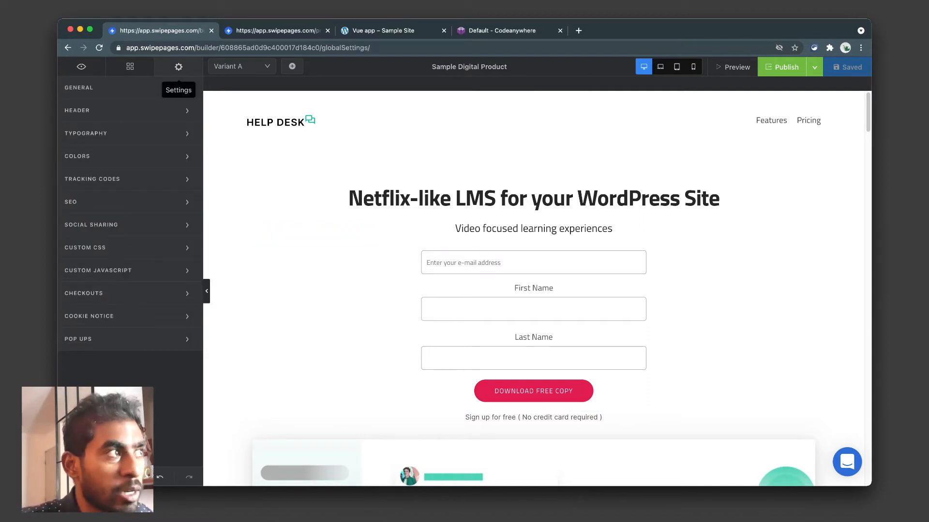
{"action": "left_click", "coordinate": [79, 88]}
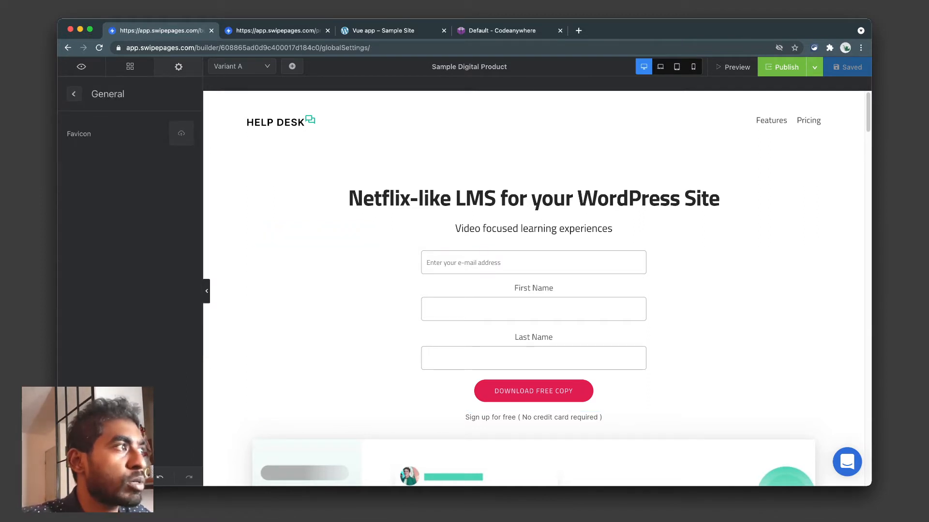
{"action": "left_click", "coordinate": [74, 93]}
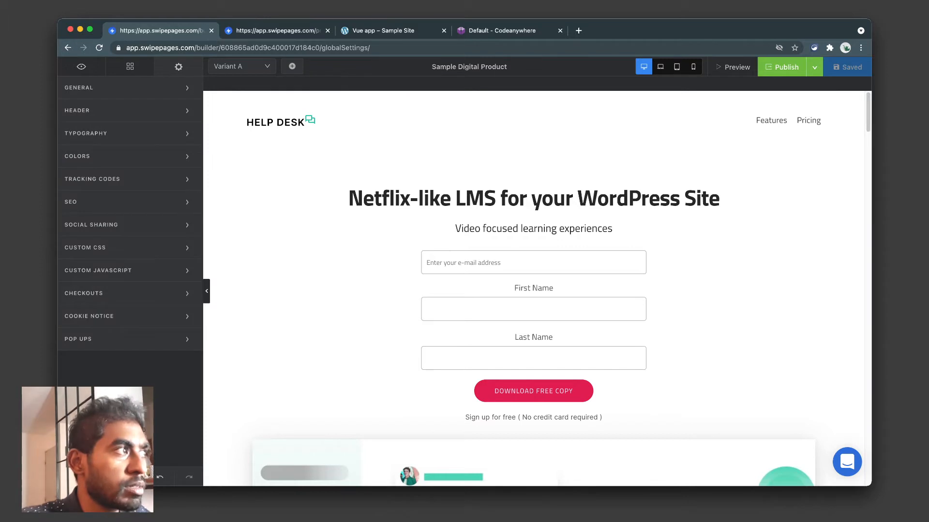
{"action": "left_click", "coordinate": [86, 134]}
{"action": "left_click", "coordinate": [188, 119]}
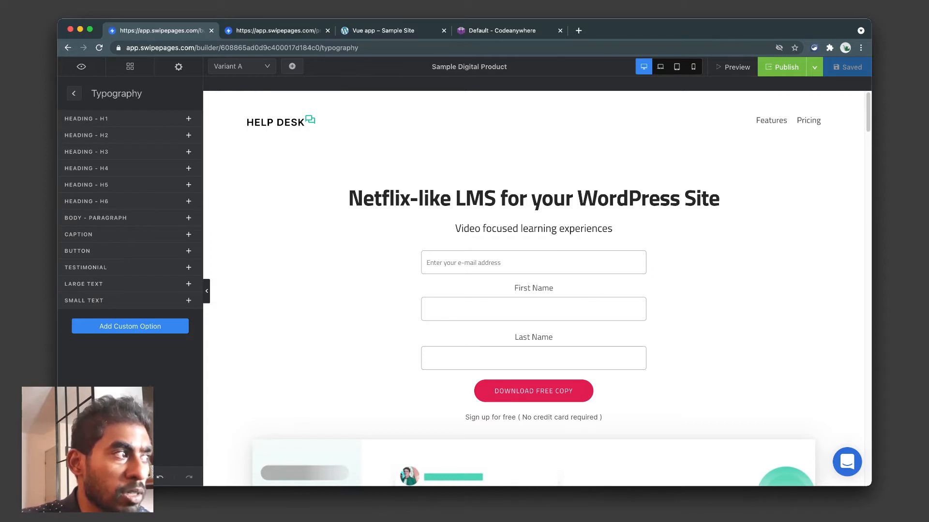
{"action": "left_click", "coordinate": [74, 94]}
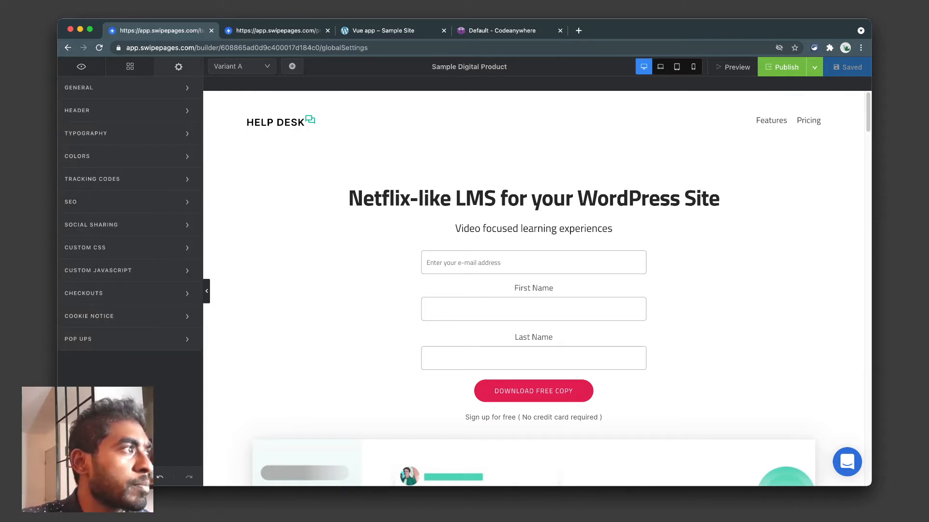
{"action": "left_click", "coordinate": [77, 156]}
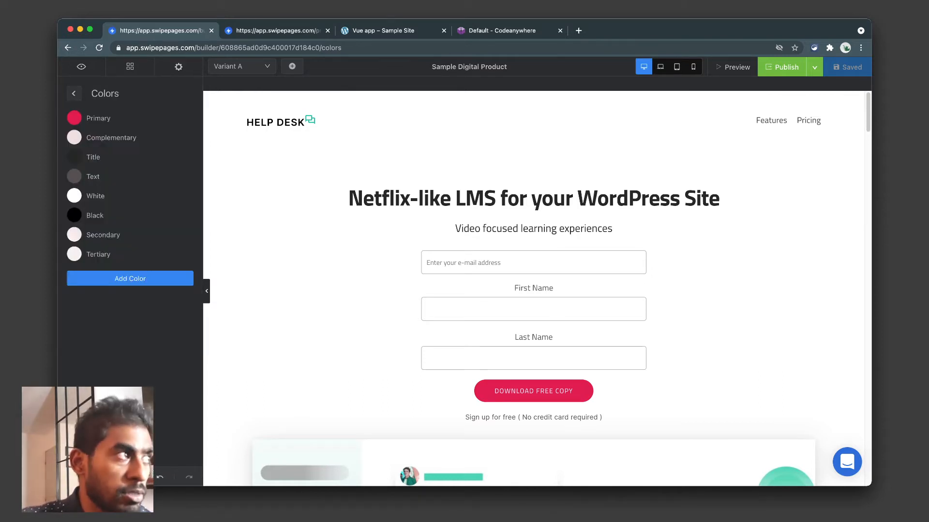
Add a palette colour 'Gradient 1' as a gradient from FF1D1D to 963535.
{"action": "scroll", "coordinate": [533, 289], "scroll_direction": "down", "scroll_amount": 15}
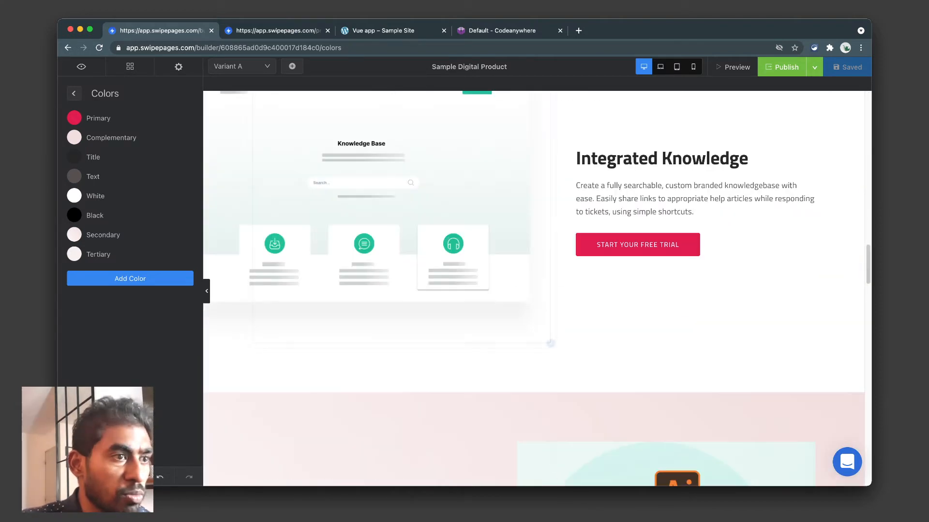
{"action": "left_click", "coordinate": [130, 278]}
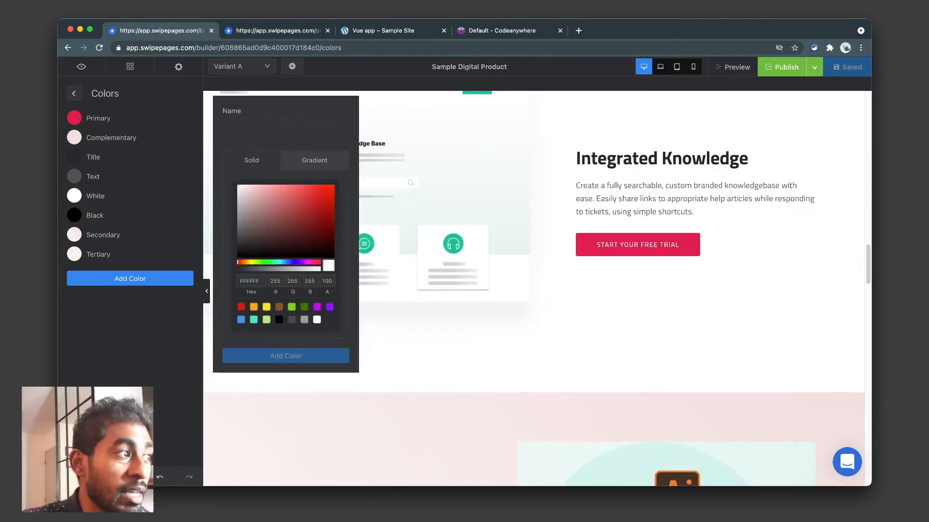
{"action": "left_click", "coordinate": [285, 126]}
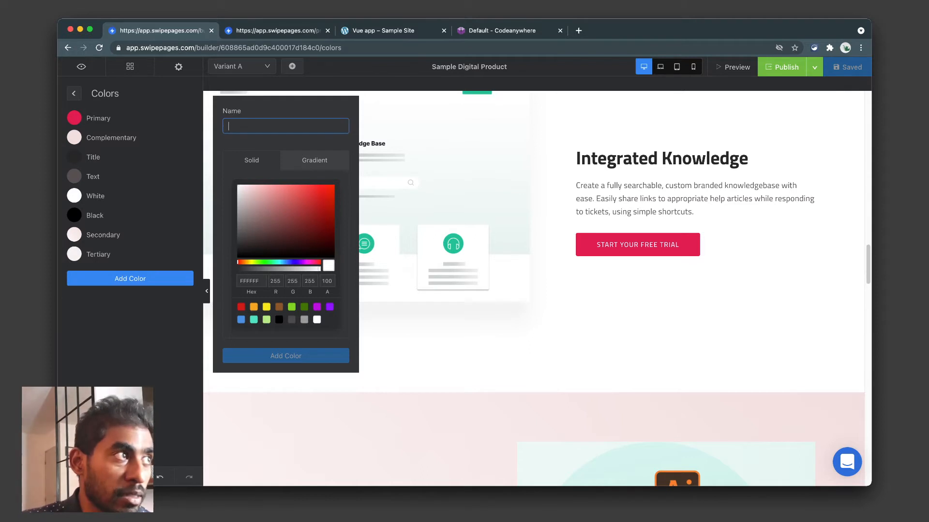
{"action": "type", "text": "Gradient"}
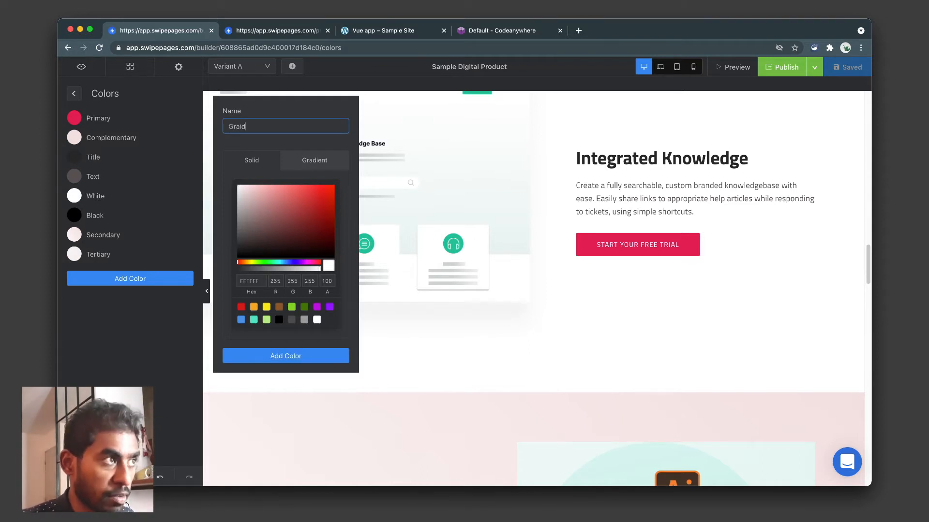
{"action": "type", "text": " 1"}
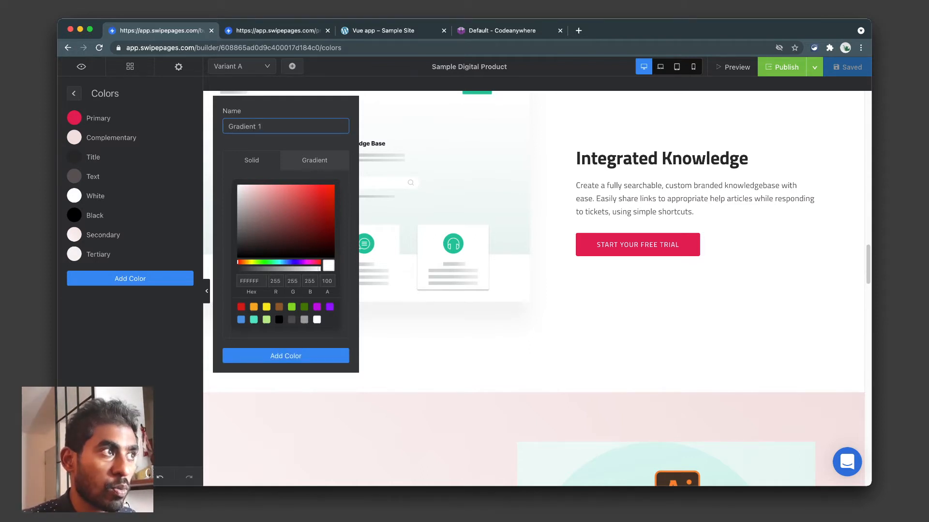
{"action": "left_click", "coordinate": [329, 195]}
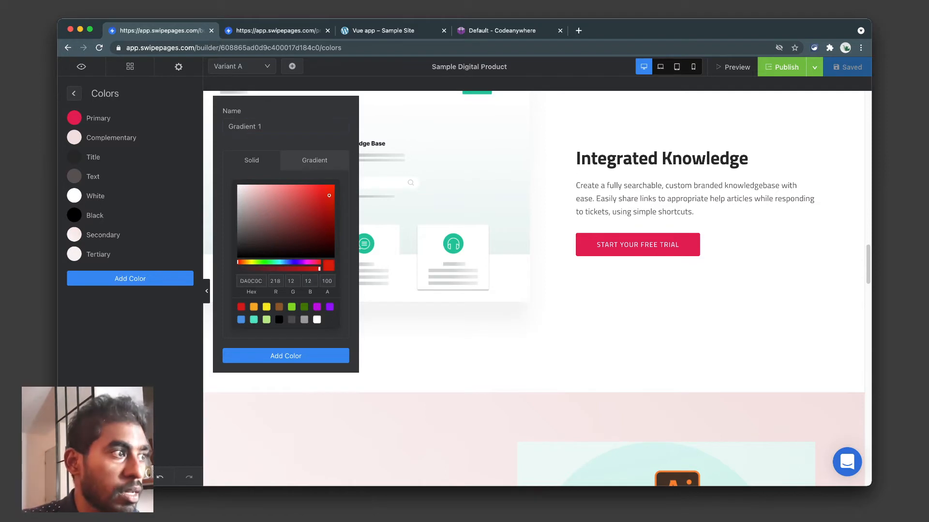
{"action": "left_click", "coordinate": [314, 161]}
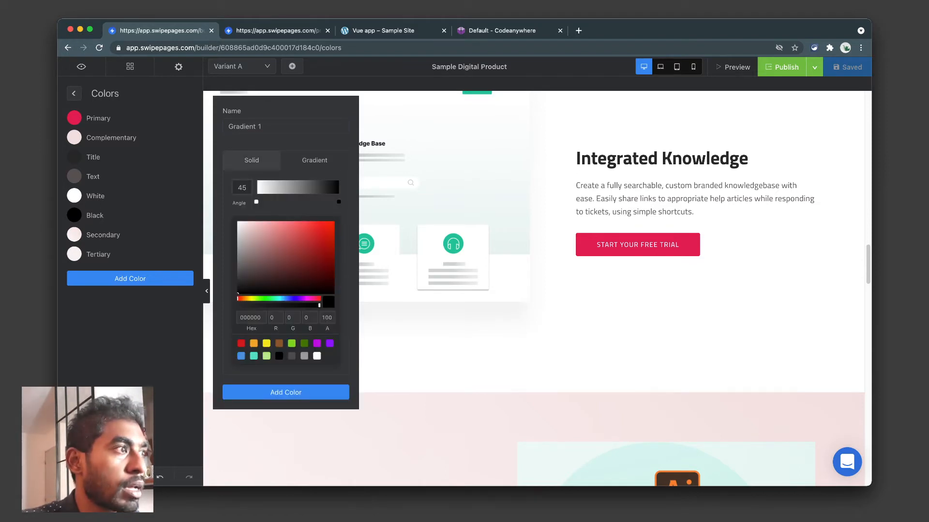
{"action": "left_click", "coordinate": [256, 202]}
{"action": "left_click_drag", "start_coordinate": [311, 229], "coordinate": [323, 222]}
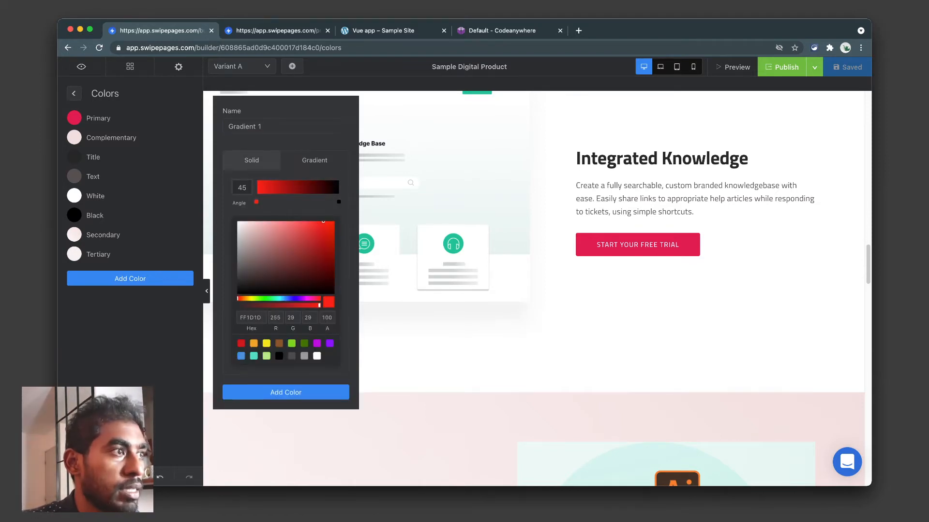
{"action": "left_click", "coordinate": [339, 202]}
{"action": "left_click_drag", "start_coordinate": [308, 272], "coordinate": [300, 252]}
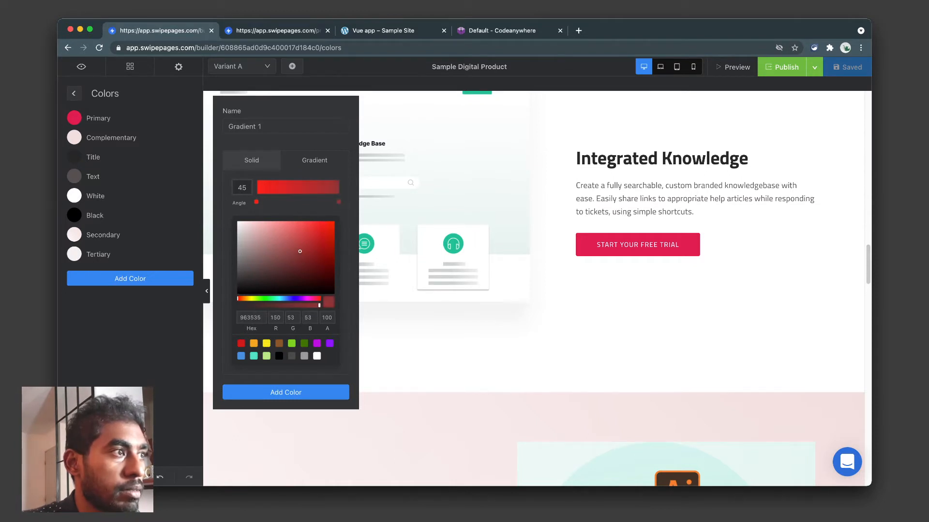
{"action": "left_click", "coordinate": [286, 392]}
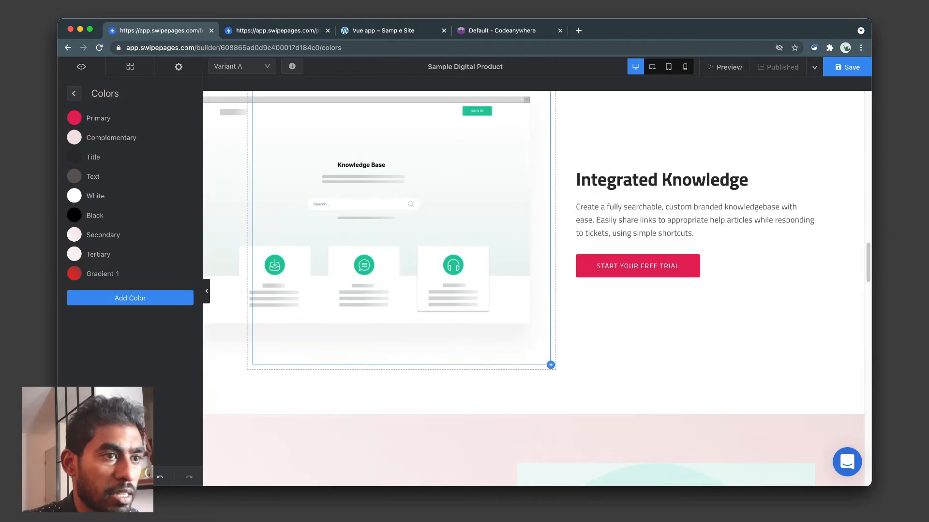
{"action": "scroll", "coordinate": [532, 290], "scroll_direction": "down", "scroll_amount": 5}
Try Gradient 1 on the Start Your Free Trial button background, then revert to the solid swatch.
{"action": "left_click", "coordinate": [314, 335]}
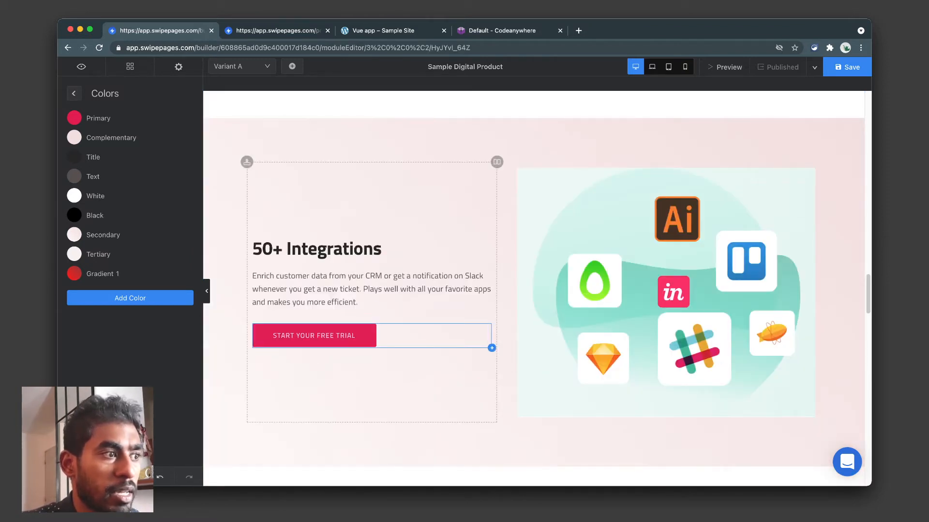
{"action": "left_click", "coordinate": [130, 128]}
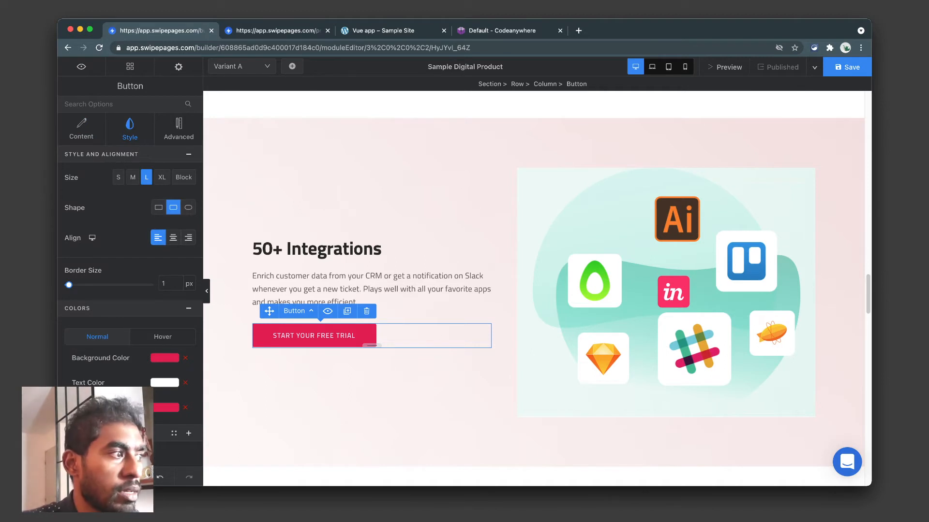
{"action": "left_click", "coordinate": [165, 358]}
{"action": "left_click", "coordinate": [165, 358]}
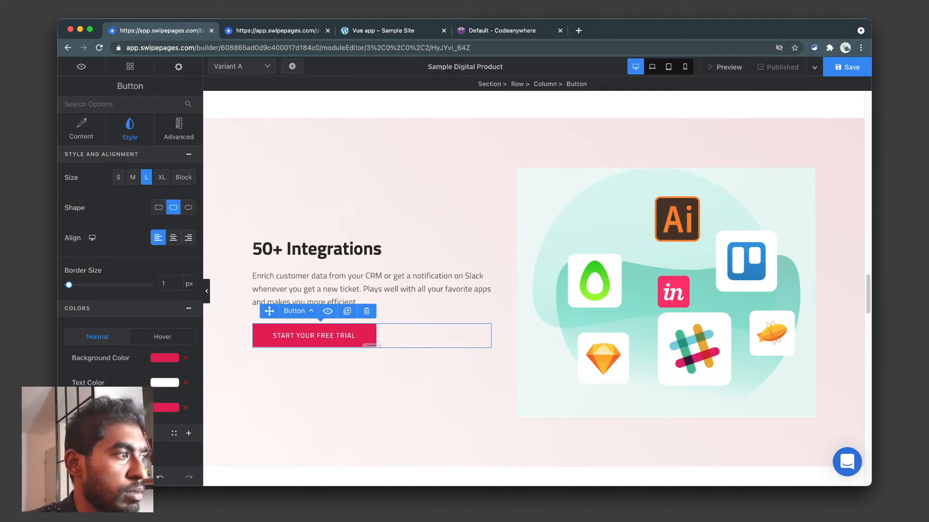
{"action": "left_click", "coordinate": [165, 358]}
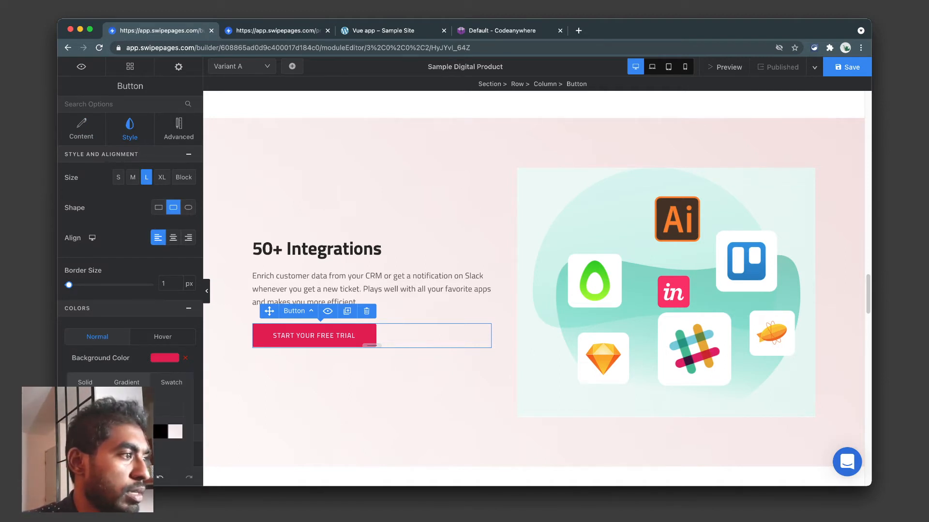
{"action": "left_click", "coordinate": [86, 446]}
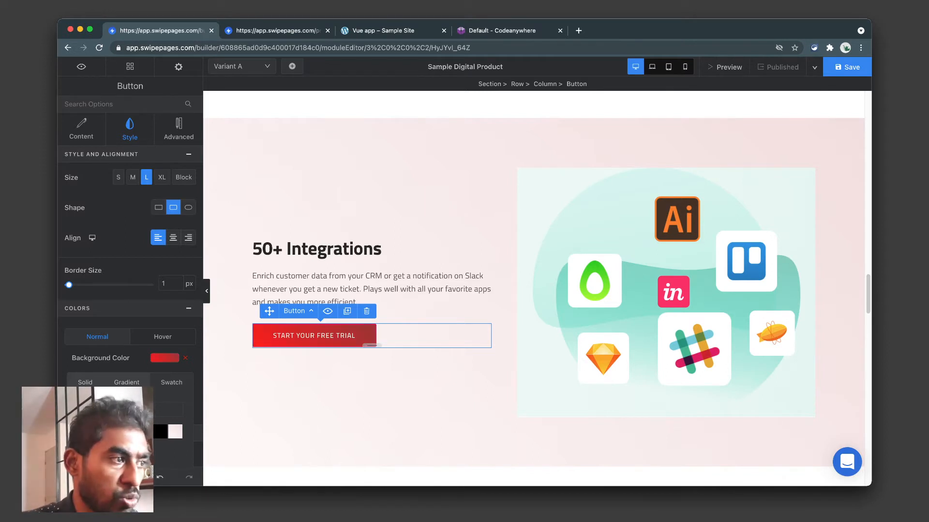
{"action": "left_click", "coordinate": [85, 432]}
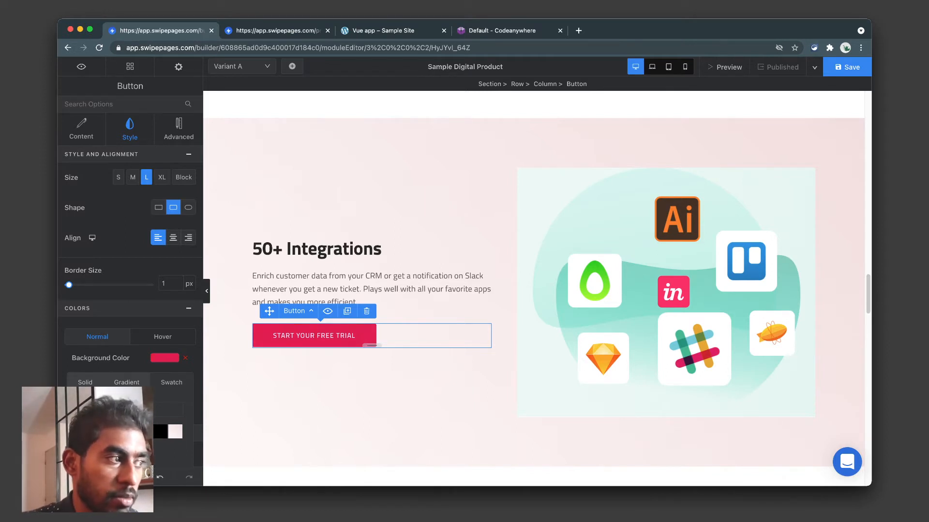
{"action": "left_click", "coordinate": [165, 358]}
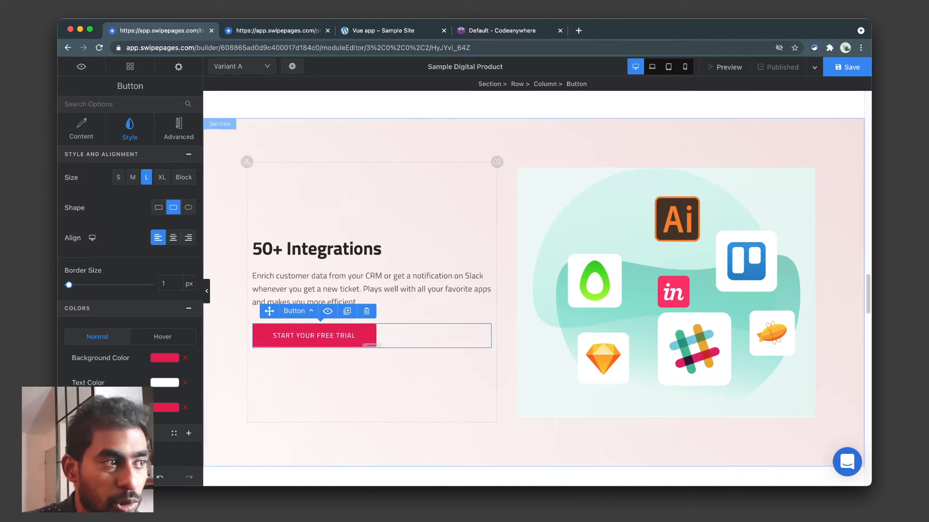
{"action": "left_click", "coordinate": [219, 124]}
{"action": "scroll", "coordinate": [367, 242], "scroll_direction": "up", "scroll_amount": 20}
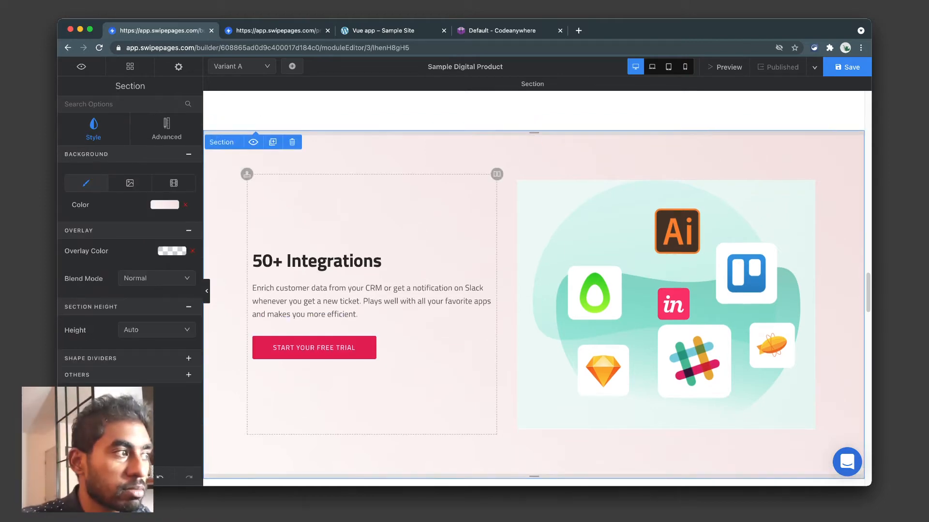
{"action": "scroll", "coordinate": [532, 290], "scroll_direction": "down", "scroll_amount": 20}
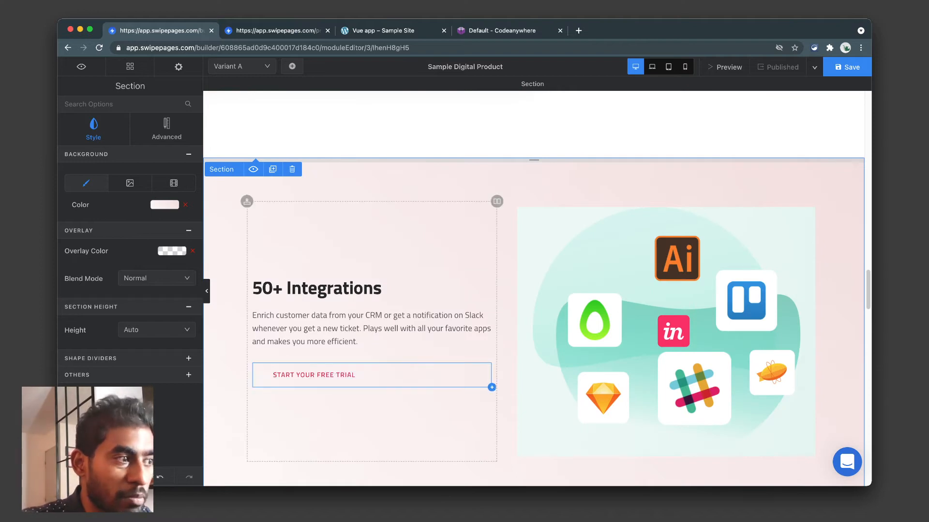
Try yellow, orange, blue and dark green button backgrounds, return to crimson, then open global settings.
{"action": "left_click", "coordinate": [314, 375]}
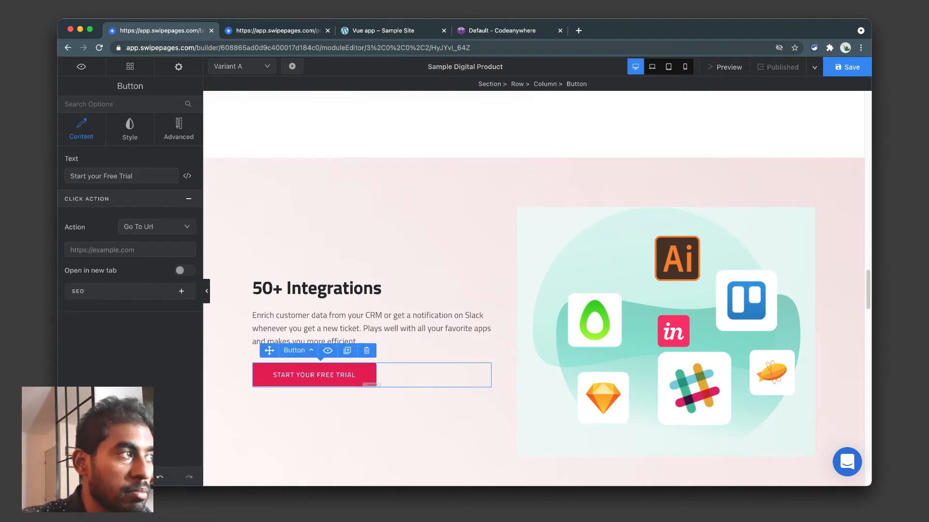
{"action": "left_click", "coordinate": [130, 130]}
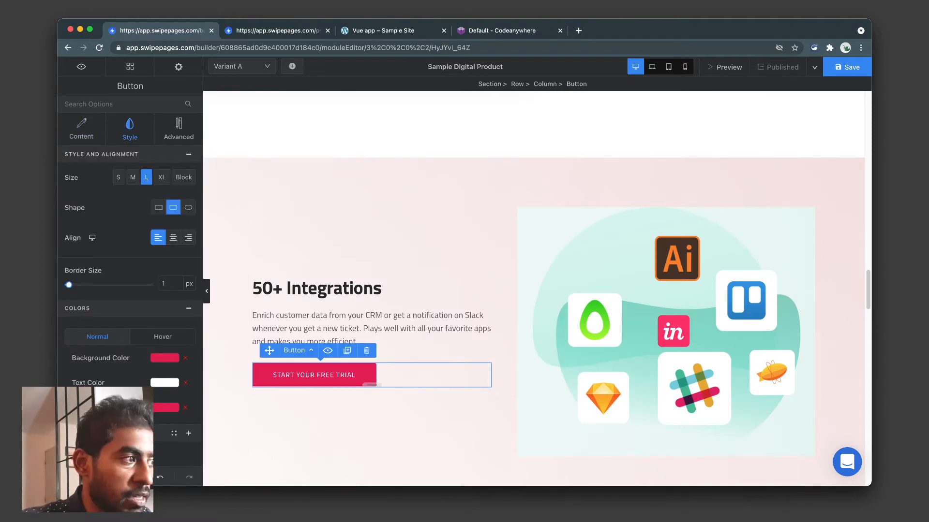
{"action": "left_click", "coordinate": [164, 358]}
{"action": "left_click", "coordinate": [126, 382]}
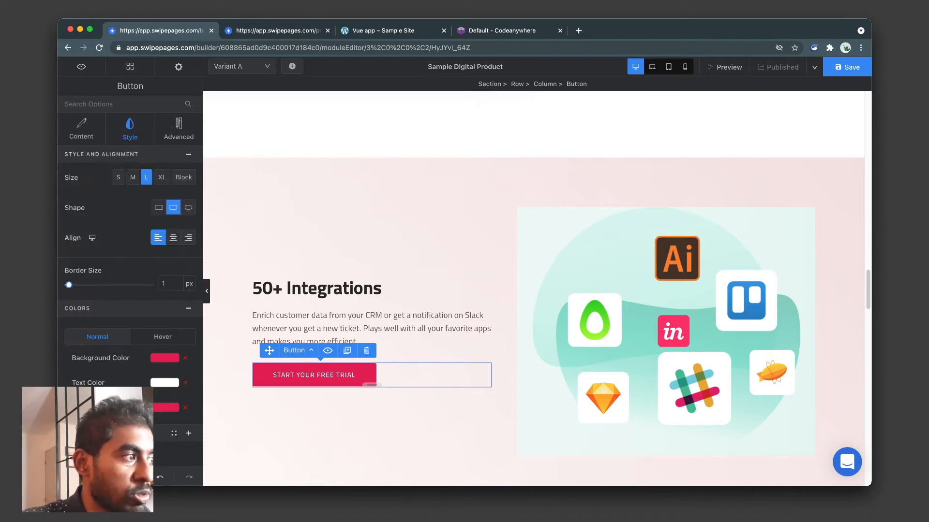
{"action": "left_click", "coordinate": [165, 383]}
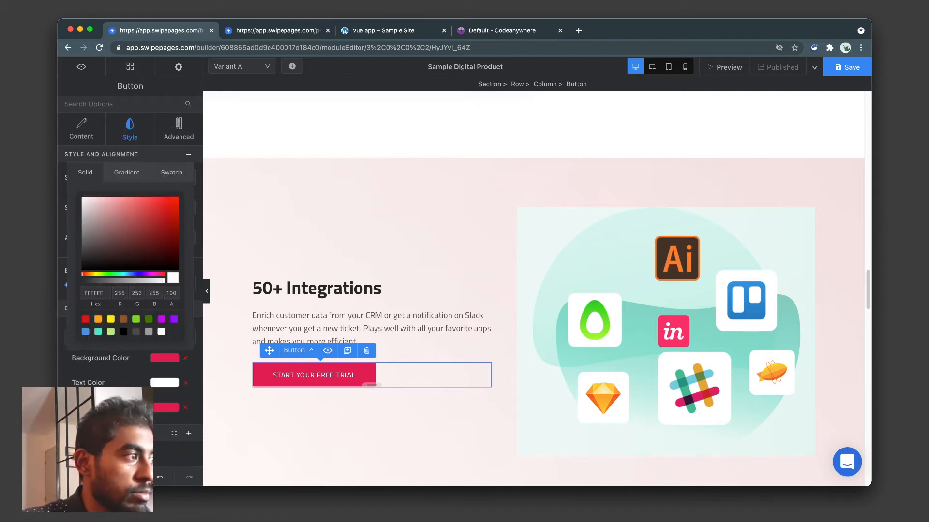
{"action": "left_click", "coordinate": [111, 319]}
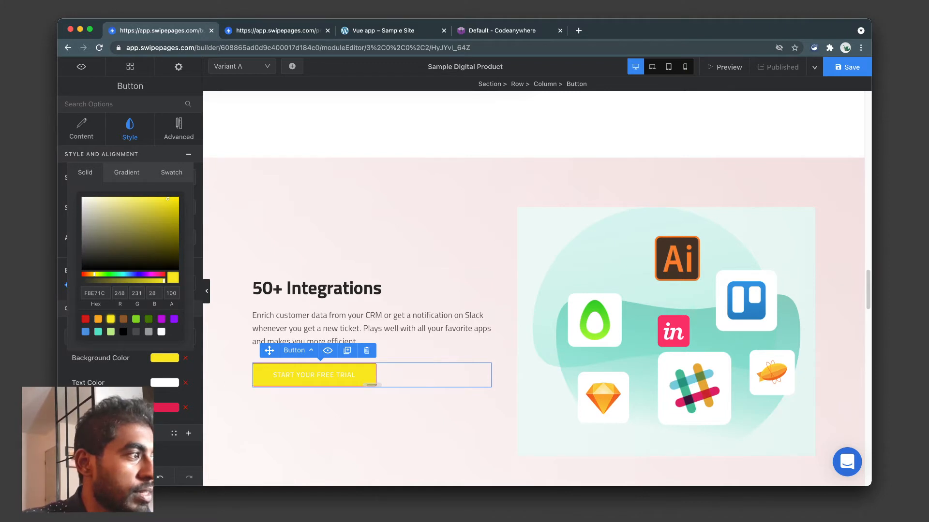
{"action": "left_click", "coordinate": [98, 319]}
{"action": "left_click", "coordinate": [85, 332]}
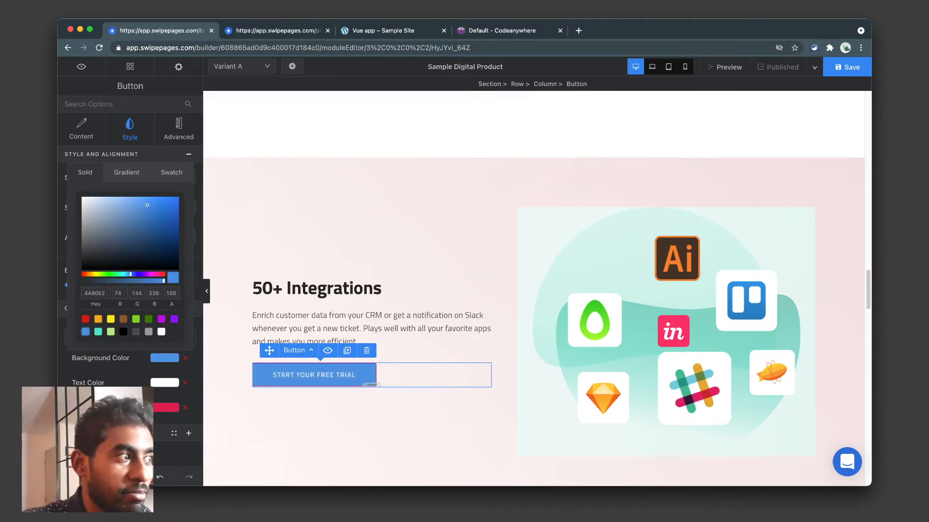
{"action": "left_click", "coordinate": [149, 319]}
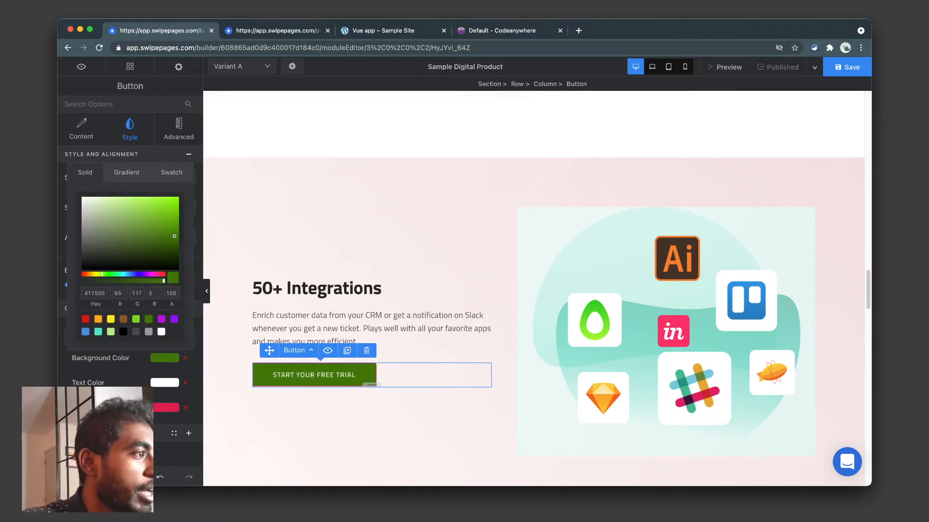
{"action": "left_click", "coordinate": [172, 172]}
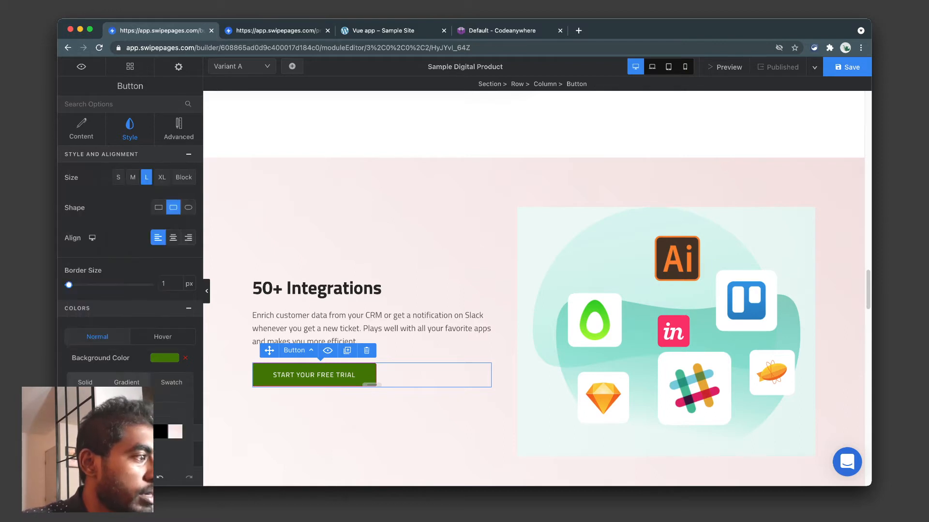
{"action": "left_click", "coordinate": [85, 431]}
{"action": "left_click", "coordinate": [300, 426]}
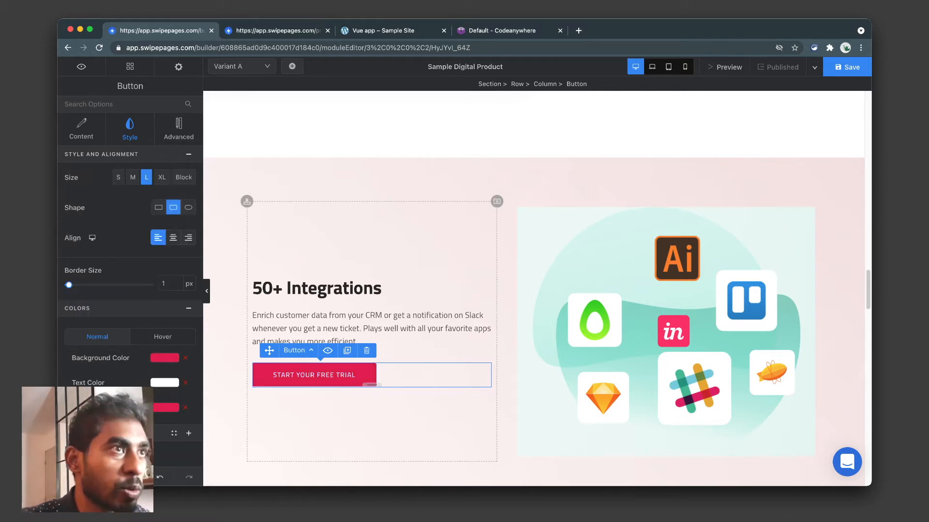
{"action": "left_click", "coordinate": [179, 67]}
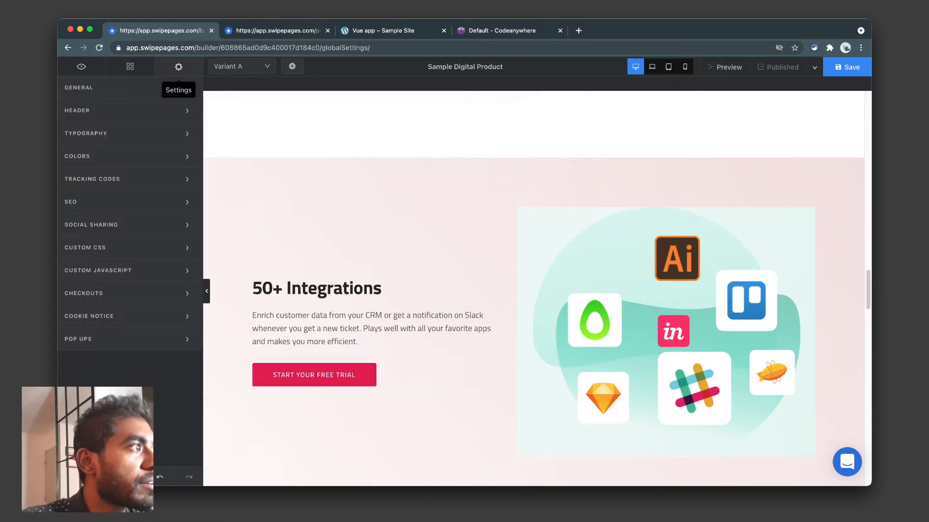
Review the SEO settings' description, meta keywords and other meta tags fields.
{"action": "left_click", "coordinate": [106, 202]}
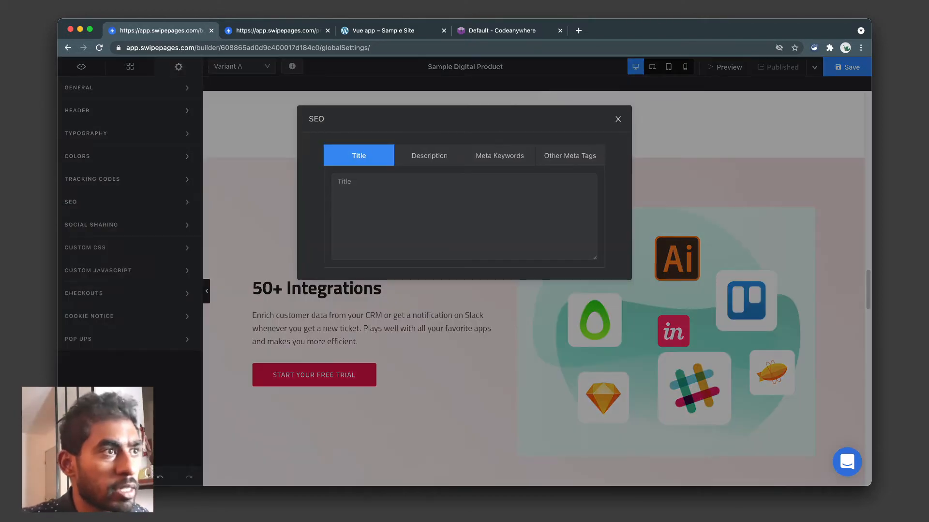
{"action": "left_click", "coordinate": [429, 156]}
{"action": "left_click", "coordinate": [499, 155]}
{"action": "left_click", "coordinate": [570, 155]}
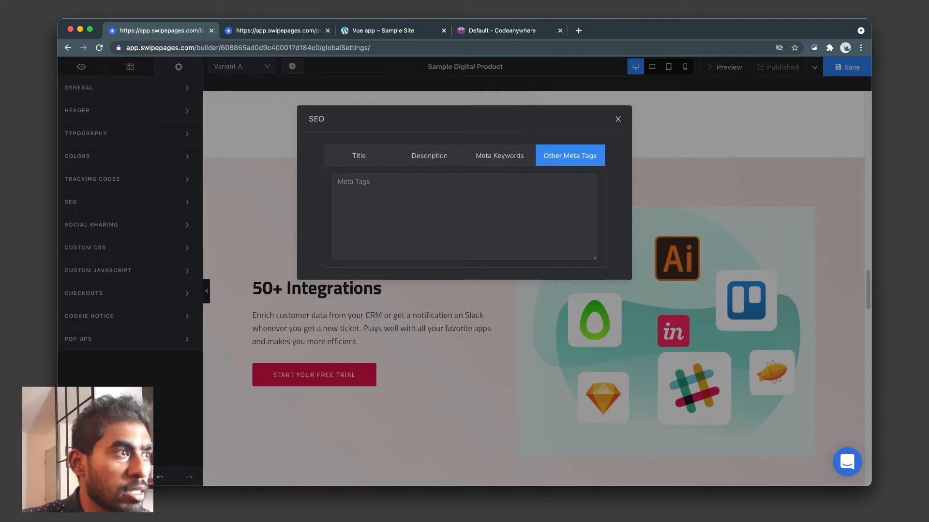
{"action": "left_click", "coordinate": [618, 119]}
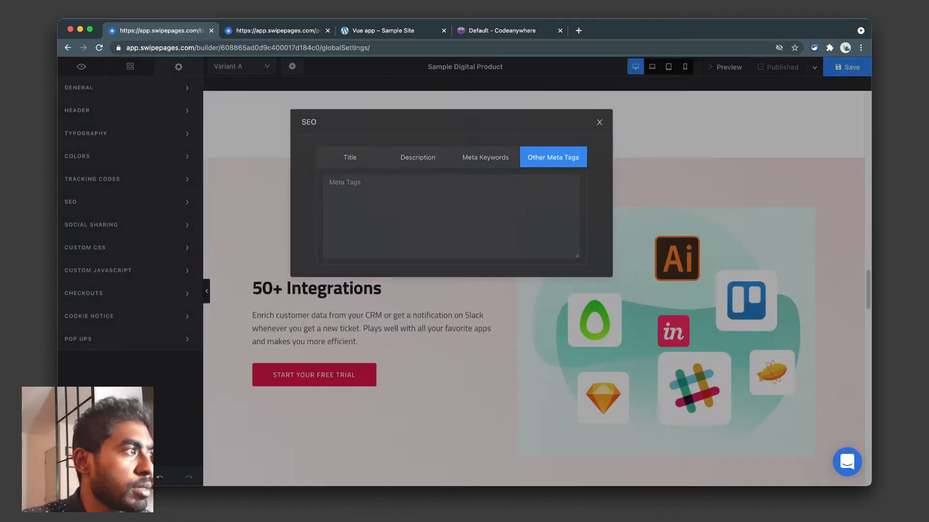
Review the social sharing settings, comparing the OG Tags and Twitter Card fields.
{"action": "left_click", "coordinate": [106, 225]}
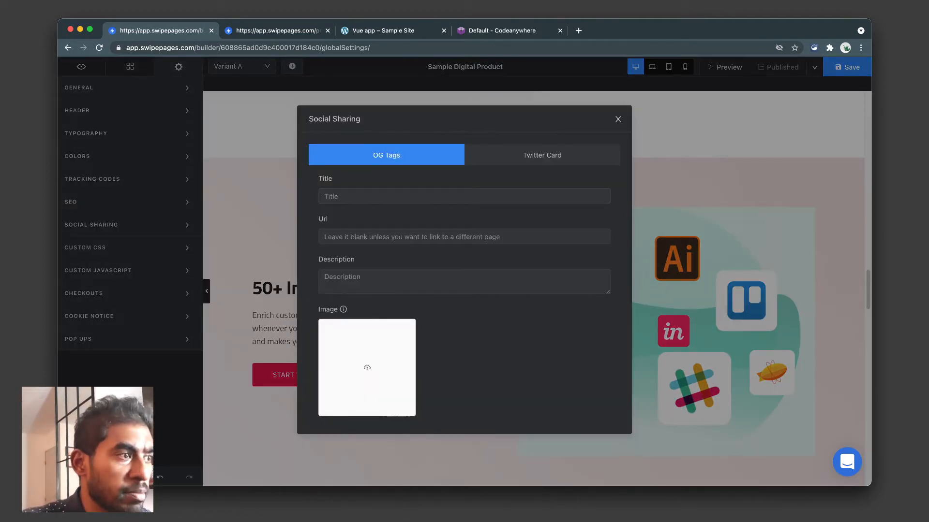
{"action": "left_click", "coordinate": [542, 155]}
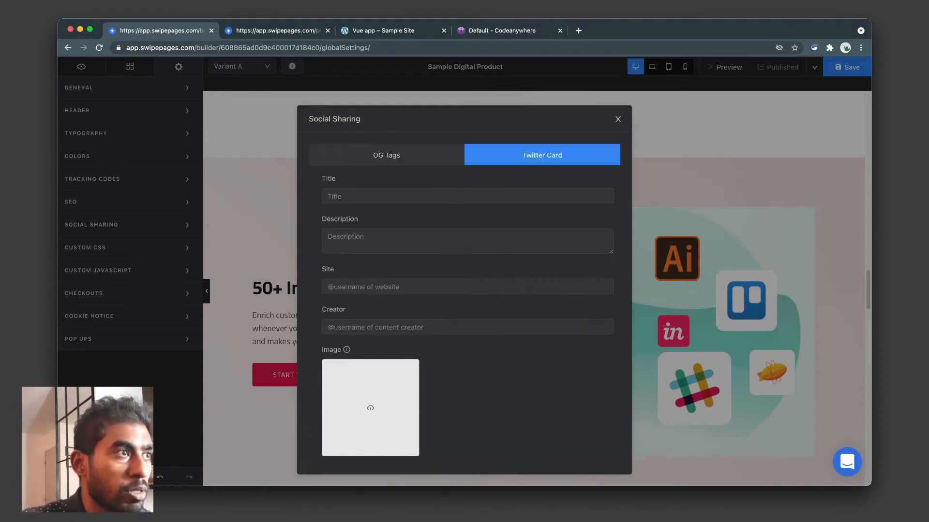
{"action": "left_click", "coordinate": [386, 155]}
{"action": "left_click", "coordinate": [542, 156]}
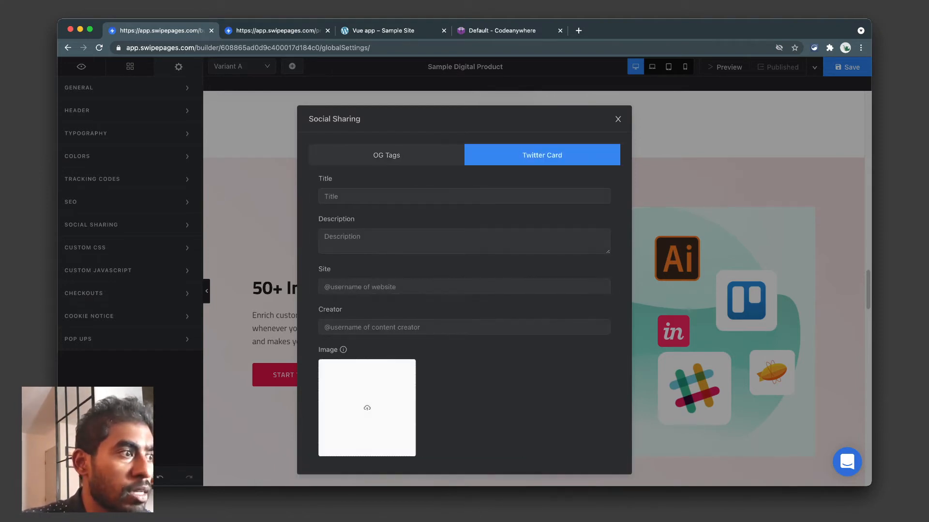
{"action": "left_click", "coordinate": [387, 156]}
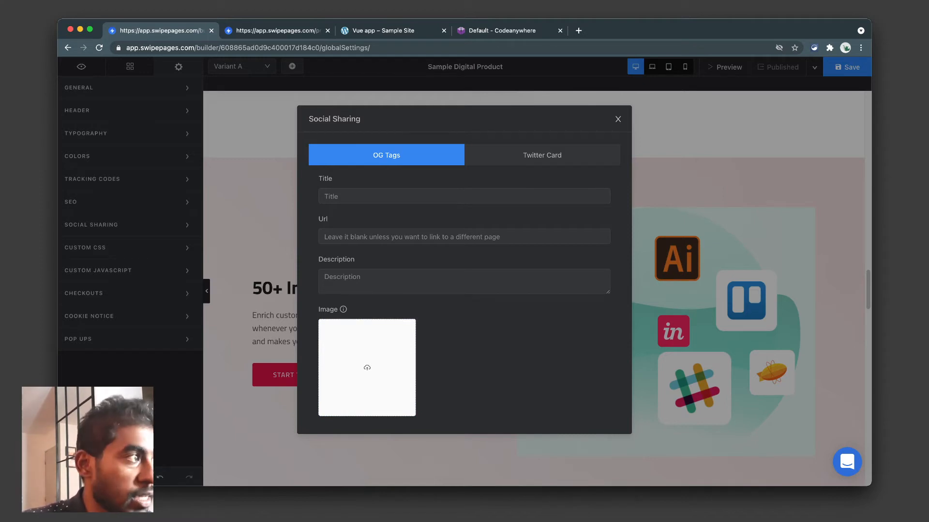
{"action": "left_click", "coordinate": [617, 119]}
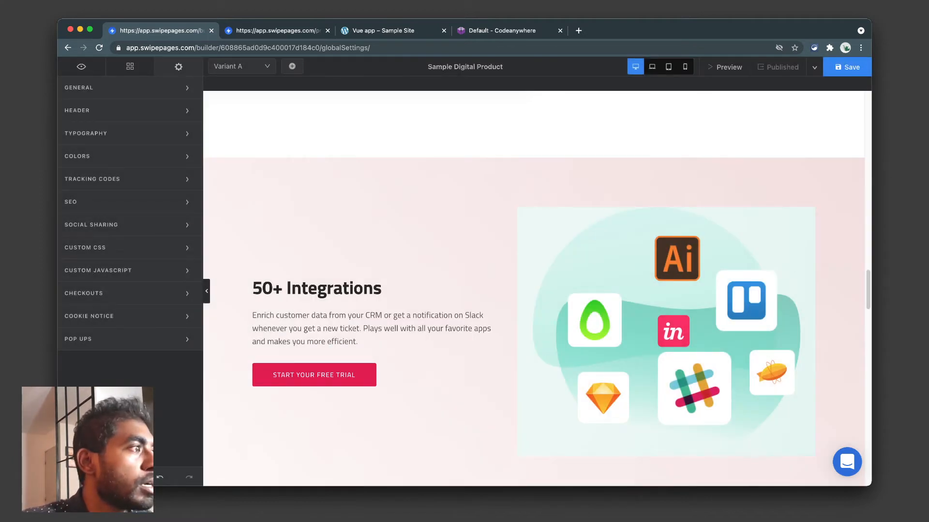
Check the empty custom CSS, then view the custom JavaScript Header and Footer areas.
{"action": "left_click", "coordinate": [92, 248]}
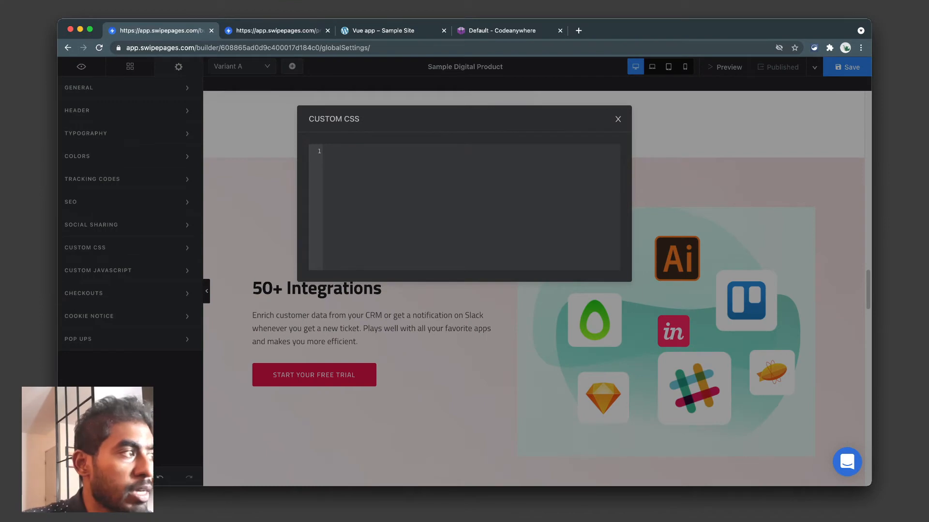
{"action": "key", "text": "Escape"}
{"action": "left_click", "coordinate": [98, 270]}
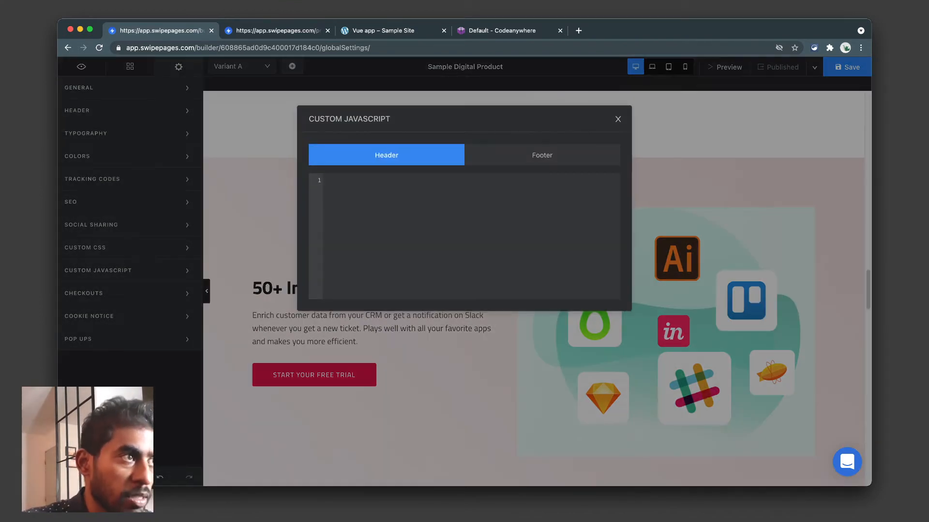
{"action": "left_click", "coordinate": [542, 155]}
{"action": "left_click", "coordinate": [387, 156]}
{"action": "left_click", "coordinate": [542, 156]}
{"action": "left_click", "coordinate": [387, 155]}
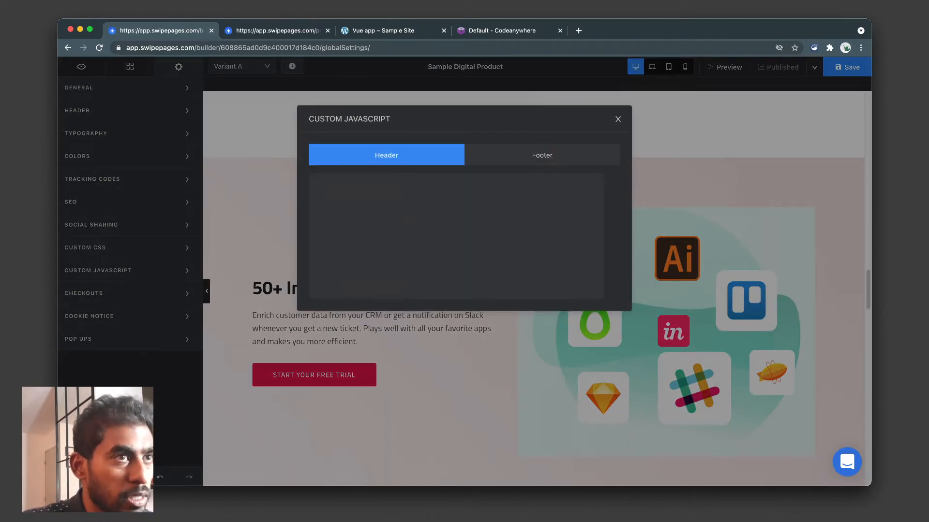
{"action": "left_click", "coordinate": [542, 155]}
{"action": "left_click", "coordinate": [618, 119]}
Start a new checkout in Checkouts, view the Stripe account list, then cancel and return to Settings.
{"action": "left_click", "coordinate": [83, 293]}
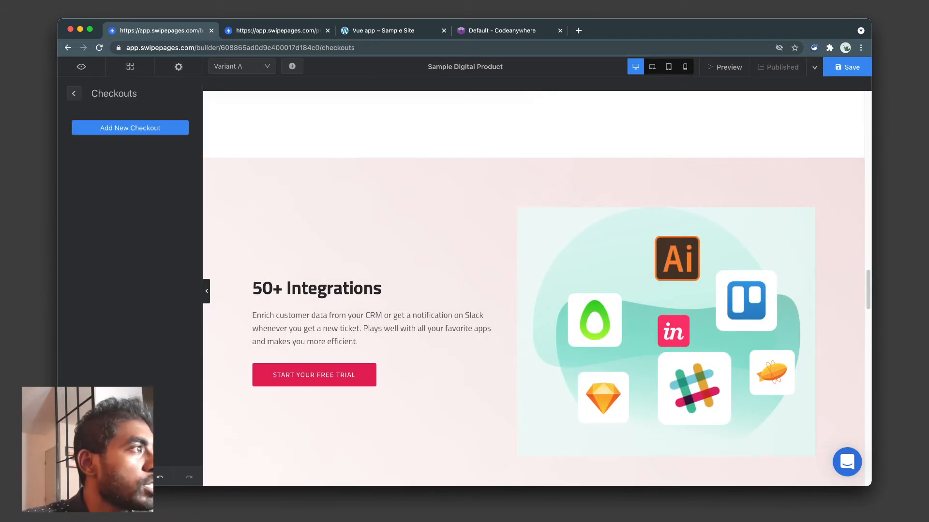
{"action": "left_click", "coordinate": [130, 128]}
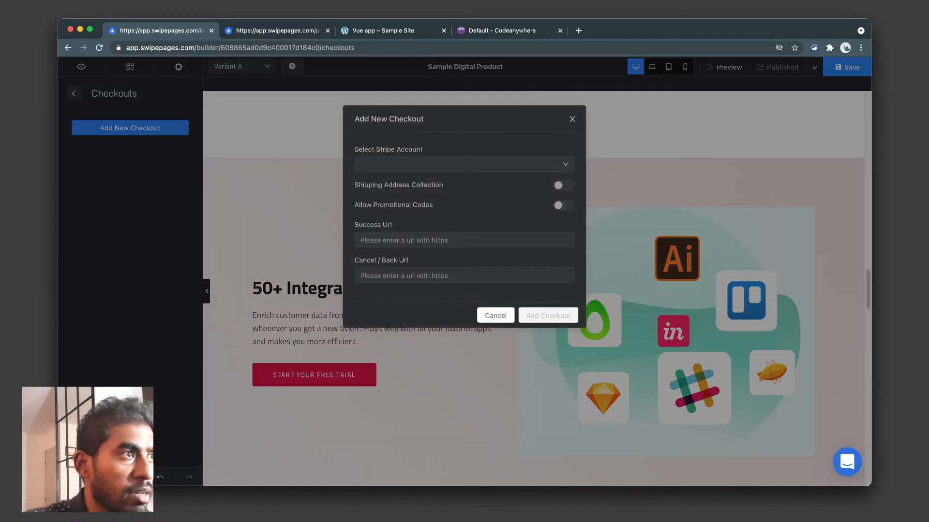
{"action": "left_click", "coordinate": [464, 165]}
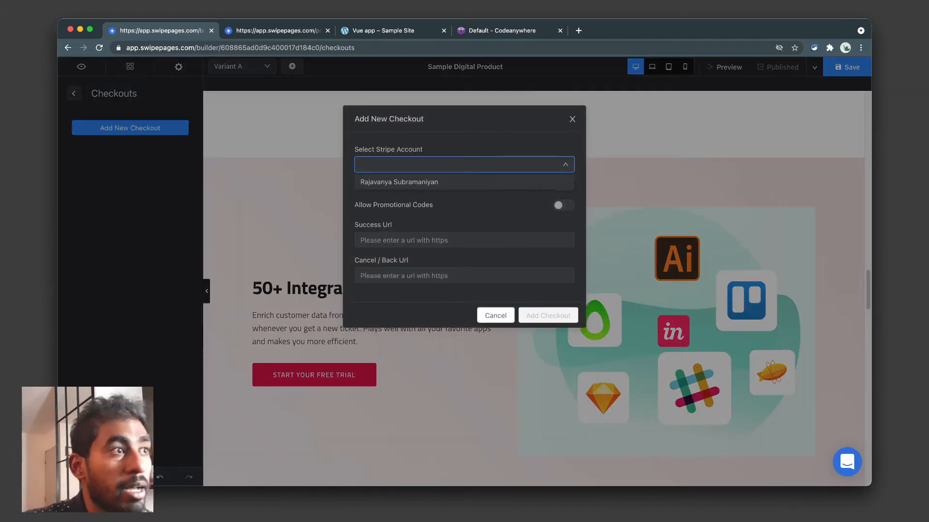
{"action": "left_click", "coordinate": [465, 164]}
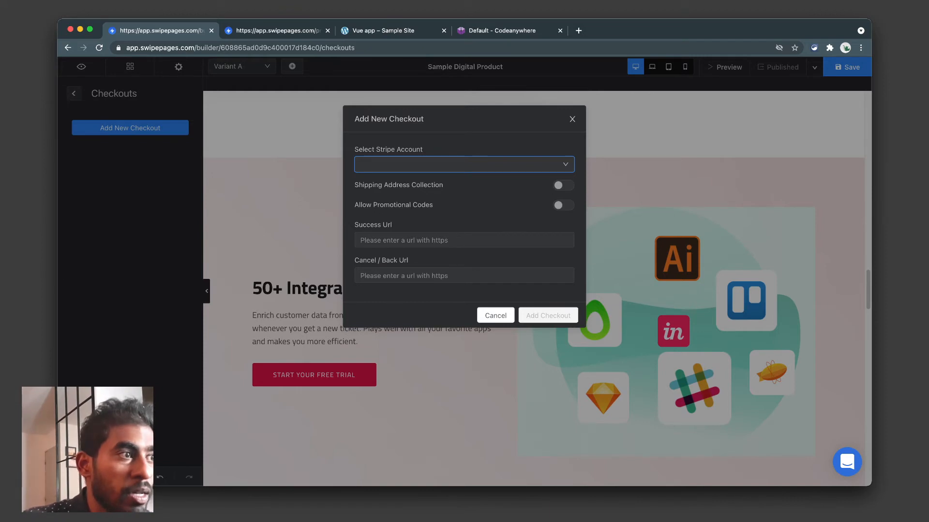
{"action": "left_click", "coordinate": [572, 119]}
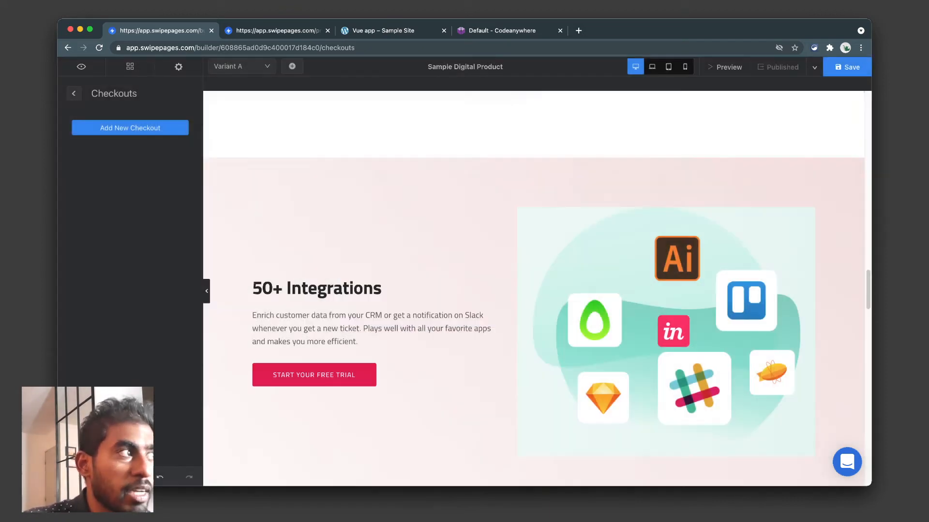
{"action": "left_click", "coordinate": [74, 93]}
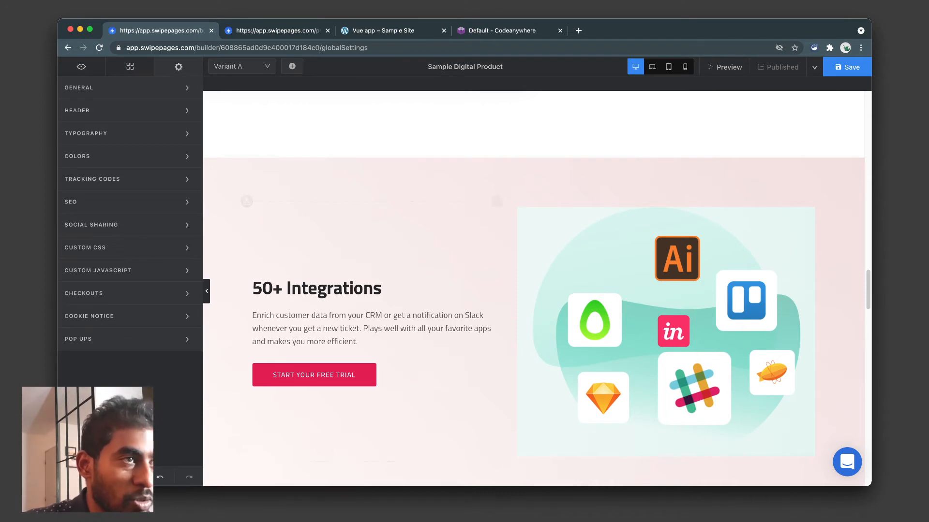
{"action": "scroll", "coordinate": [534, 321], "scroll_direction": "down", "scroll_amount": 5}
{"action": "scroll", "coordinate": [534, 321], "scroll_direction": "down", "scroll_amount": 5}
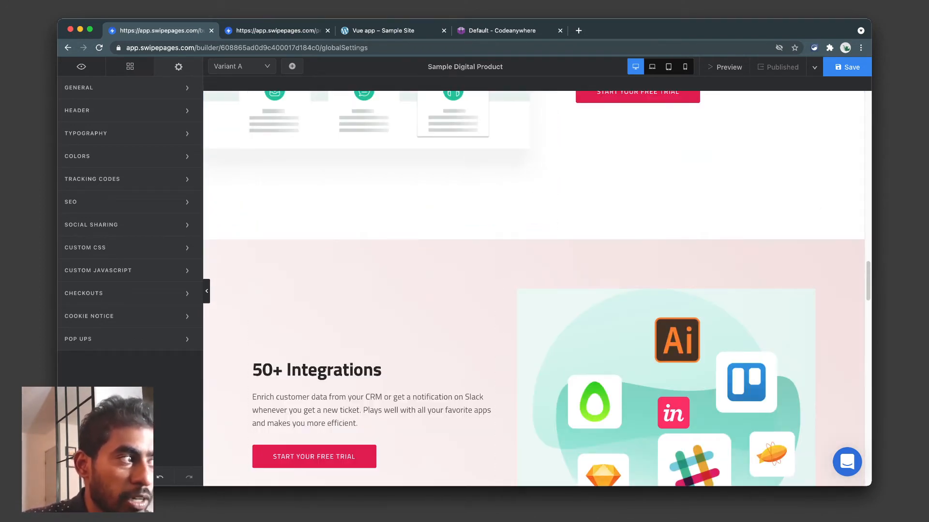
Toggle the Cookie Notice on and back off, leaving it disabled.
{"action": "left_click", "coordinate": [89, 317]}
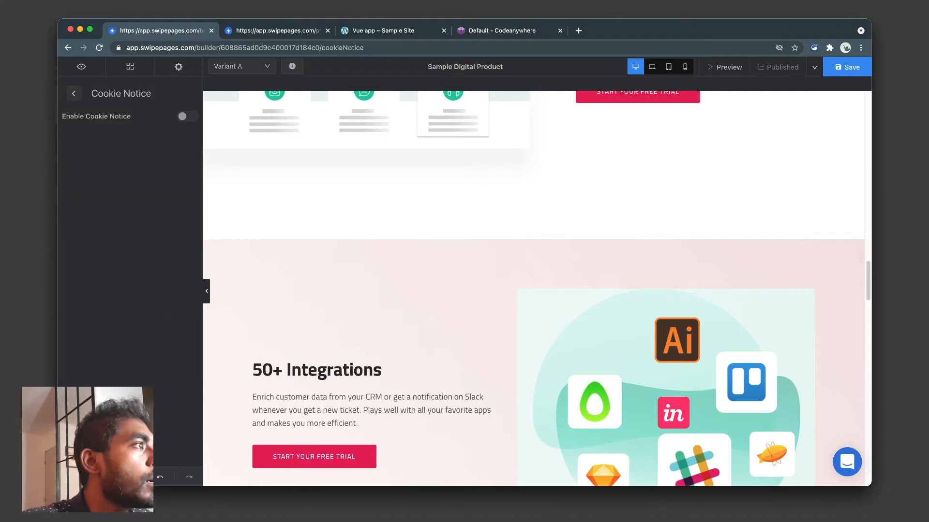
{"action": "left_click", "coordinate": [187, 116]}
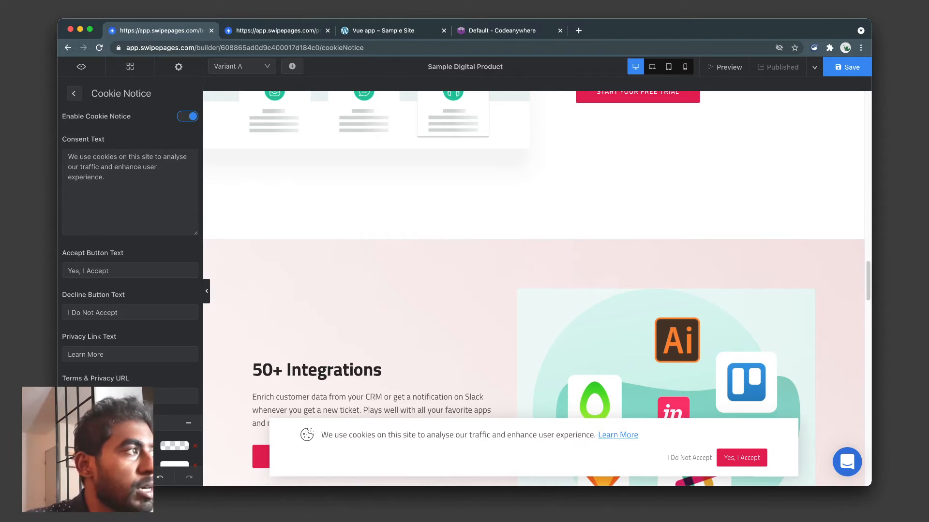
{"action": "left_click", "coordinate": [188, 116]}
{"action": "left_click", "coordinate": [74, 93]}
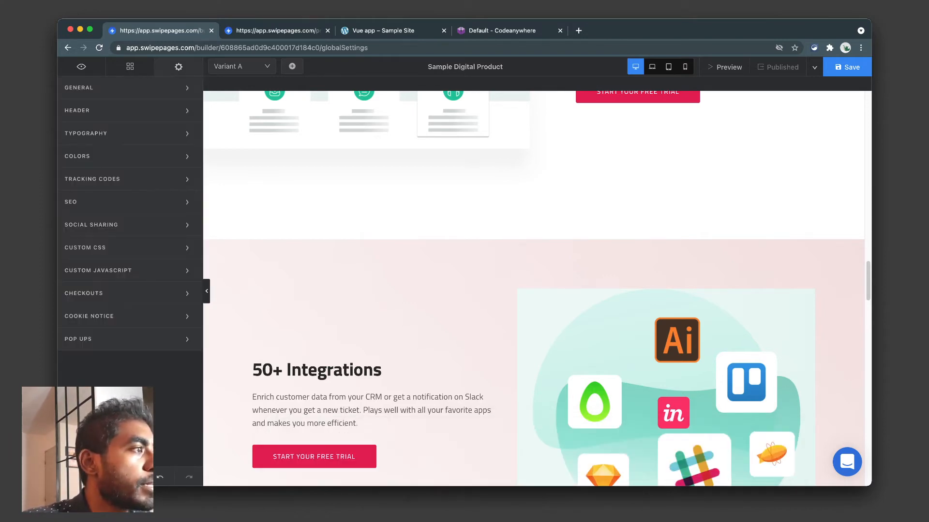
In Pop Ups, start adding a new popup to bring up its naming prompt.
{"action": "left_click", "coordinate": [129, 339]}
{"action": "scroll", "coordinate": [534, 288], "scroll_direction": "up", "scroll_amount": 10}
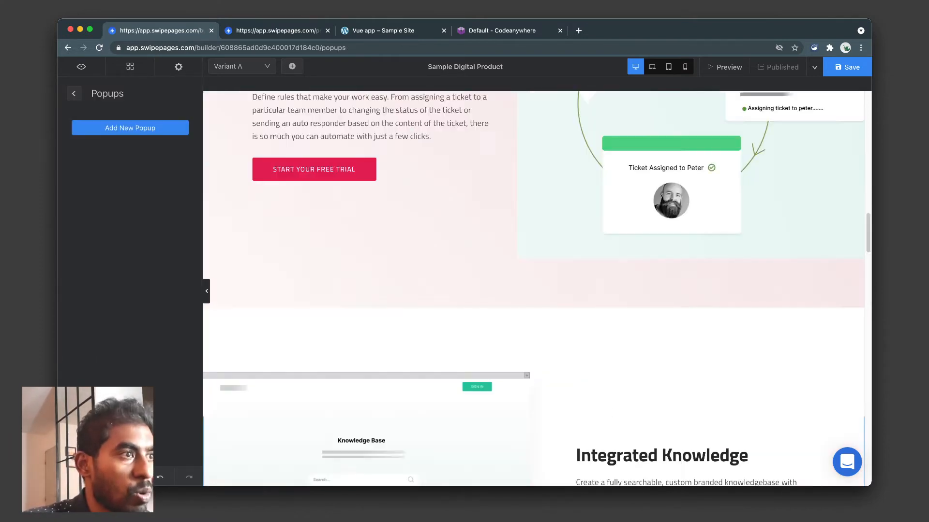
{"action": "scroll", "coordinate": [534, 288], "scroll_direction": "up", "scroll_amount": 15}
{"action": "left_click", "coordinate": [130, 128]}
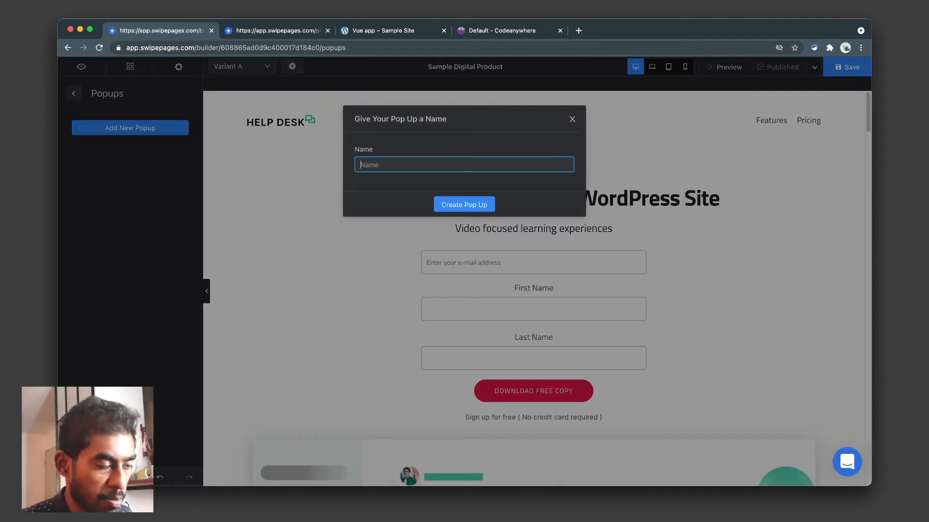
Name the new pop-up 'Test Popup' and create it.
{"action": "type", "text": "Test ("}
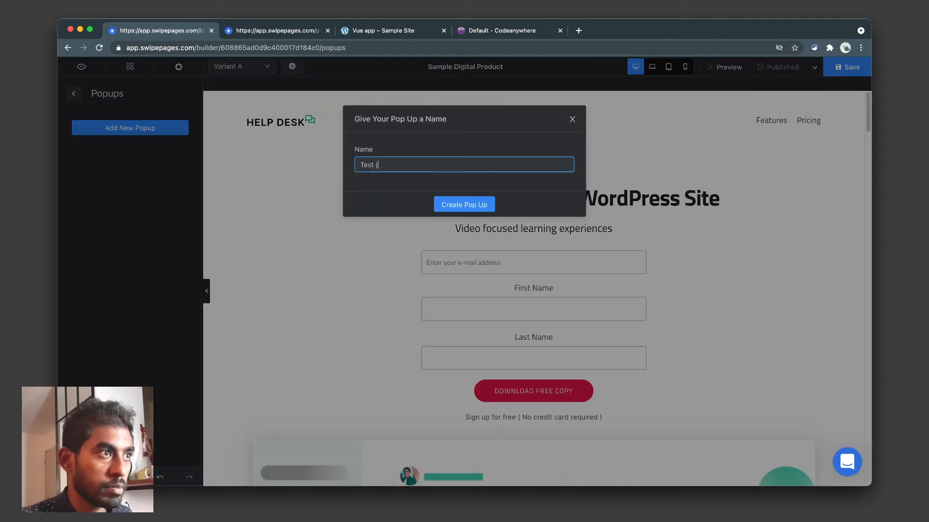
{"action": "key", "text": "BackSpace"}
{"action": "type", "text": "Popup"}
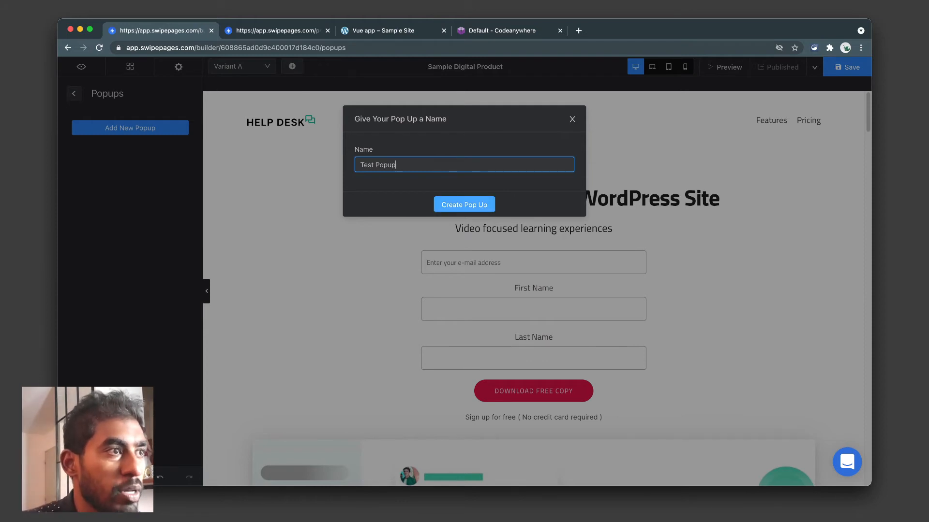
{"action": "key", "text": "Return"}
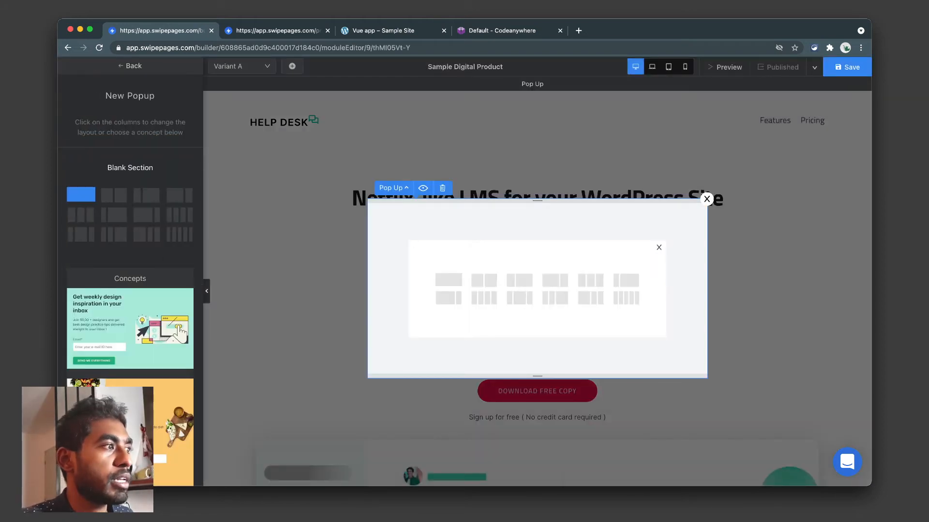
{"action": "scroll", "coordinate": [130, 270], "scroll_direction": "down", "scroll_amount": 15}
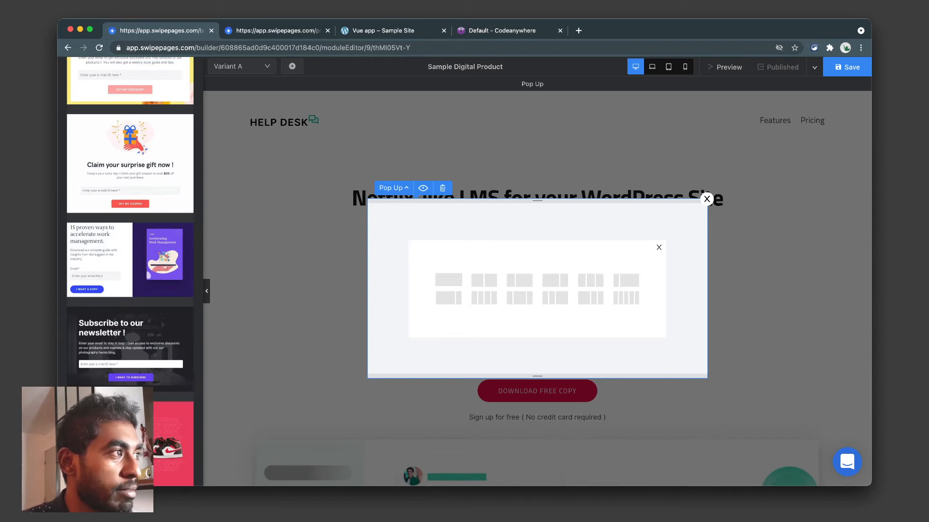
{"action": "scroll", "coordinate": [130, 271], "scroll_direction": "down", "scroll_amount": 5}
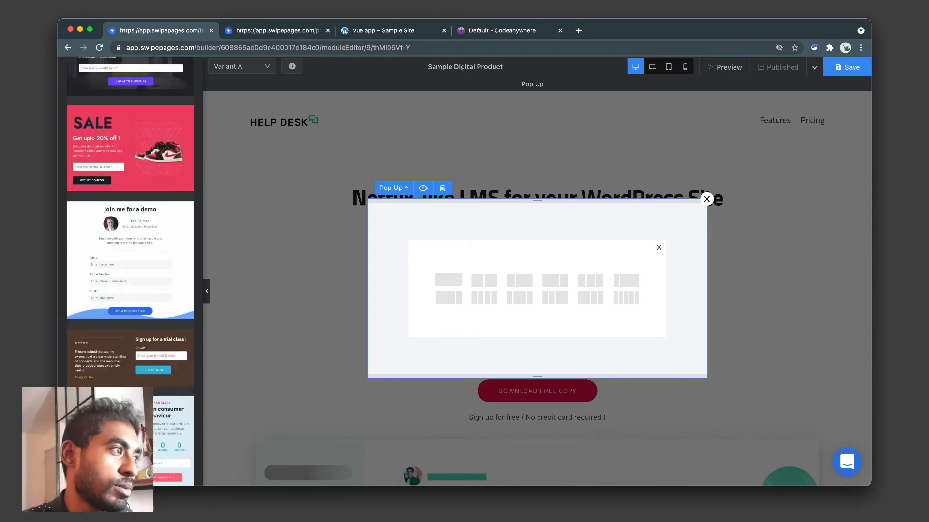
{"action": "scroll", "coordinate": [131, 271], "scroll_direction": "up", "scroll_amount": 2}
{"action": "scroll", "coordinate": [130, 270], "scroll_direction": "down", "scroll_amount": 2}
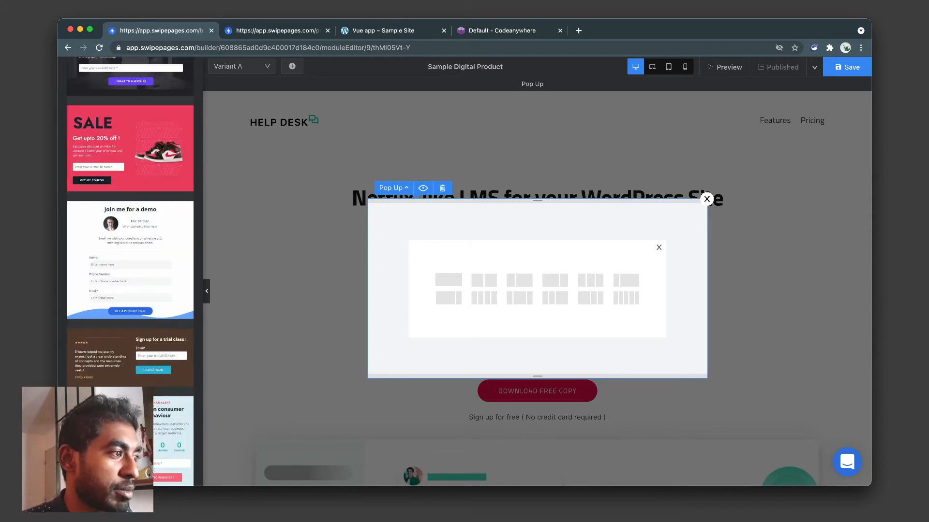
Apply the 'Sign up for a trial class' template, then switch to 'Claim your surprise gift now !'.
{"action": "left_click", "coordinate": [130, 357]}
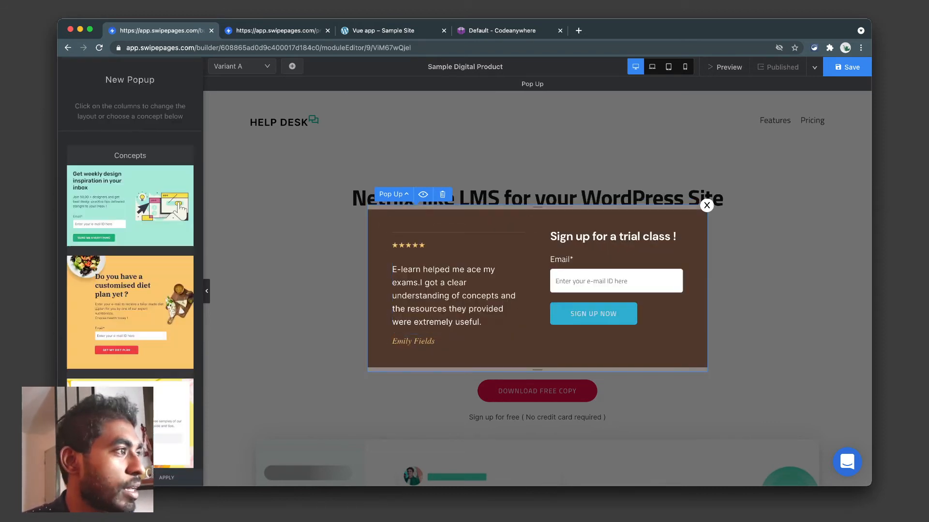
{"action": "scroll", "coordinate": [130, 271], "scroll_direction": "down", "scroll_amount": 5}
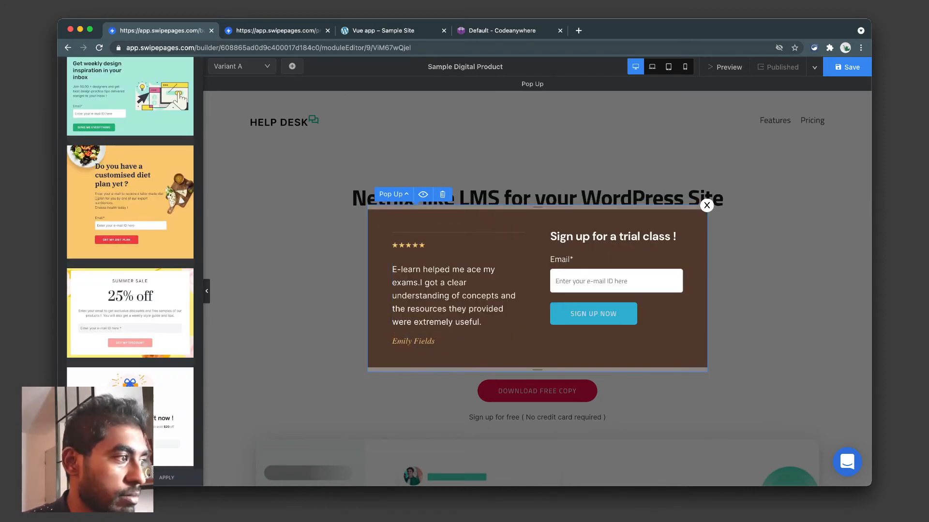
{"action": "scroll", "coordinate": [130, 232], "scroll_direction": "down", "scroll_amount": 4}
{"action": "left_click", "coordinate": [130, 231]}
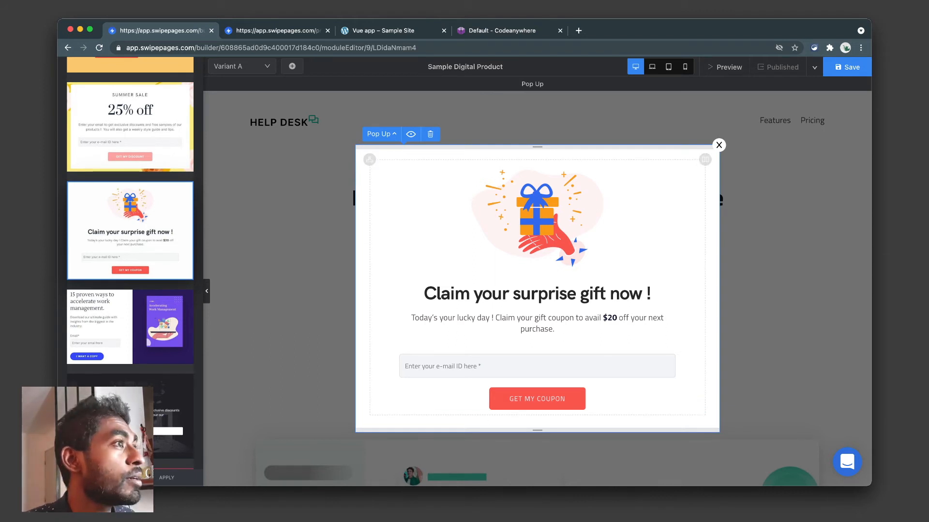
{"action": "scroll", "coordinate": [96, 325], "scroll_direction": "up", "scroll_amount": 6}
{"action": "scroll", "coordinate": [130, 325], "scroll_direction": "down", "scroll_amount": 10}
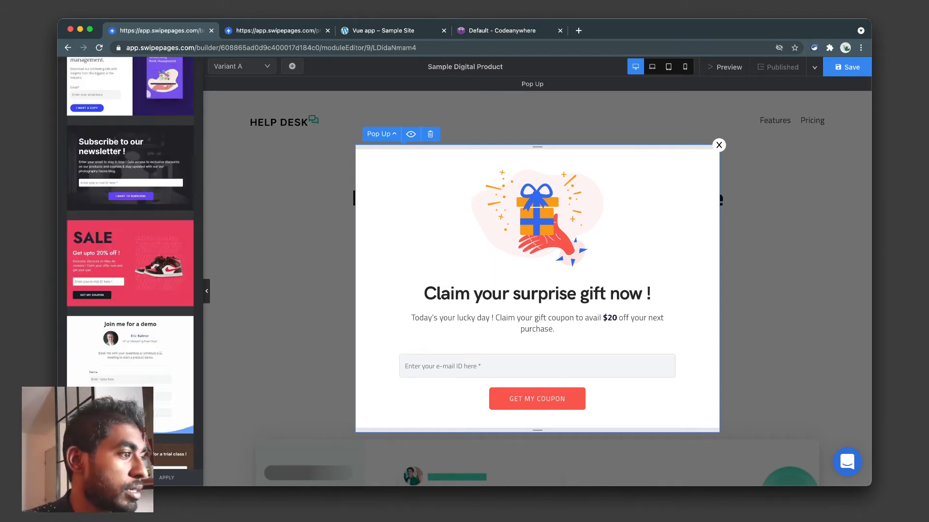
Leave the pop-up editor and select the Smart Automations Start Your Free Trial button.
{"action": "left_click", "coordinate": [167, 478]}
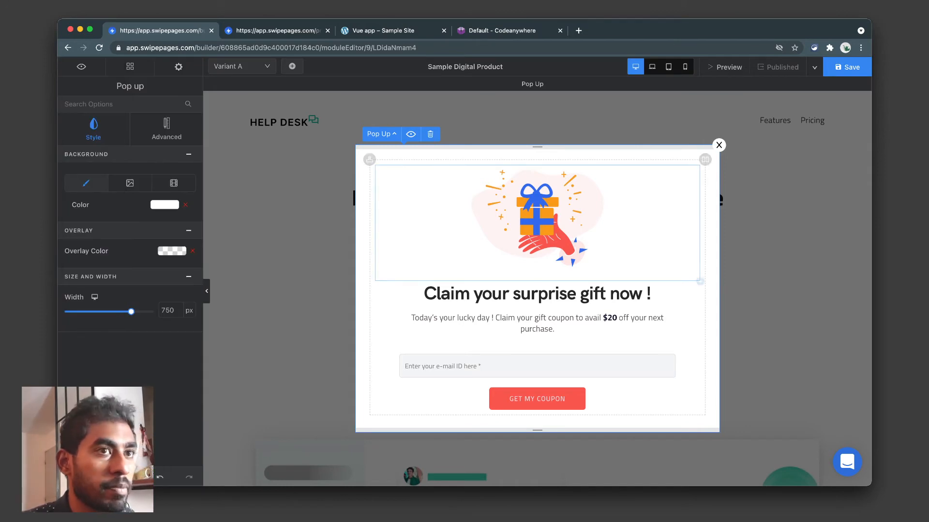
{"action": "left_click", "coordinate": [719, 145]}
{"action": "scroll", "coordinate": [547, 339], "scroll_direction": "down", "scroll_amount": 20}
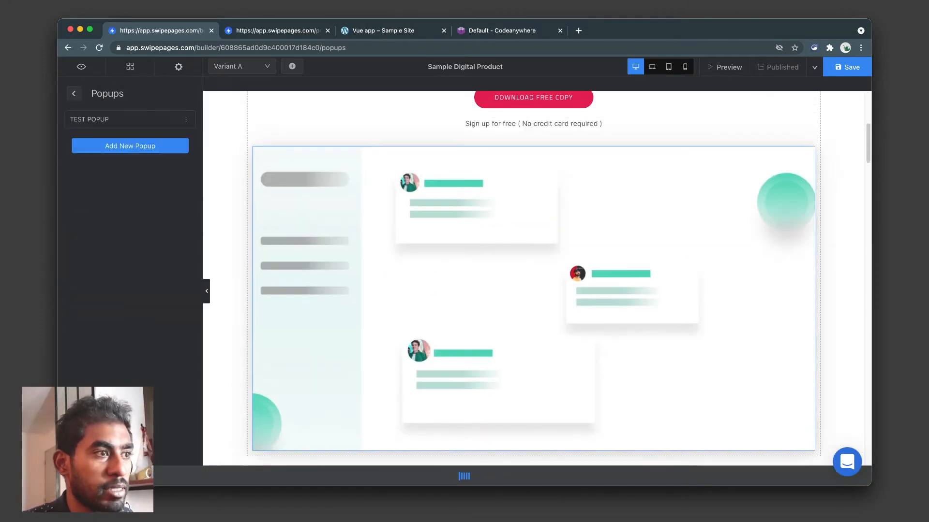
{"action": "scroll", "coordinate": [532, 278], "scroll_direction": "up", "scroll_amount": 5}
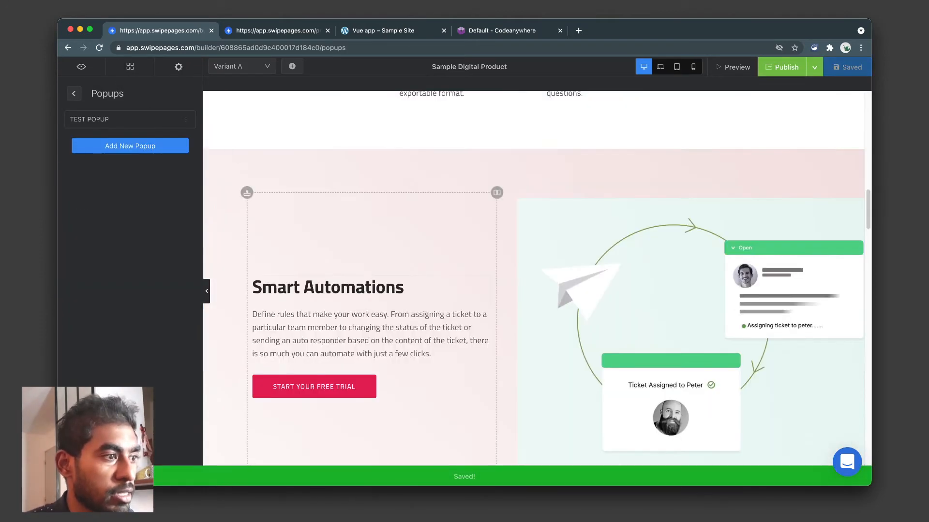
{"action": "left_click", "coordinate": [358, 390]}
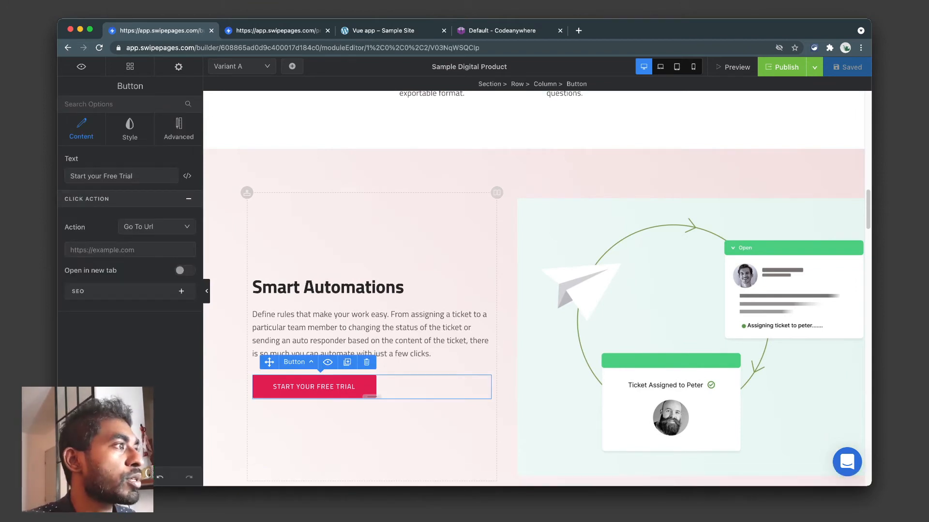
Make the Smart Automations trial button open Test Popup, then save and preview the page.
{"action": "left_click", "coordinate": [187, 226]}
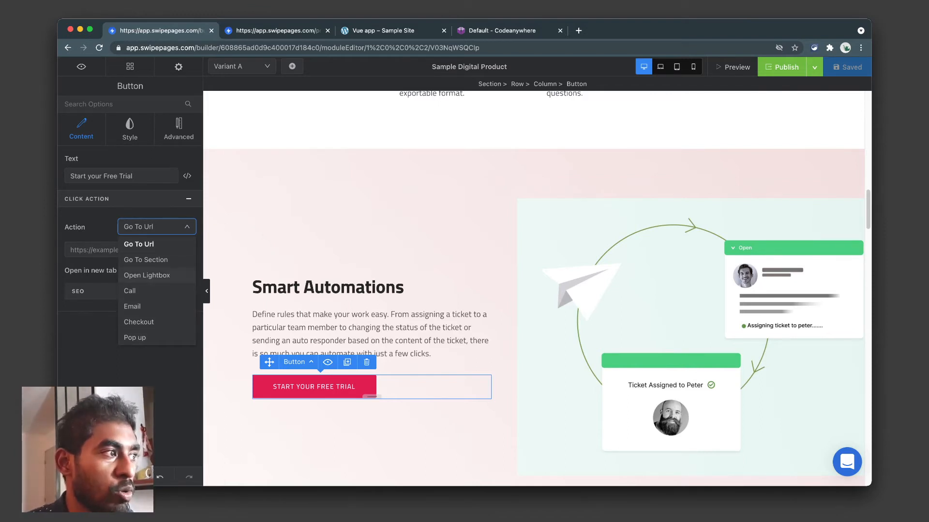
{"action": "left_click", "coordinate": [135, 338]}
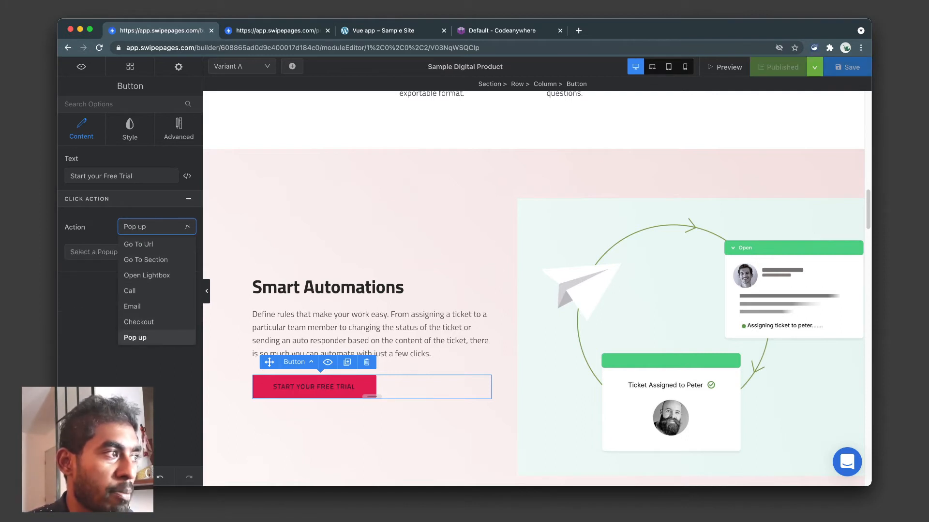
{"action": "left_click", "coordinate": [130, 252]}
{"action": "left_click", "coordinate": [101, 270]}
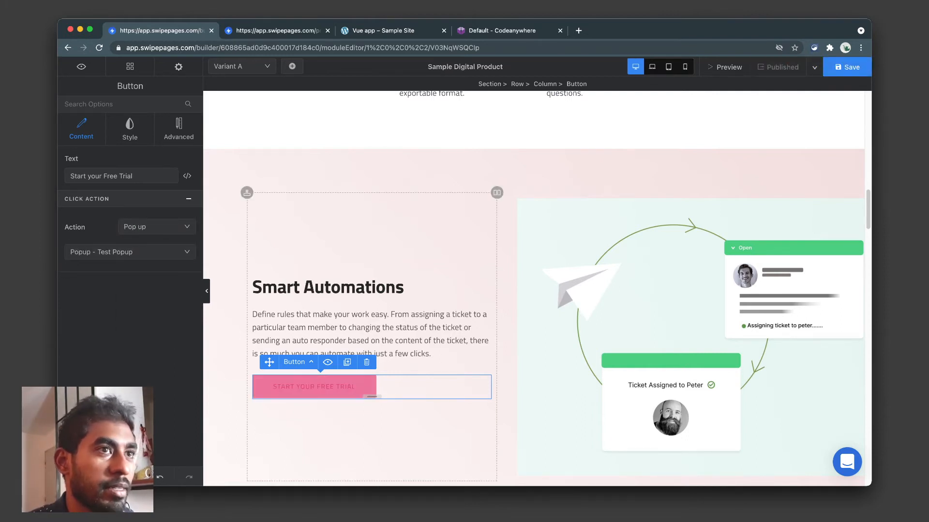
{"action": "left_click", "coordinate": [847, 67]}
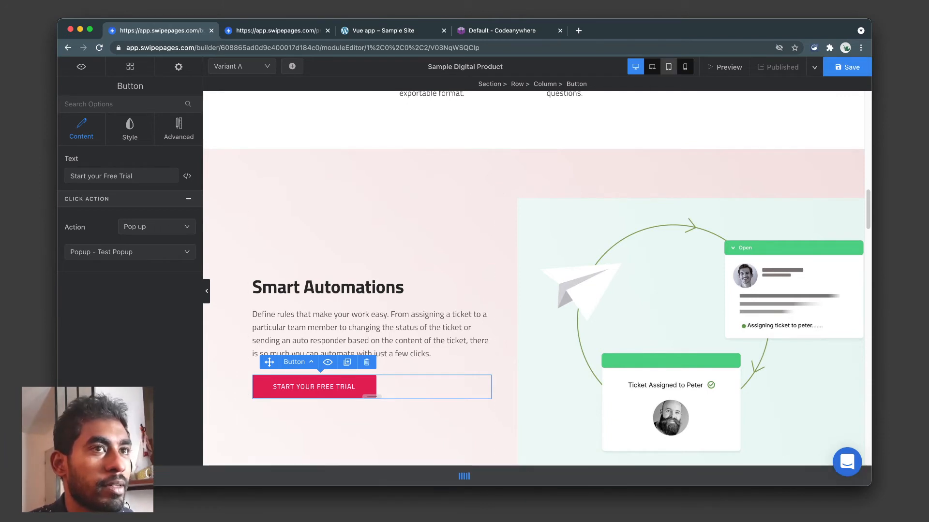
{"action": "left_click", "coordinate": [724, 68]}
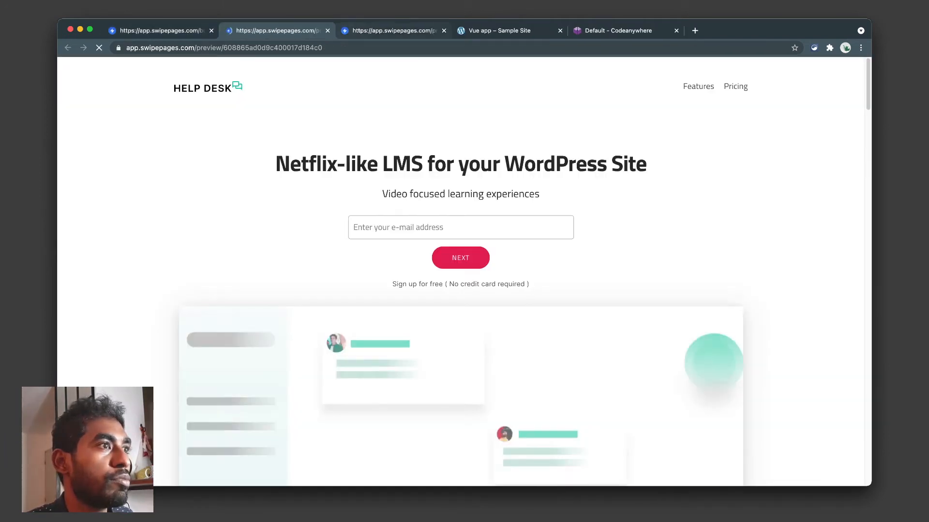
In the preview, confirm Start Your Free Trial opens the surprise-gift popup, close it, and return to the builder.
{"action": "left_click", "coordinate": [444, 30]}
{"action": "scroll", "coordinate": [460, 271], "scroll_direction": "down", "scroll_amount": 20}
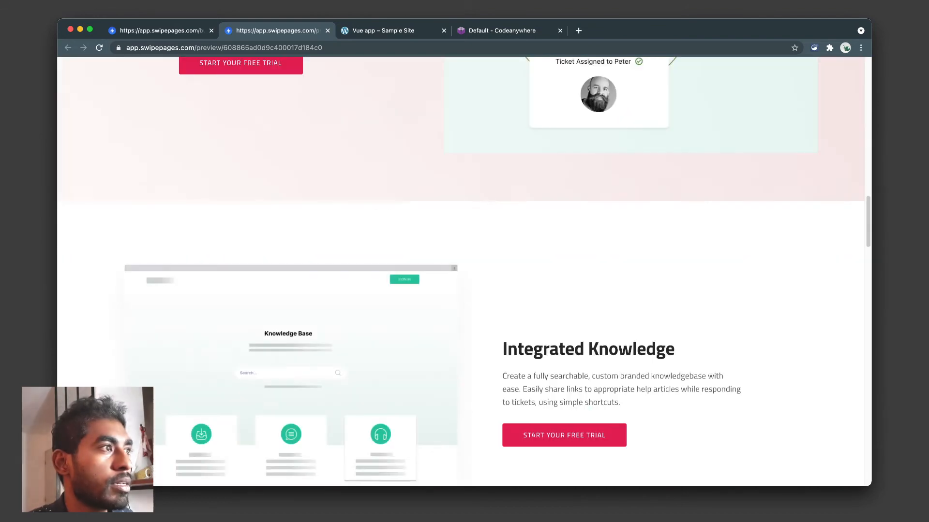
{"action": "scroll", "coordinate": [460, 271], "scroll_direction": "up", "scroll_amount": 6}
{"action": "left_click", "coordinate": [241, 325]}
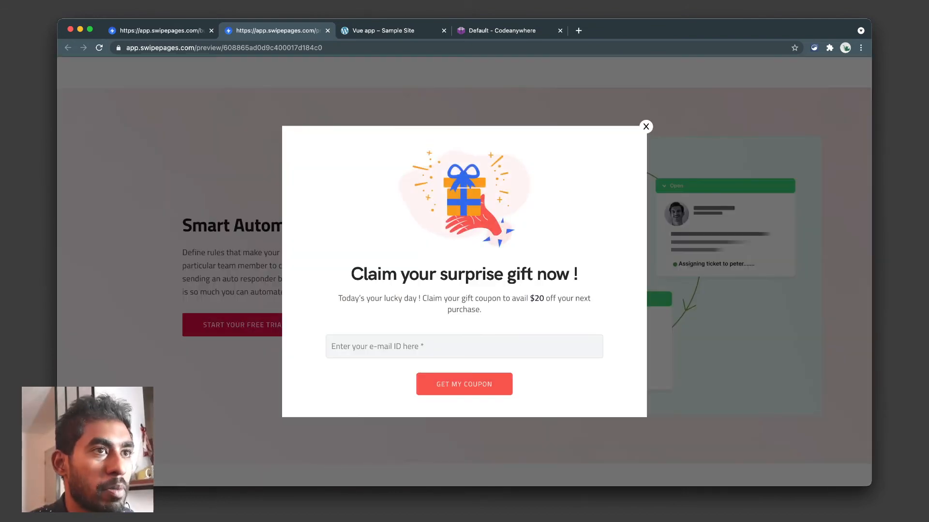
{"action": "left_click", "coordinate": [645, 127]}
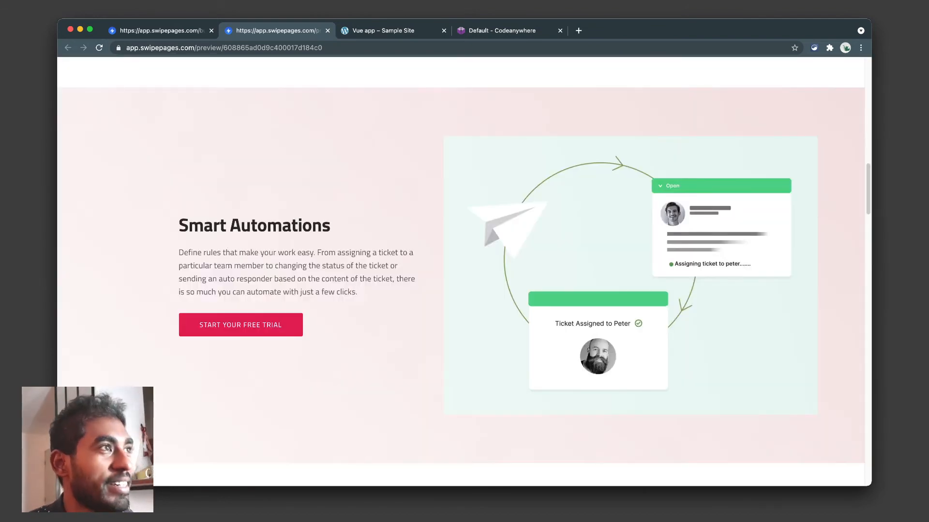
{"action": "scroll", "coordinate": [460, 271], "scroll_direction": "up", "scroll_amount": 18}
{"action": "left_click", "coordinate": [154, 30]}
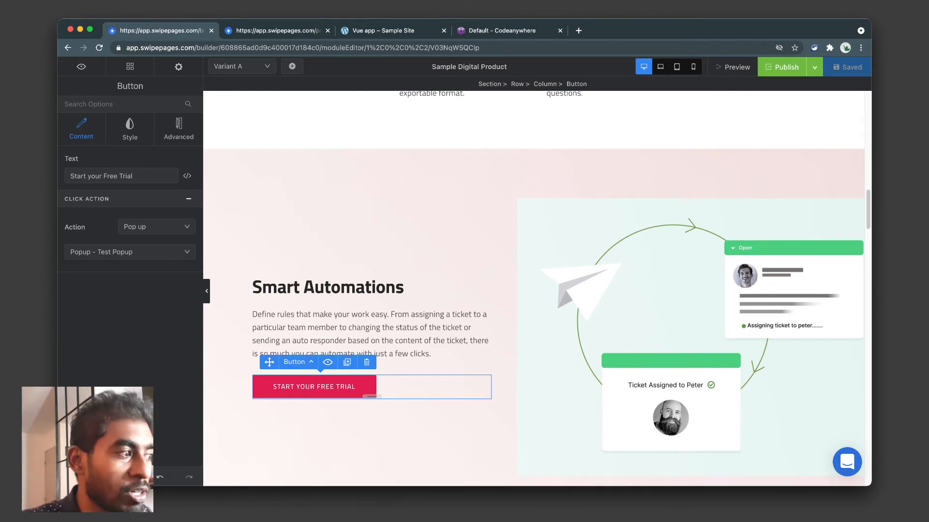
Exit to the Sample Digital Product overview and confirm switching the page to Mode: A/B Testing.
{"action": "left_click", "coordinate": [68, 47]}
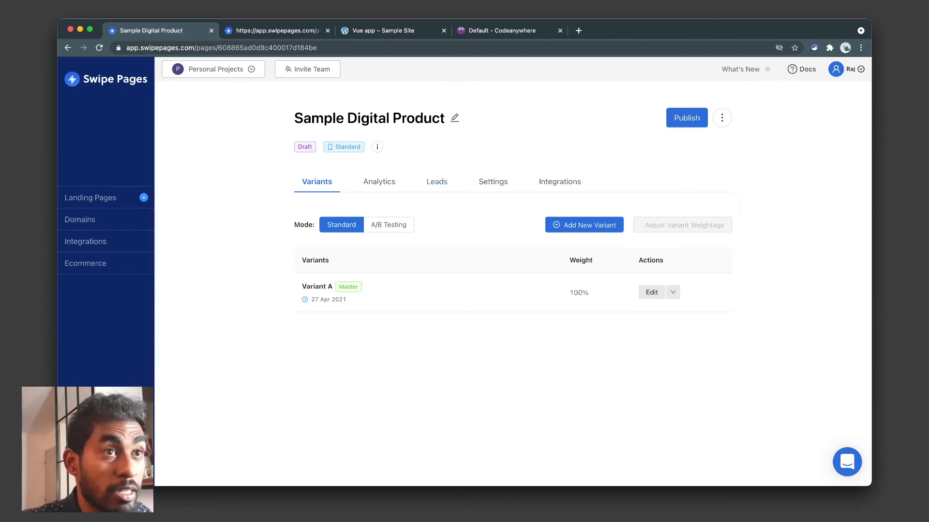
{"action": "left_click", "coordinate": [722, 118]}
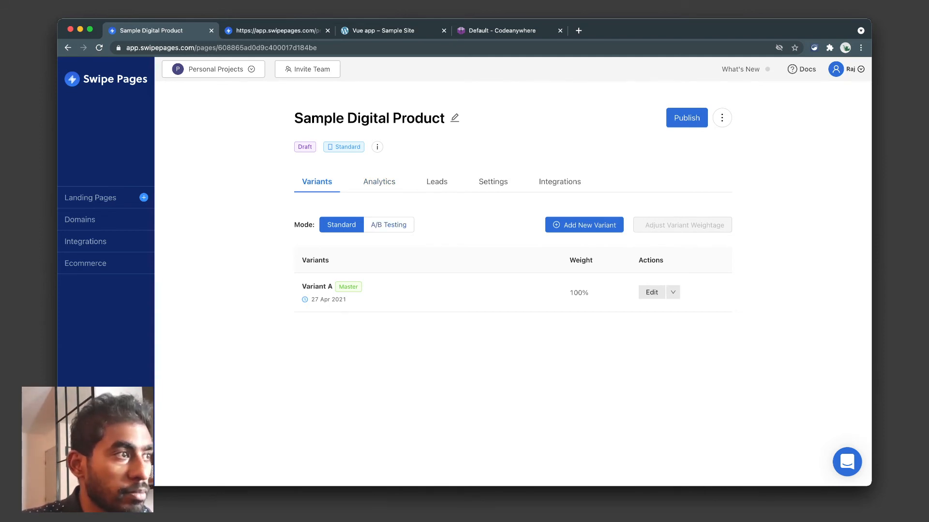
{"action": "left_click", "coordinate": [388, 225]}
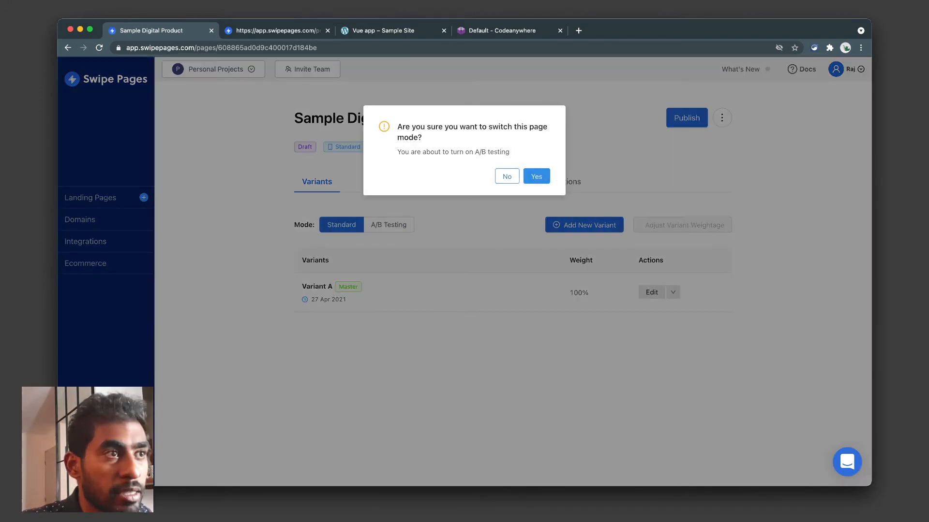
{"action": "left_click", "coordinate": [506, 176]}
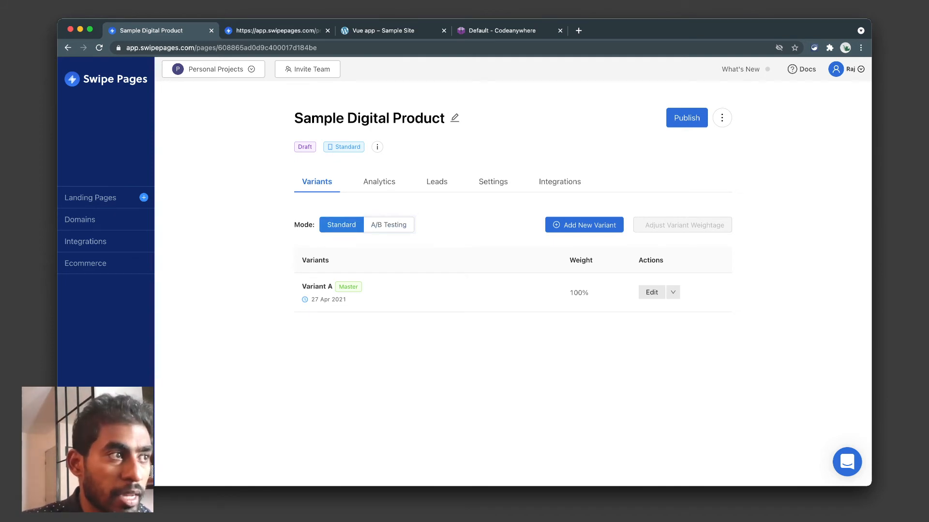
{"action": "left_click", "coordinate": [388, 225]}
{"action": "key", "text": "Return"}
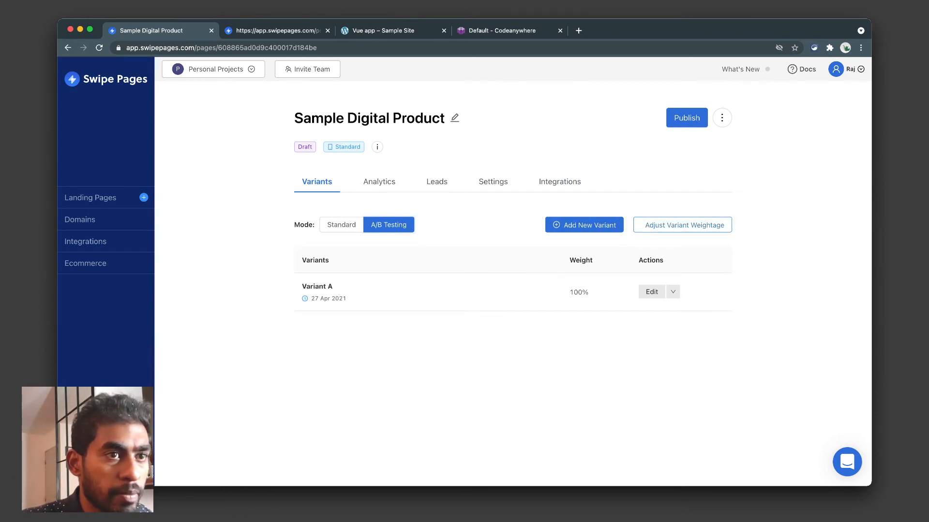
Clone Variant A into Variant B and set variant weightage to 25 for A and 75 for B.
{"action": "left_click", "coordinate": [589, 225]}
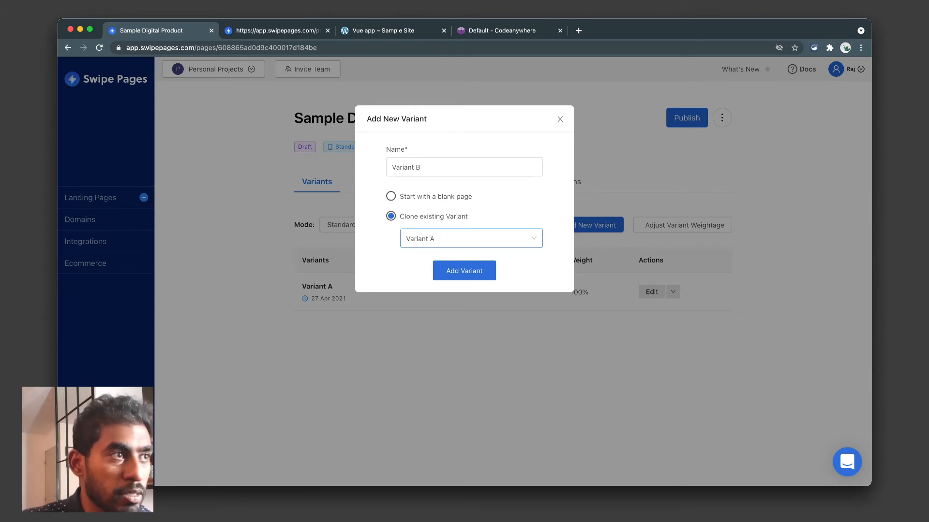
{"action": "left_click", "coordinate": [465, 270]}
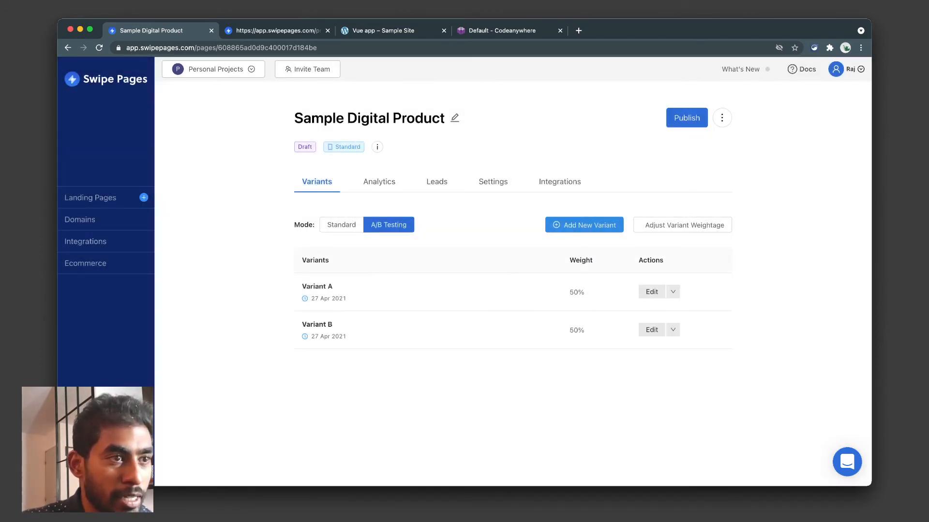
{"action": "left_click", "coordinate": [685, 225]}
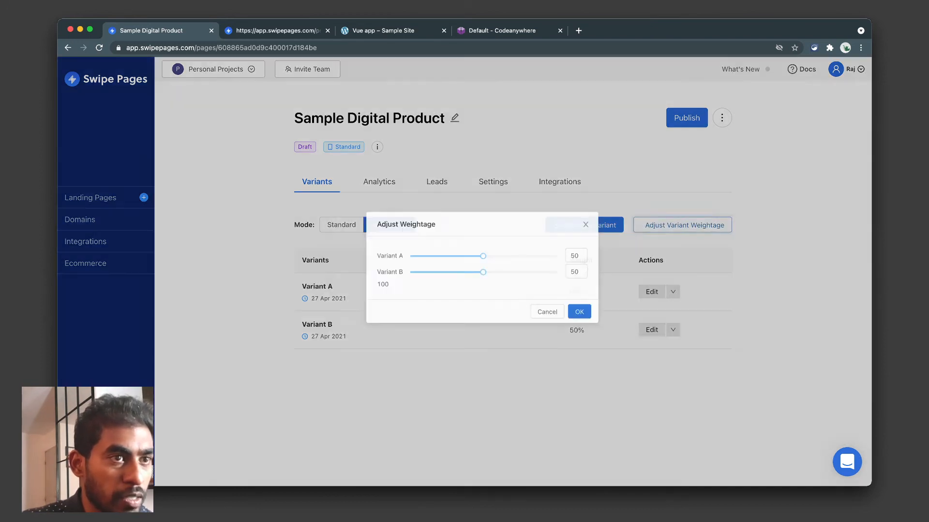
{"action": "left_click_drag", "start_coordinate": [464, 259], "coordinate": [405, 259]}
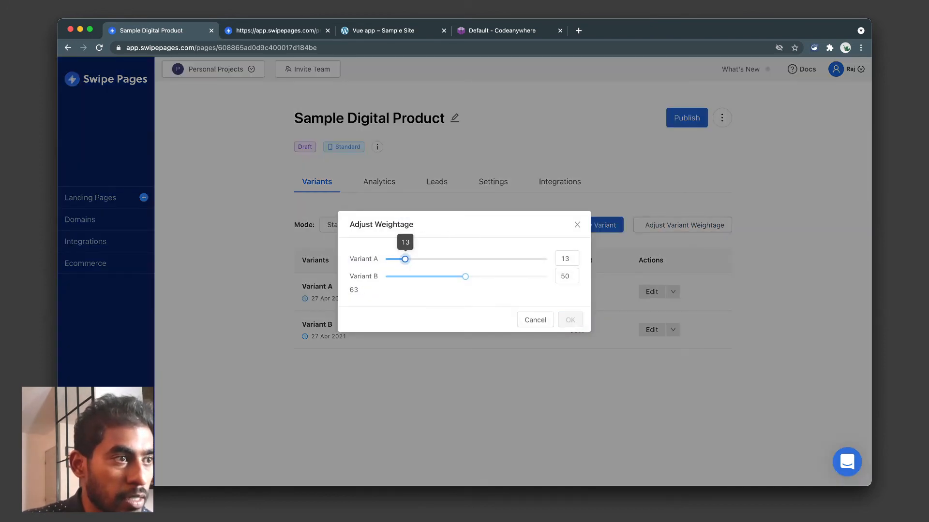
{"action": "left_click_drag", "start_coordinate": [465, 276], "coordinate": [506, 277]}
{"action": "left_click_drag", "start_coordinate": [405, 260], "coordinate": [424, 260]}
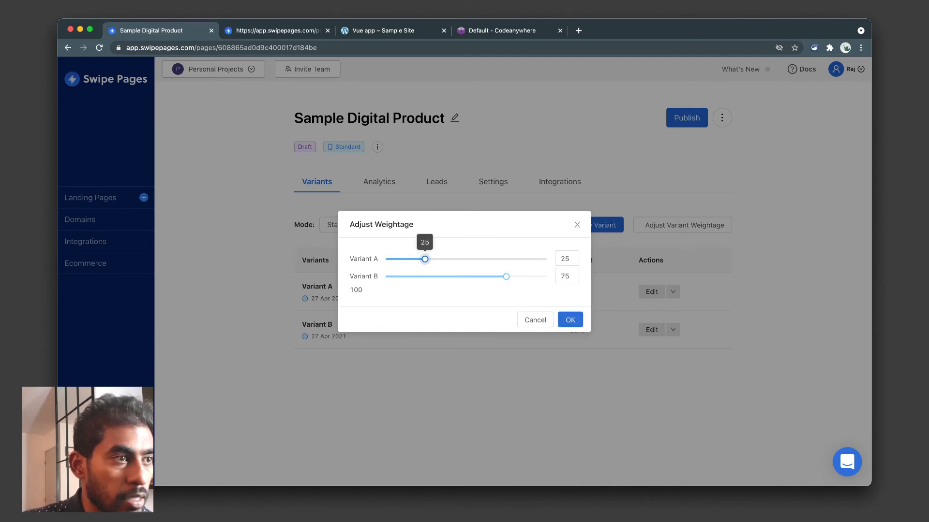
{"action": "mouse_move", "coordinate": [505, 276]}
{"action": "left_mouse_down"}
{"action": "mouse_move", "coordinate": [434, 277]}
{"action": "mouse_move", "coordinate": [506, 276]}
{"action": "left_mouse_up"}
{"action": "left_click", "coordinate": [570, 320]}
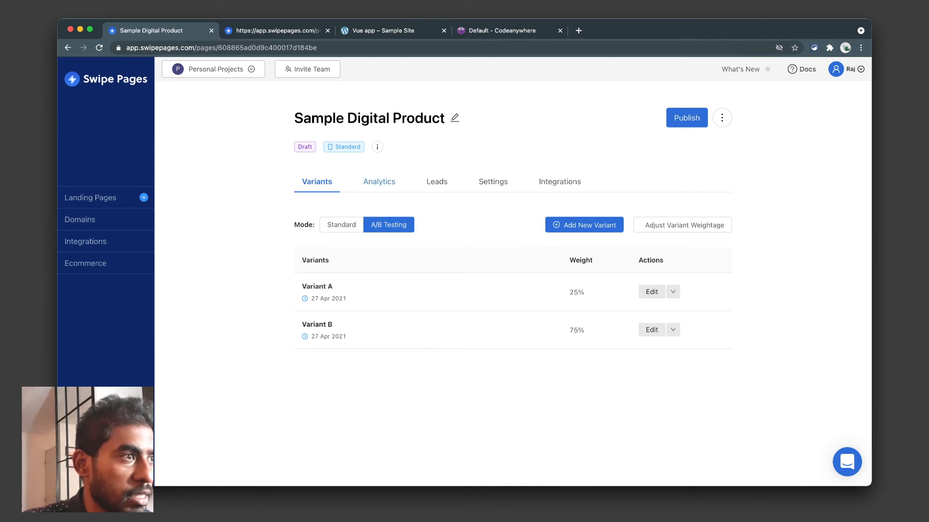
Review the page's analytics, checking the Goal and Variant filter options, with both variants at zero.
{"action": "left_click", "coordinate": [379, 182]}
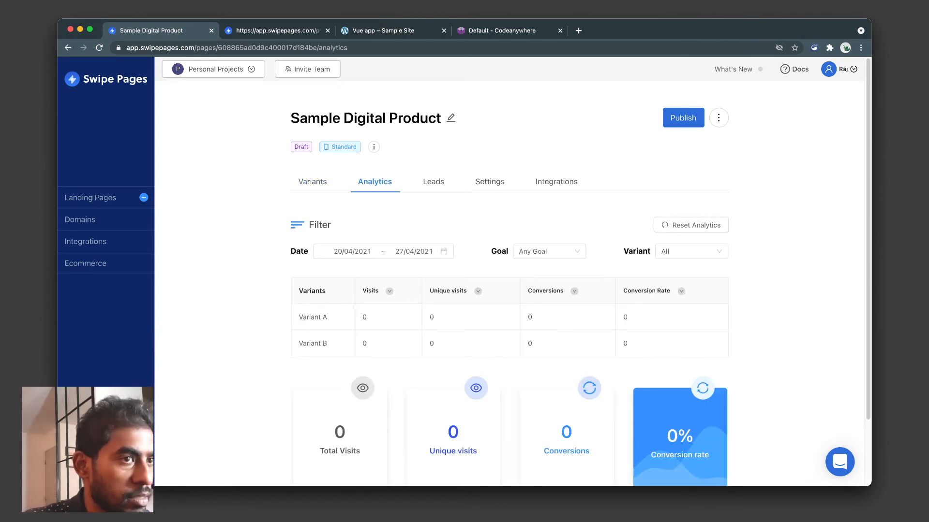
{"action": "scroll", "coordinate": [509, 272], "scroll_direction": "down", "scroll_amount": 1}
{"action": "scroll", "coordinate": [509, 272], "scroll_direction": "up", "scroll_amount": 1}
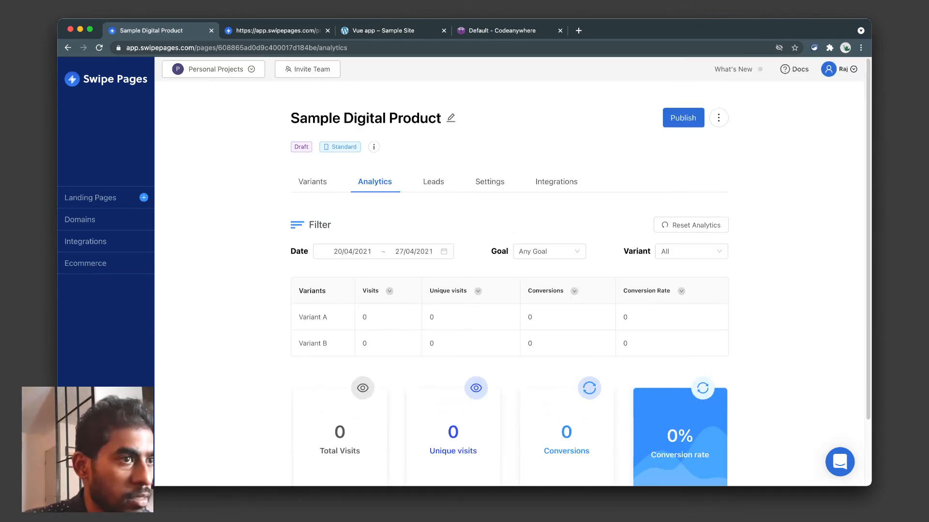
{"action": "left_click", "coordinate": [548, 251]}
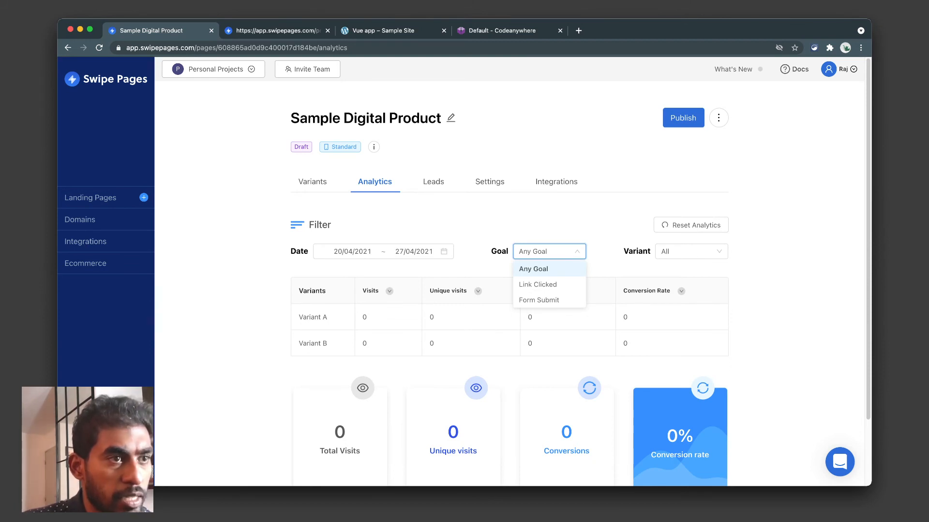
{"action": "left_click", "coordinate": [605, 235]}
{"action": "left_click", "coordinate": [691, 252]}
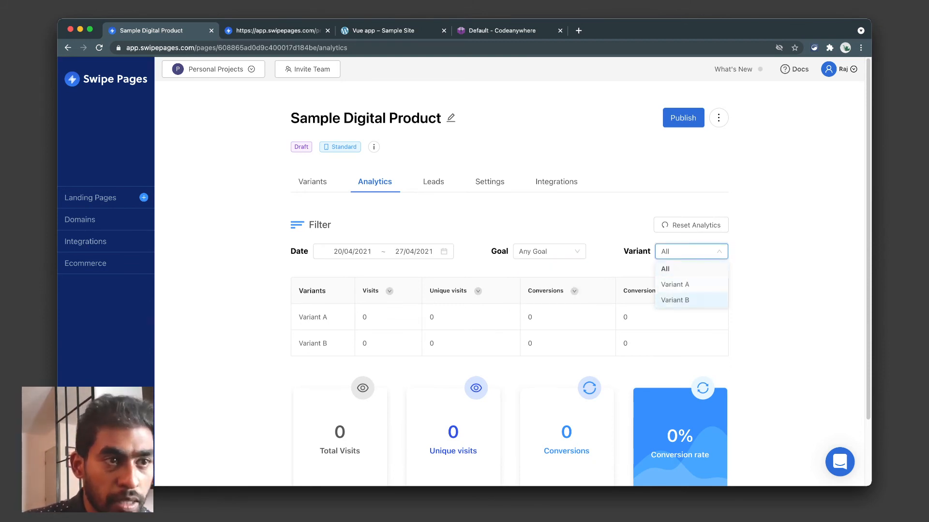
{"action": "left_click", "coordinate": [605, 235]}
Bring up the Sample Digital Product page's Leads list, which has no leads yet.
{"action": "scroll", "coordinate": [604, 290], "scroll_direction": "down", "scroll_amount": 2}
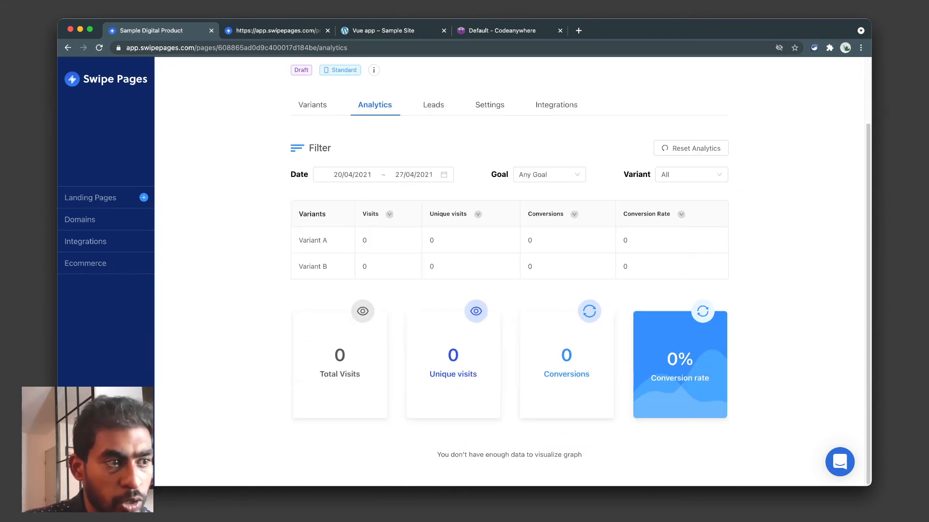
{"action": "scroll", "coordinate": [604, 290], "scroll_direction": "up", "scroll_amount": 2}
{"action": "left_click", "coordinate": [433, 182]}
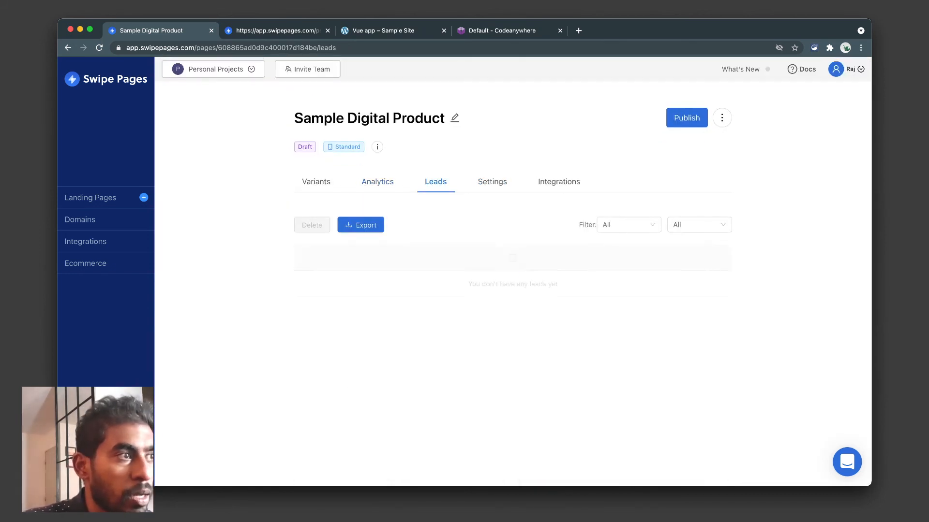
Open page Settings and inspect the empty Facebook Pixel, Google Analytics and Google Maps API Key fields.
{"action": "left_click", "coordinate": [492, 182]}
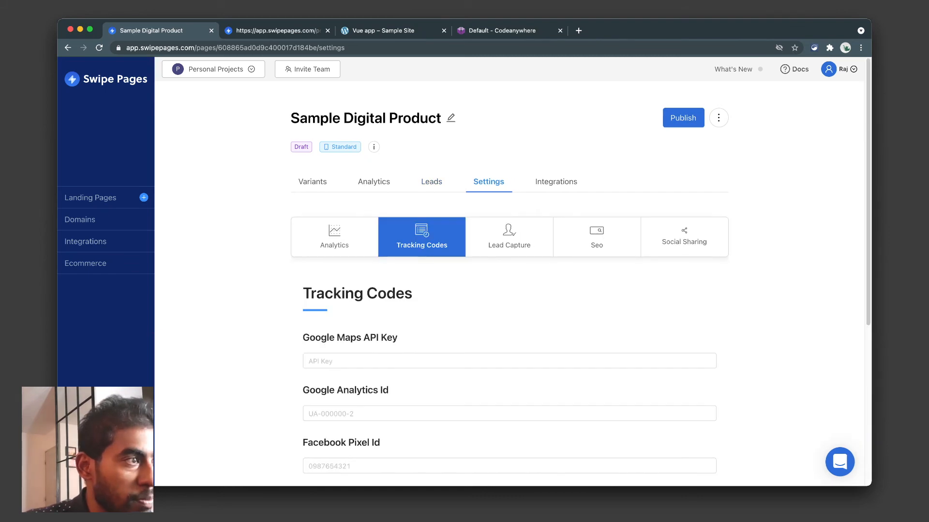
{"action": "scroll", "coordinate": [508, 411], "scroll_direction": "down", "scroll_amount": 3}
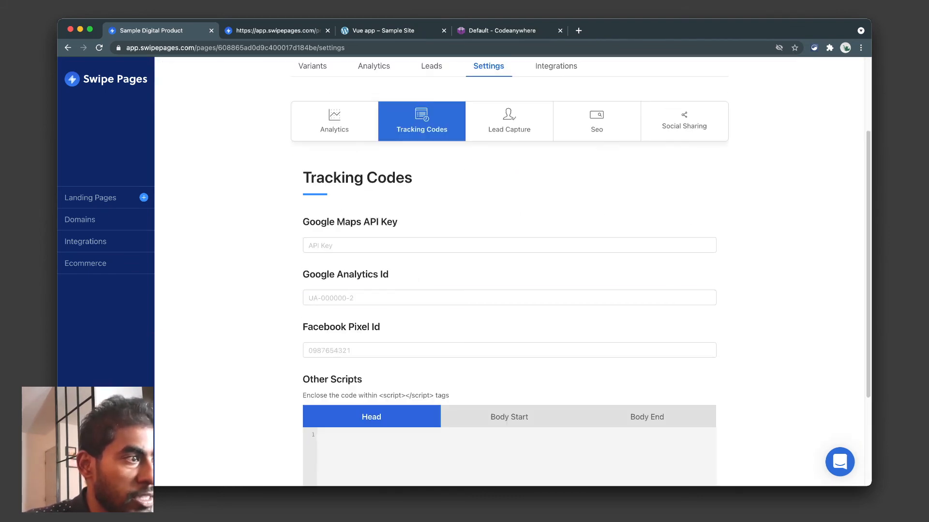
{"action": "scroll", "coordinate": [508, 411], "scroll_direction": "up", "scroll_amount": 3}
{"action": "scroll", "coordinate": [507, 411], "scroll_direction": "down", "scroll_amount": 5}
{"action": "scroll", "coordinate": [508, 411], "scroll_direction": "up", "scroll_amount": 5}
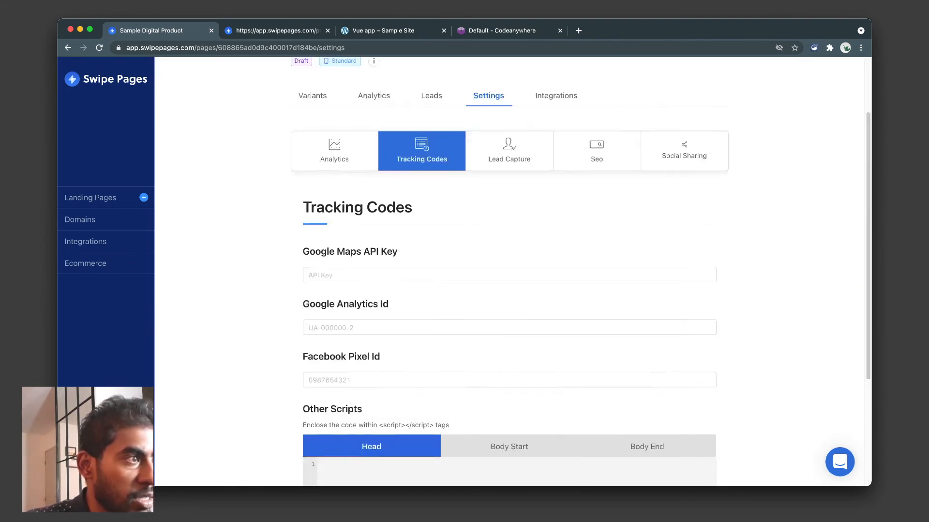
{"action": "scroll", "coordinate": [508, 411], "scroll_direction": "down", "scroll_amount": 3}
{"action": "left_click", "coordinate": [508, 342]}
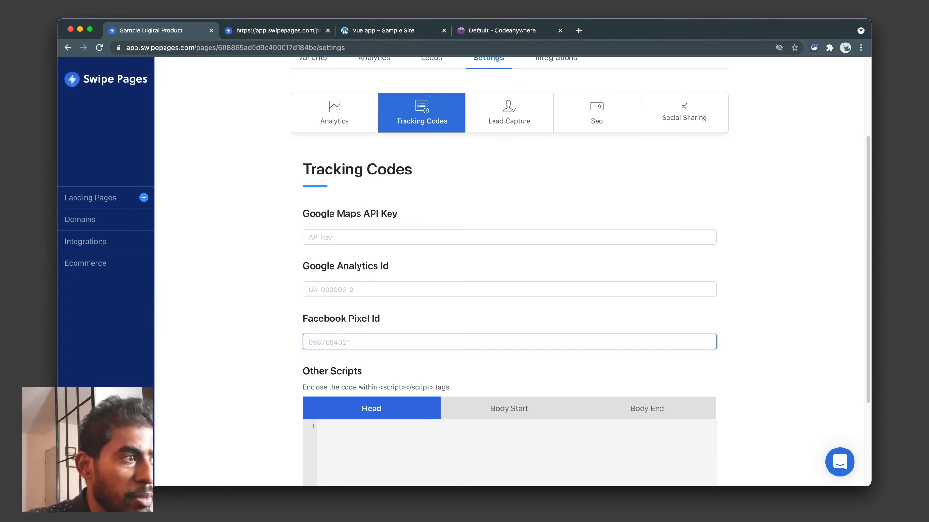
{"action": "left_click", "coordinate": [509, 289]}
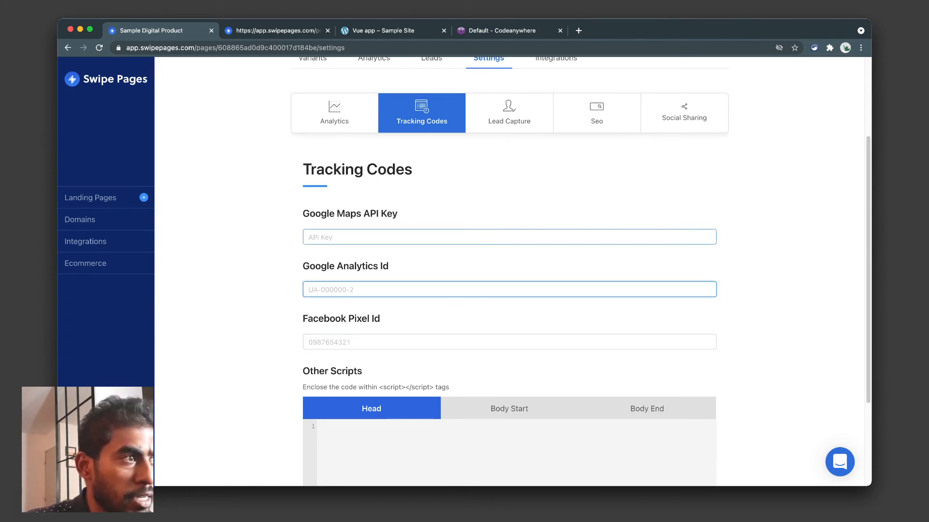
{"action": "left_click", "coordinate": [508, 237]}
Show the Analytics conversion goal settings for the page.
{"action": "scroll", "coordinate": [509, 237], "scroll_direction": "down", "scroll_amount": 3}
{"action": "scroll", "coordinate": [509, 266], "scroll_direction": "up", "scroll_amount": 5}
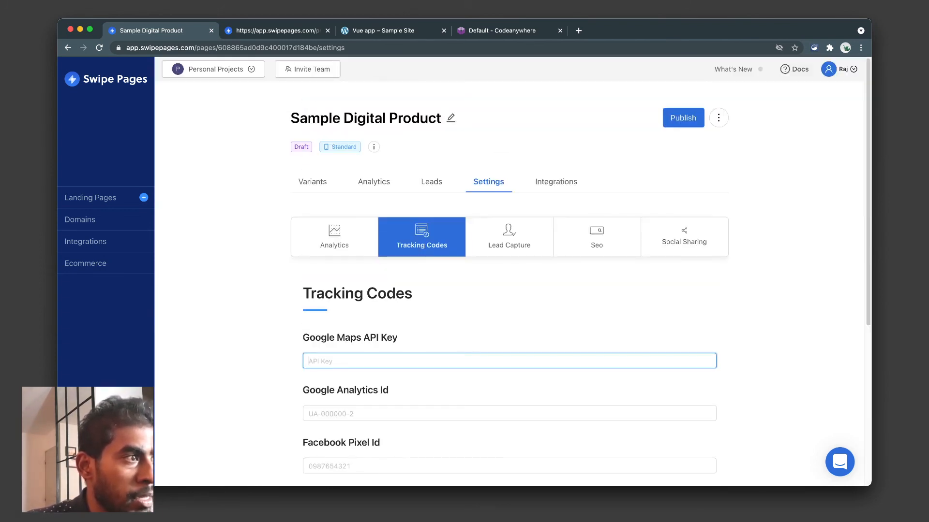
{"action": "left_click", "coordinate": [334, 237]}
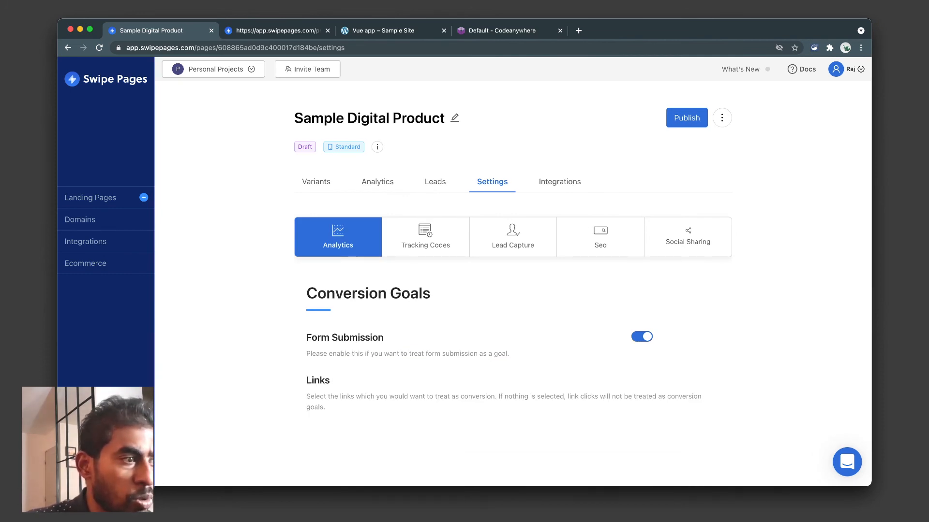
Show the Lead Capture settings and highlight the Lead Magnet description paragraph.
{"action": "left_click", "coordinate": [512, 237]}
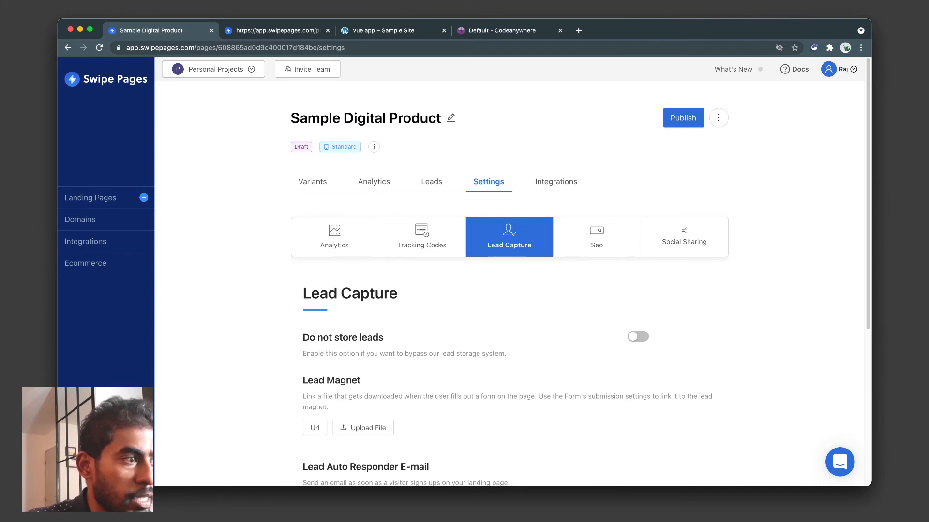
{"action": "scroll", "coordinate": [509, 271], "scroll_direction": "down", "scroll_amount": 3}
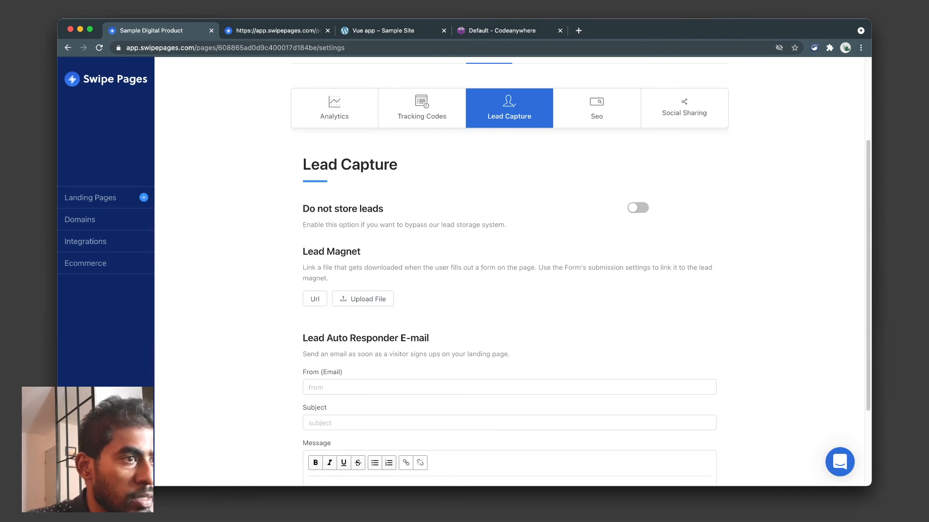
{"action": "triple_click", "coordinate": [416, 268]}
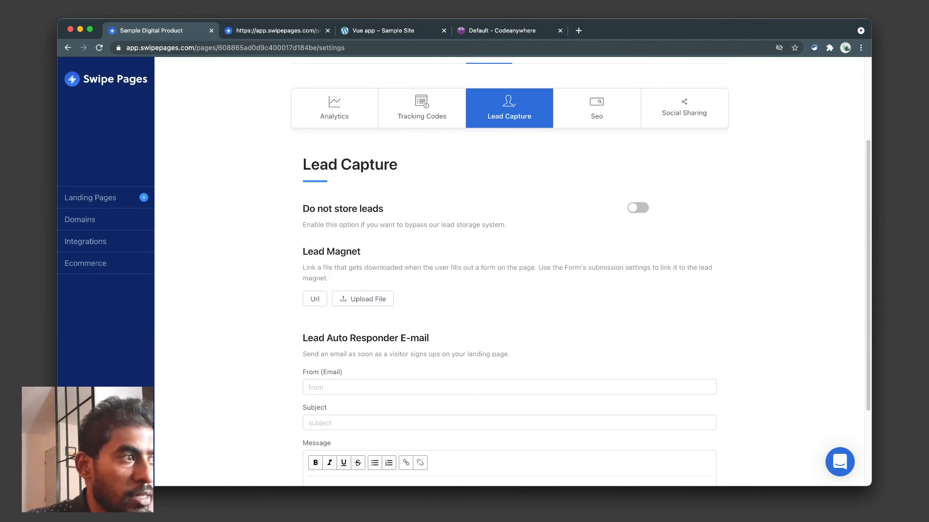
{"action": "scroll", "coordinate": [363, 302], "scroll_direction": "down", "scroll_amount": 3}
Highlight the Lead Auto Responder E-mail text, then bring up the empty SEO Title and Description fields.
{"action": "double_click", "coordinate": [373, 223]}
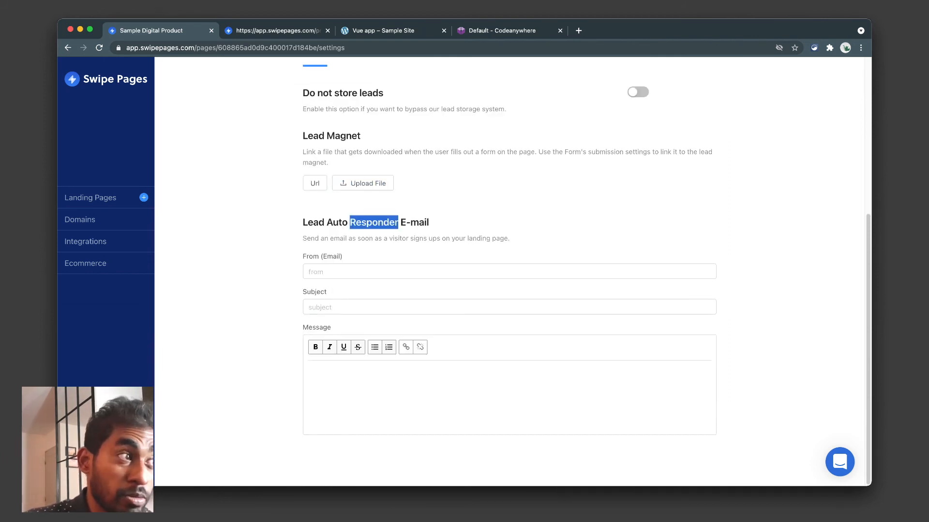
{"action": "mouse_move", "coordinate": [373, 223]}
{"action": "left_mouse_down"}
{"action": "mouse_move", "coordinate": [374, 255]}
{"action": "mouse_move", "coordinate": [373, 222]}
{"action": "left_mouse_up"}
{"action": "triple_click", "coordinate": [374, 238]}
{"action": "triple_click", "coordinate": [374, 222]}
{"action": "triple_click", "coordinate": [374, 238]}
{"action": "left_click", "coordinate": [374, 222]}
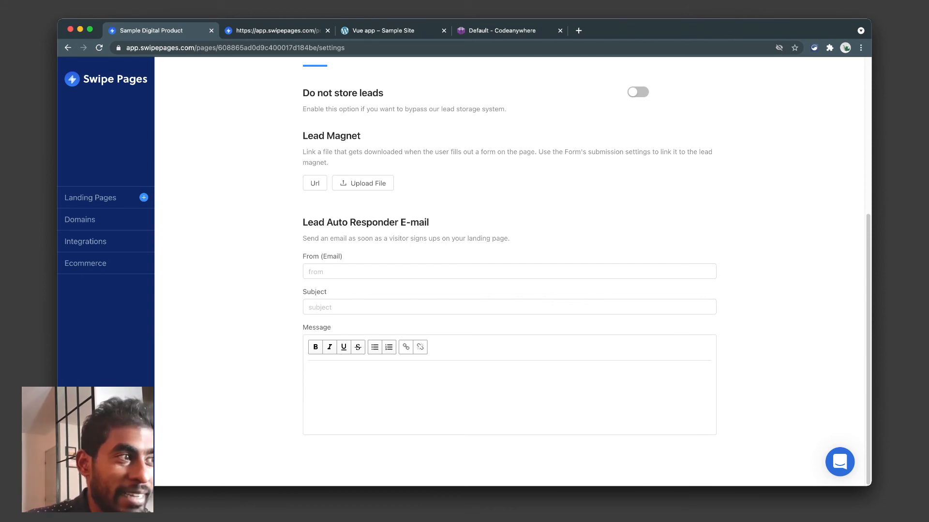
{"action": "scroll", "coordinate": [509, 270], "scroll_direction": "up", "scroll_amount": 5}
{"action": "left_click", "coordinate": [596, 237]}
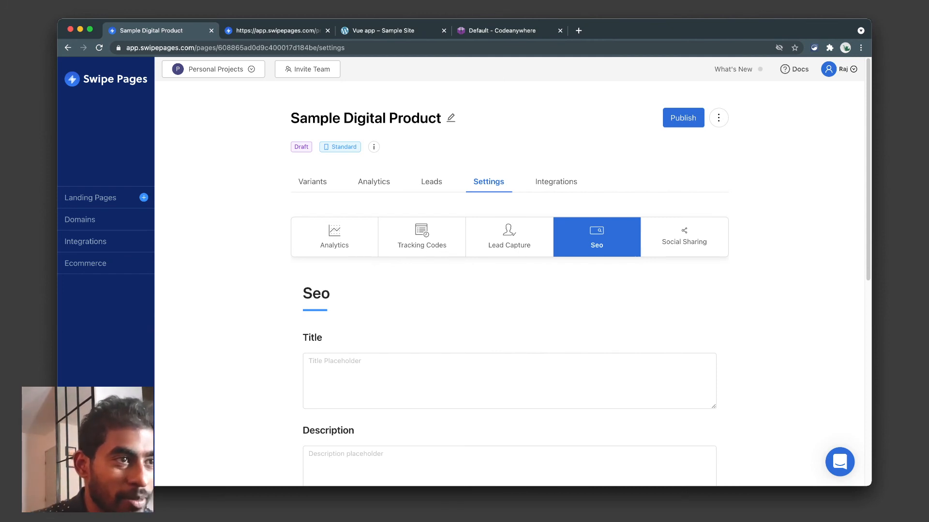
Review the SEO settings, briefly switching to Social Sharing and back.
{"action": "scroll", "coordinate": [510, 286], "scroll_direction": "down", "scroll_amount": 8}
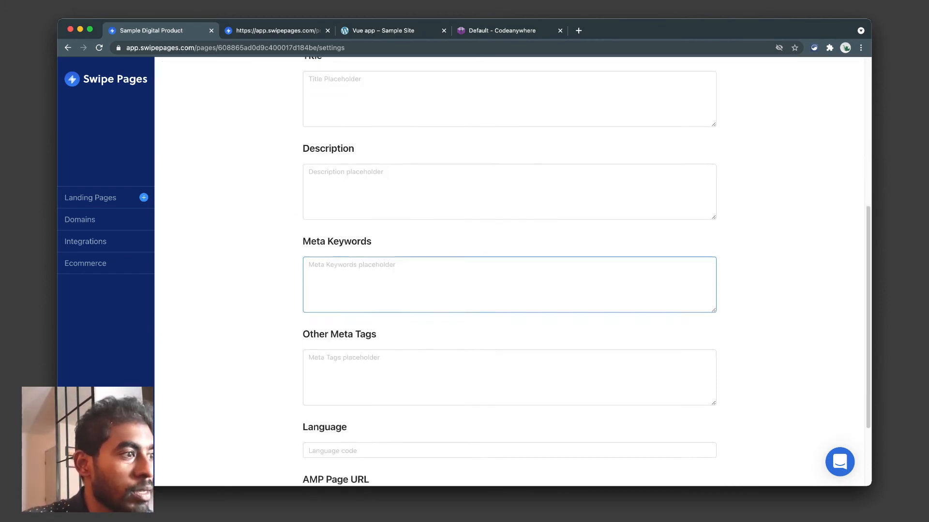
{"action": "scroll", "coordinate": [509, 285], "scroll_direction": "up", "scroll_amount": 8}
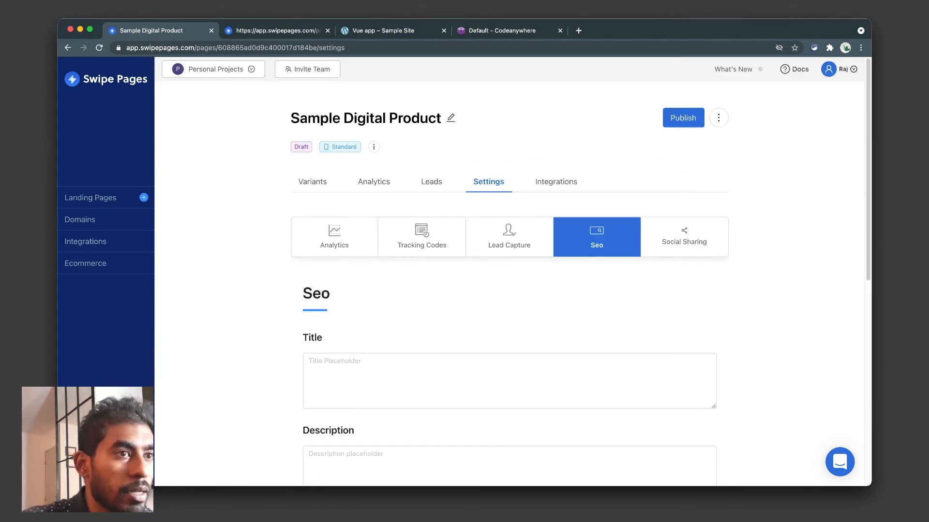
{"action": "left_click", "coordinate": [683, 237]}
{"action": "left_click", "coordinate": [597, 237]}
{"action": "scroll", "coordinate": [509, 285], "scroll_direction": "down", "scroll_amount": 8}
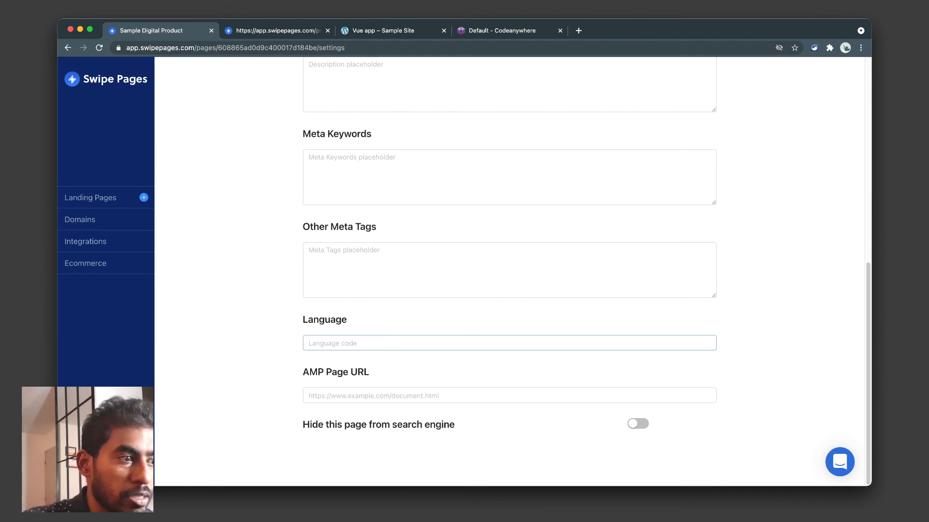
{"action": "scroll", "coordinate": [509, 285], "scroll_direction": "up", "scroll_amount": 8}
Look over the Social Sharing OG tag settings, then go to the Ecommerce Stripe page.
{"action": "left_click", "coordinate": [683, 237]}
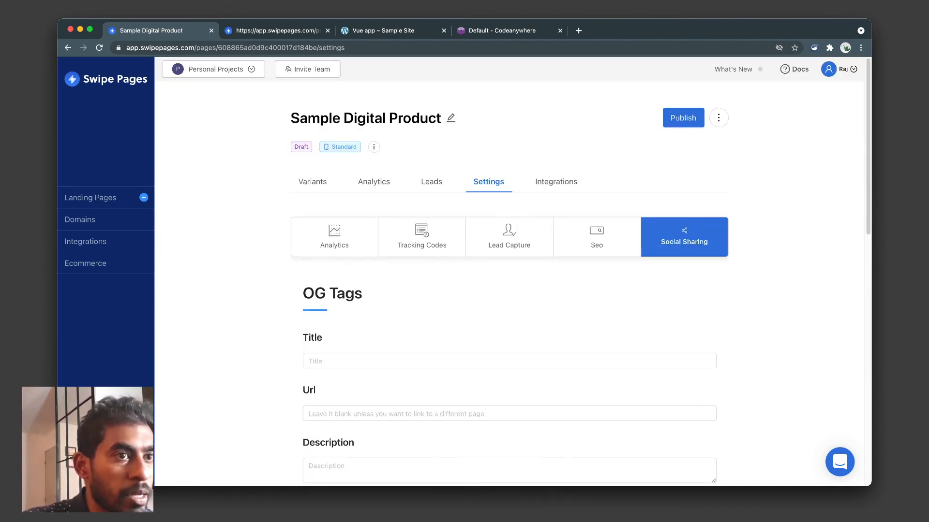
{"action": "scroll", "coordinate": [510, 285], "scroll_direction": "down", "scroll_amount": 10}
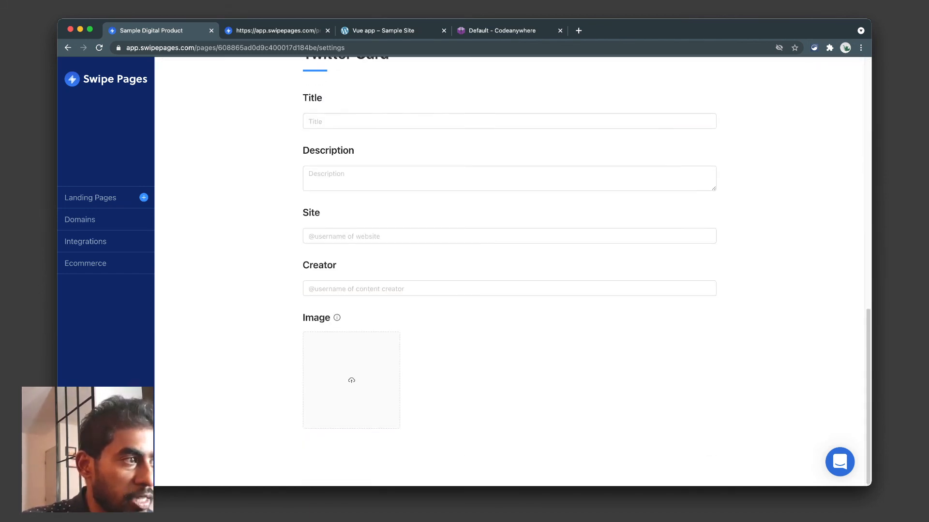
{"action": "scroll", "coordinate": [509, 286], "scroll_direction": "up", "scroll_amount": 10}
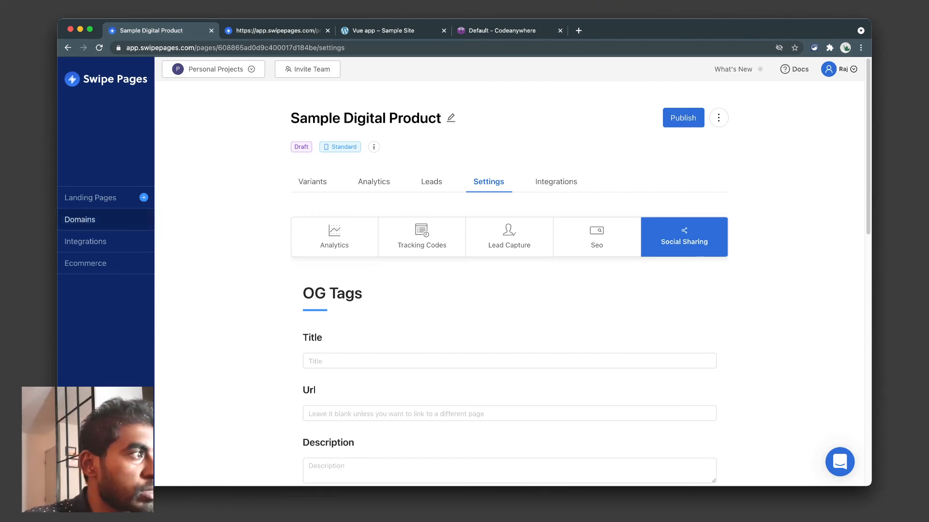
{"action": "left_click", "coordinate": [86, 263]}
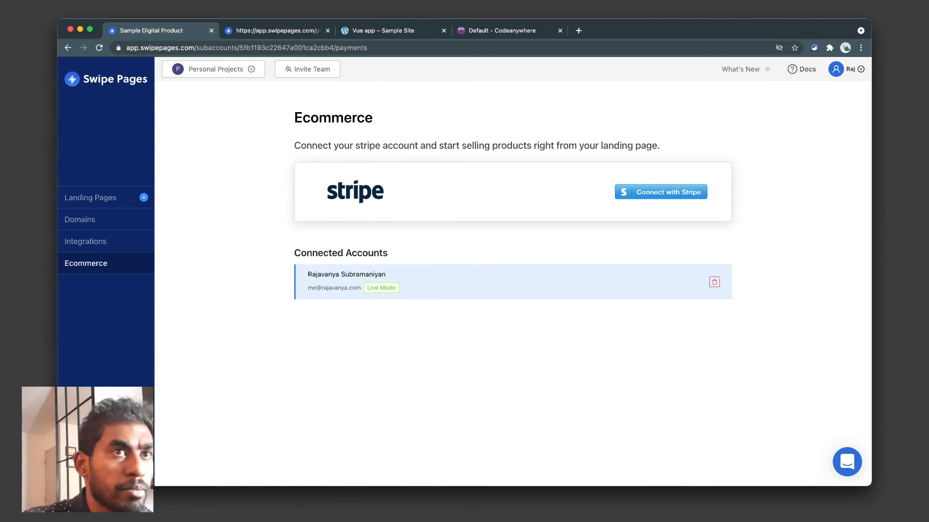
Browse the Integrations grid of Mailchimp, HubSpot, Zoho, Zapier and Integromat, and check the account menu.
{"action": "left_click", "coordinate": [85, 241]}
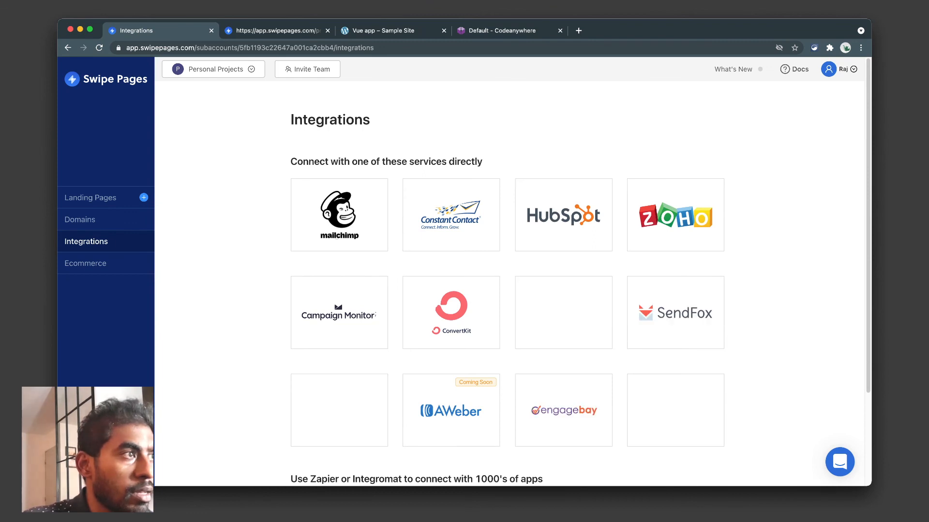
{"action": "scroll", "coordinate": [508, 271], "scroll_direction": "down", "scroll_amount": 3}
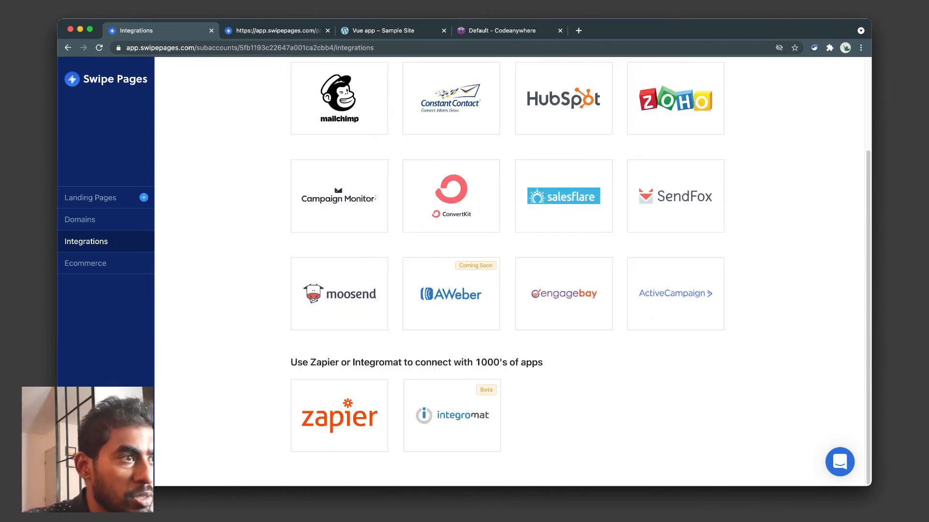
{"action": "scroll", "coordinate": [508, 271], "scroll_direction": "up", "scroll_amount": 5}
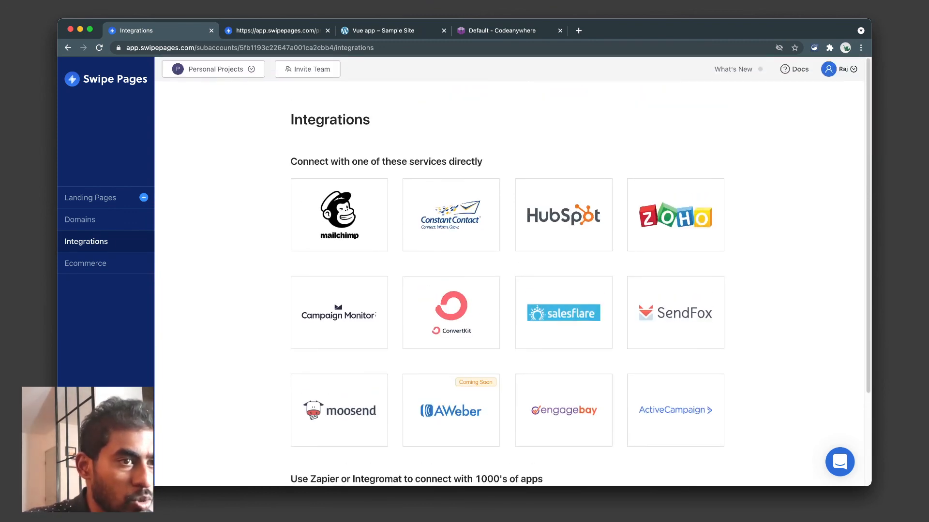
{"action": "scroll", "coordinate": [507, 271], "scroll_direction": "down", "scroll_amount": 5}
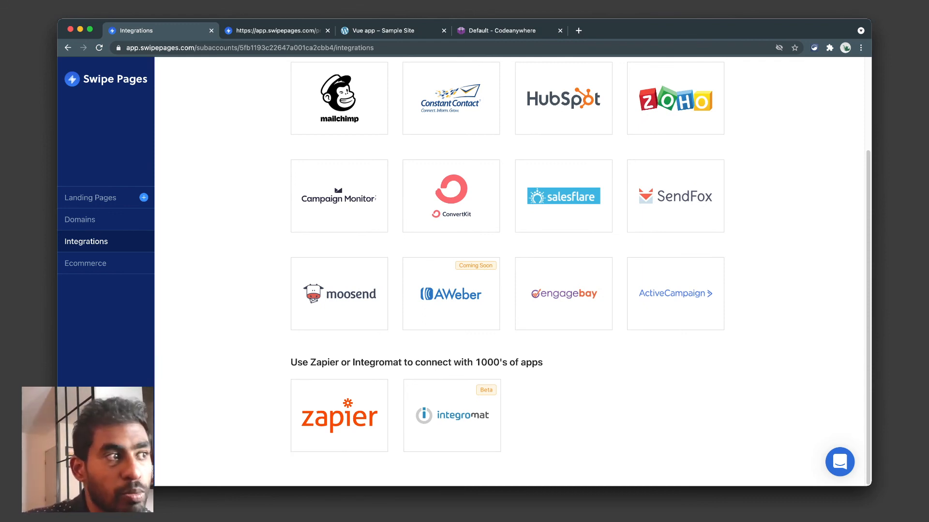
{"action": "scroll", "coordinate": [508, 271], "scroll_direction": "up", "scroll_amount": 3}
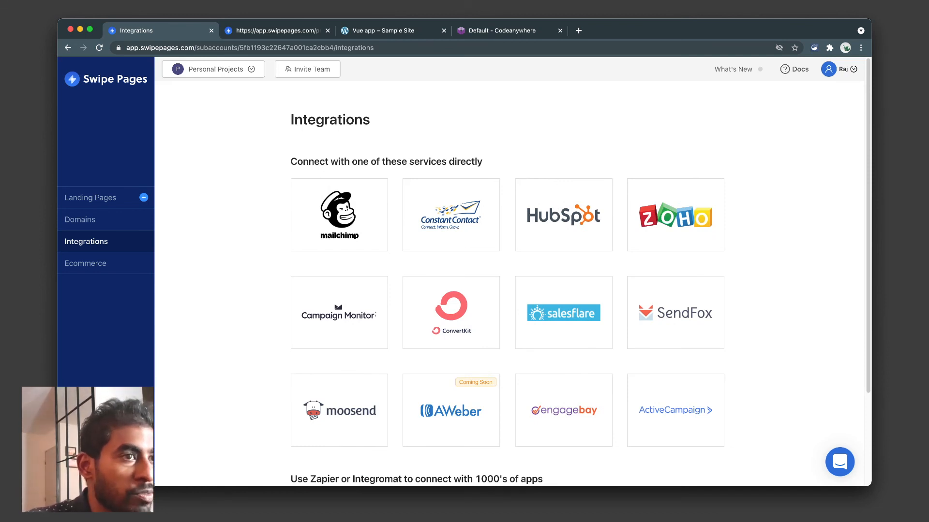
{"action": "scroll", "coordinate": [508, 271], "scroll_direction": "down", "scroll_amount": 3}
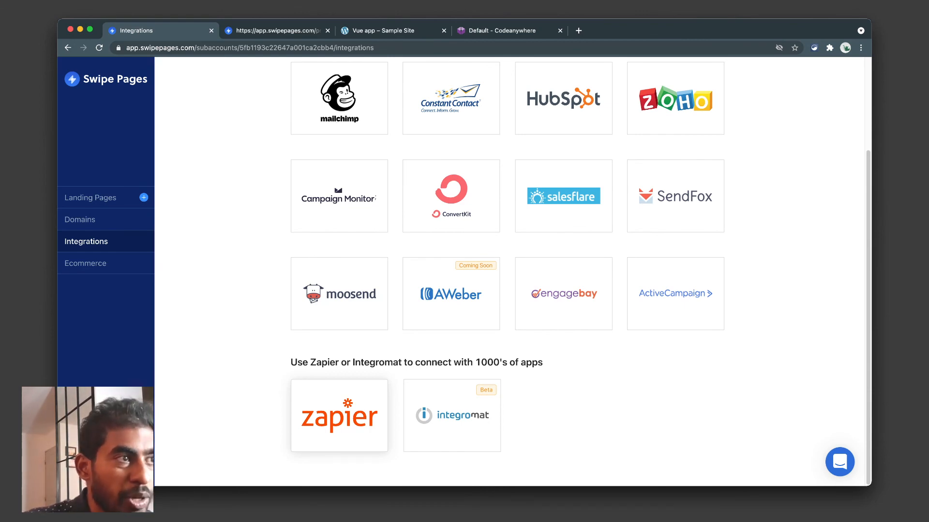
{"action": "scroll", "coordinate": [508, 271], "scroll_direction": "up", "scroll_amount": 3}
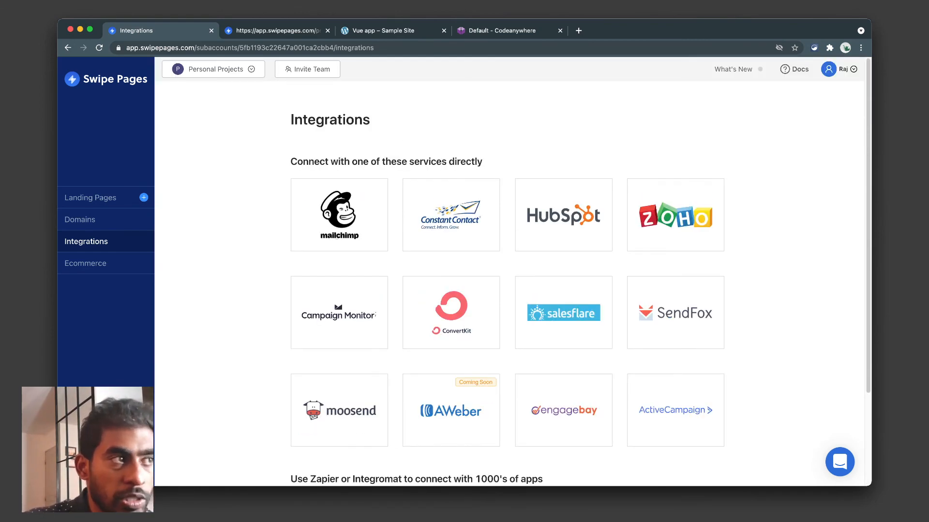
{"action": "scroll", "coordinate": [508, 271], "scroll_direction": "down", "scroll_amount": 3}
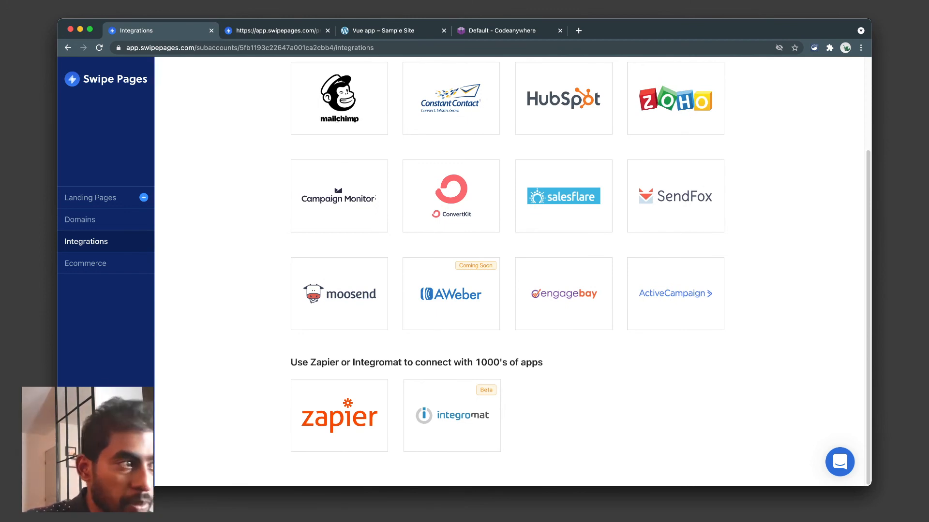
{"action": "scroll", "coordinate": [338, 416], "scroll_direction": "up", "scroll_amount": 3}
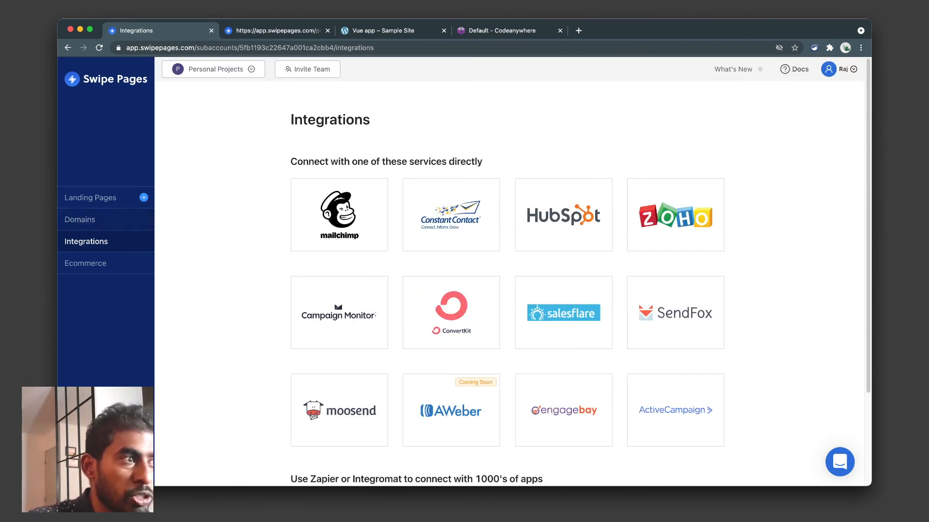
{"action": "scroll", "coordinate": [339, 416], "scroll_direction": "down", "scroll_amount": 3}
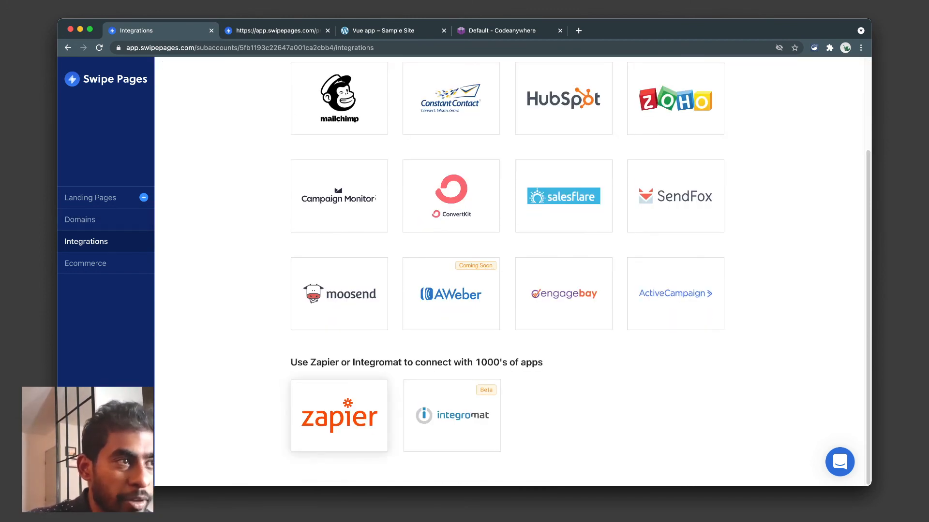
{"action": "scroll", "coordinate": [338, 416], "scroll_direction": "up", "scroll_amount": 3}
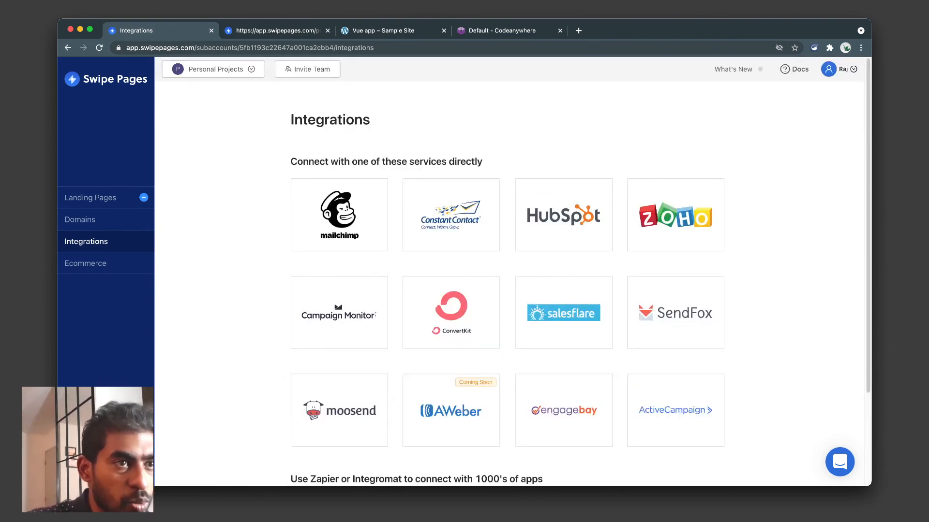
{"action": "scroll", "coordinate": [675, 216], "scroll_direction": "down", "scroll_amount": 3}
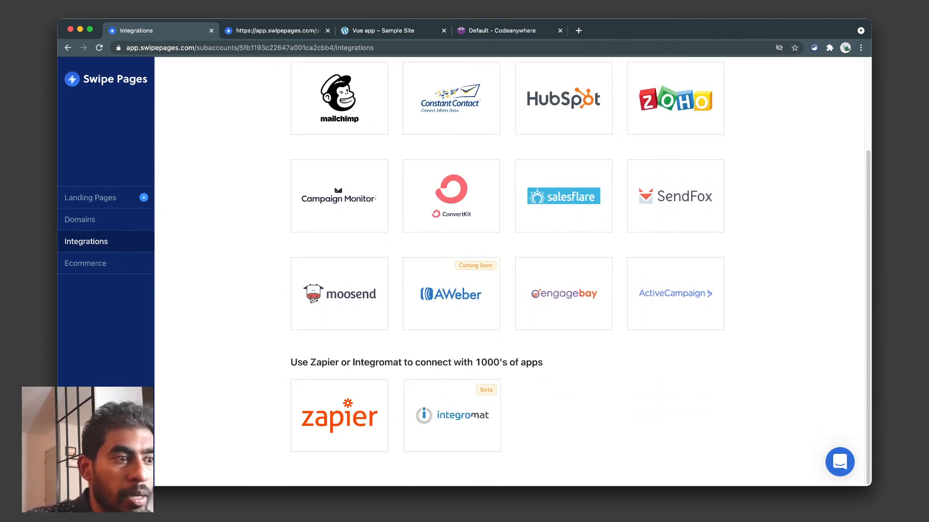
{"action": "scroll", "coordinate": [508, 270], "scroll_direction": "up", "scroll_amount": 3}
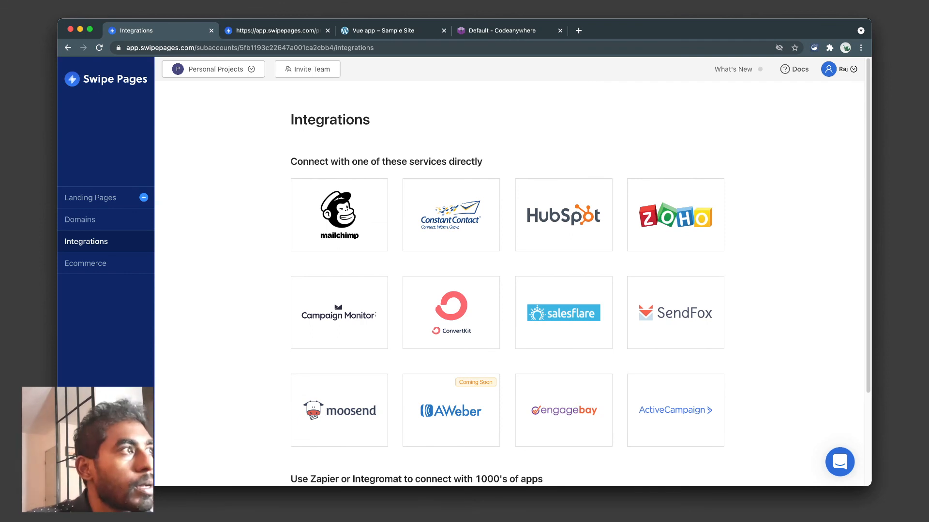
{"action": "left_click", "coordinate": [843, 70]}
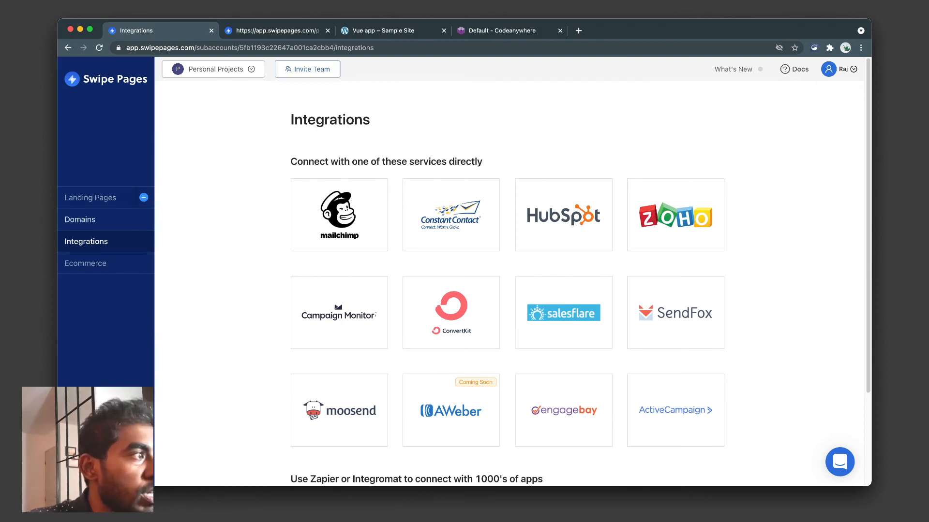
Glance at the Add Domain page, then head back to the Landing Pages list.
{"action": "left_click", "coordinate": [80, 220]}
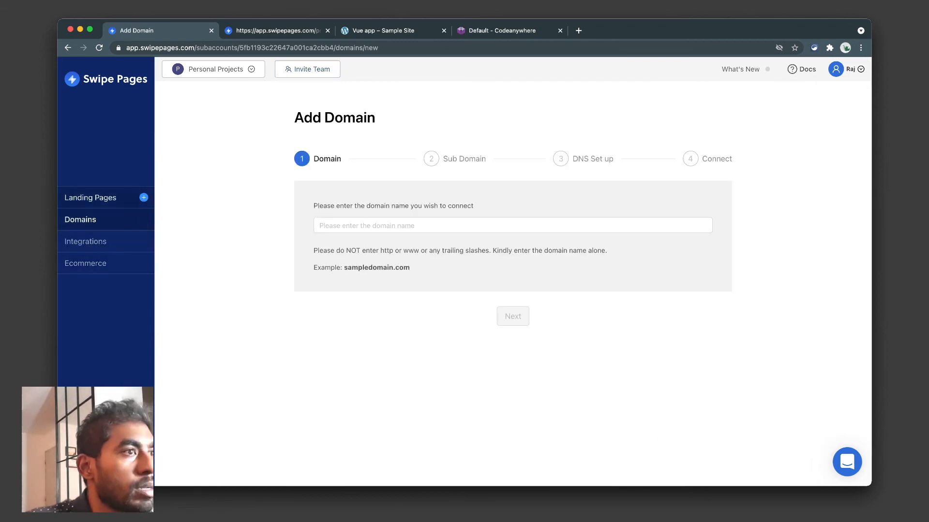
{"action": "left_click", "coordinate": [90, 197]}
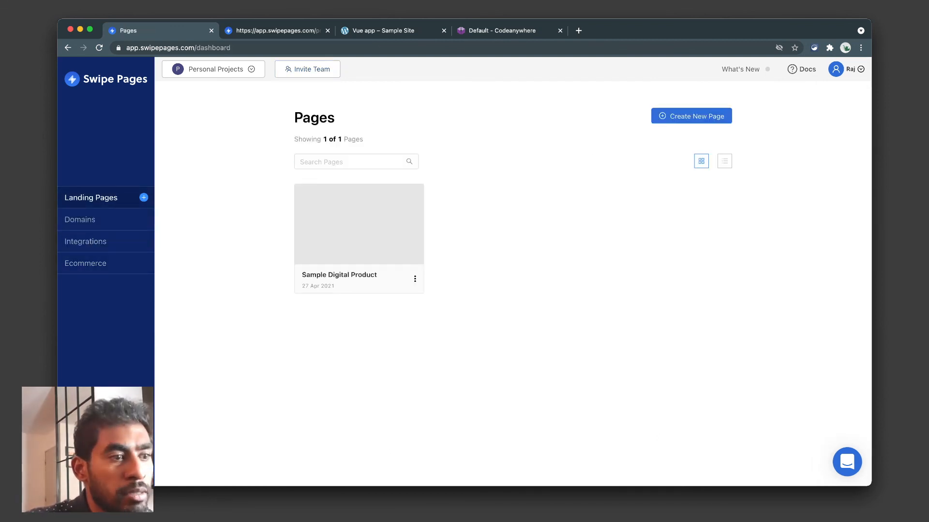